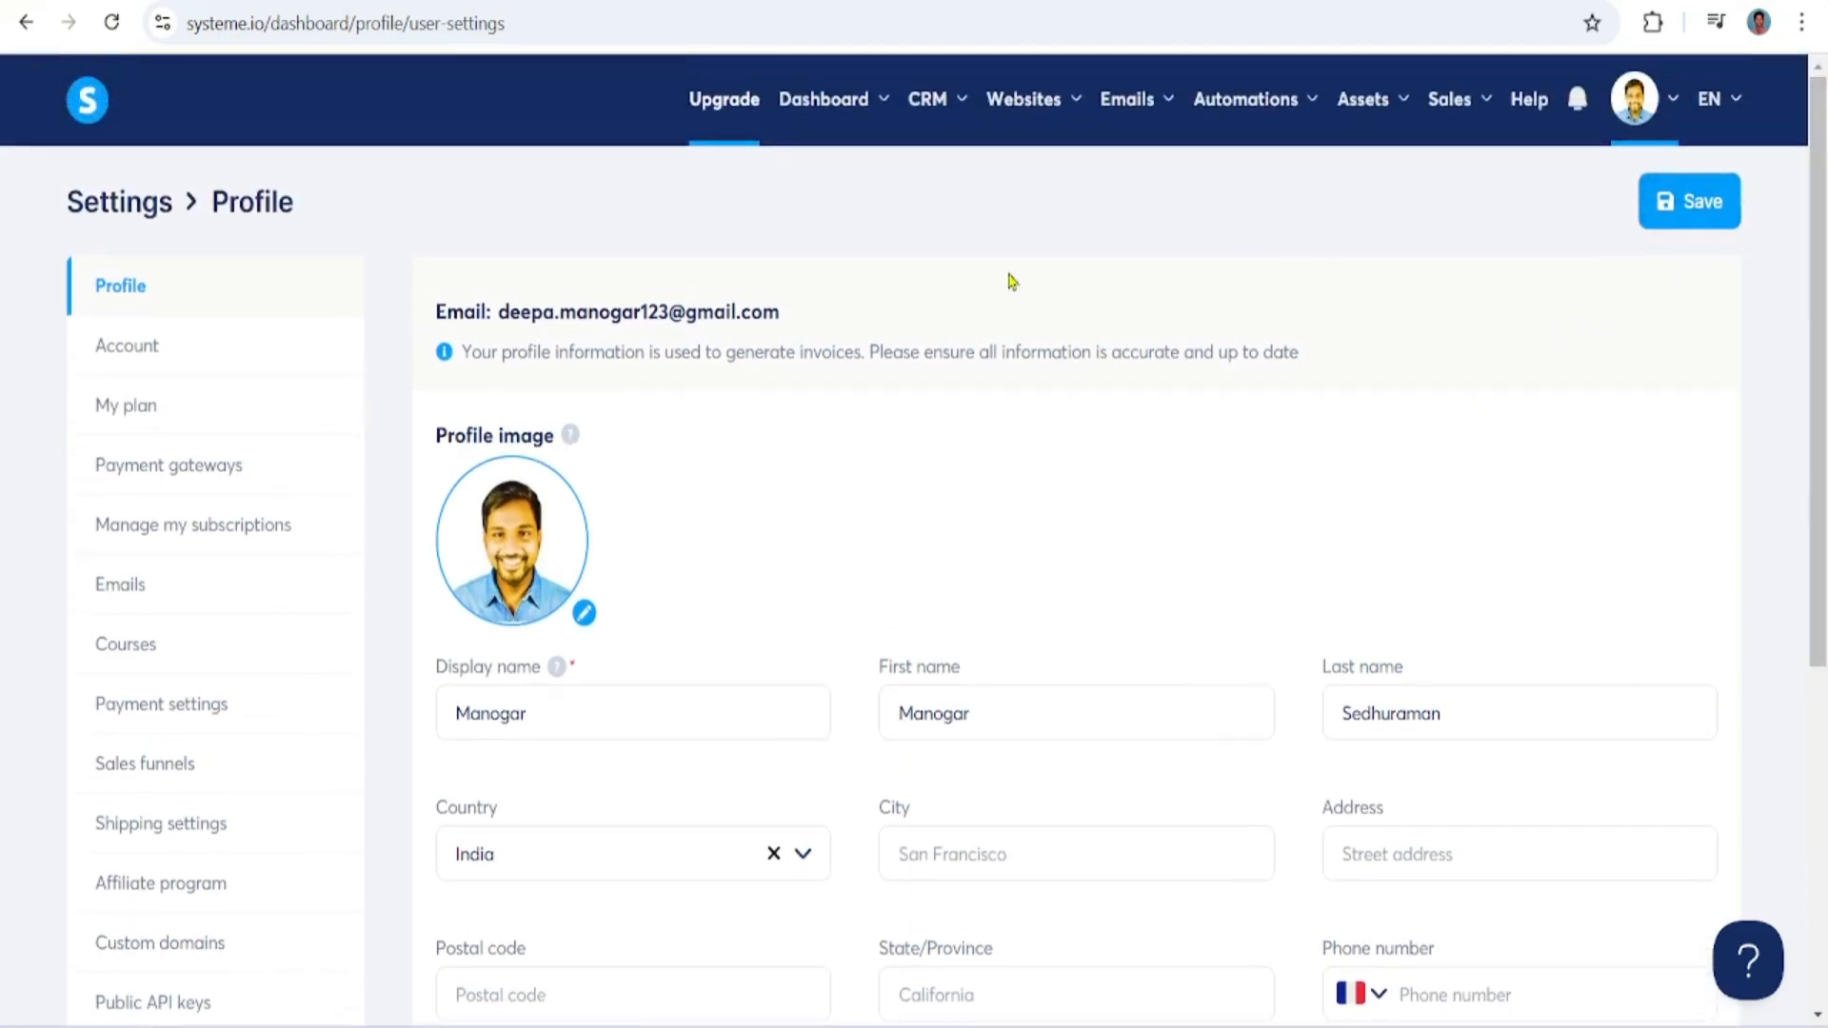
click(144, 354)
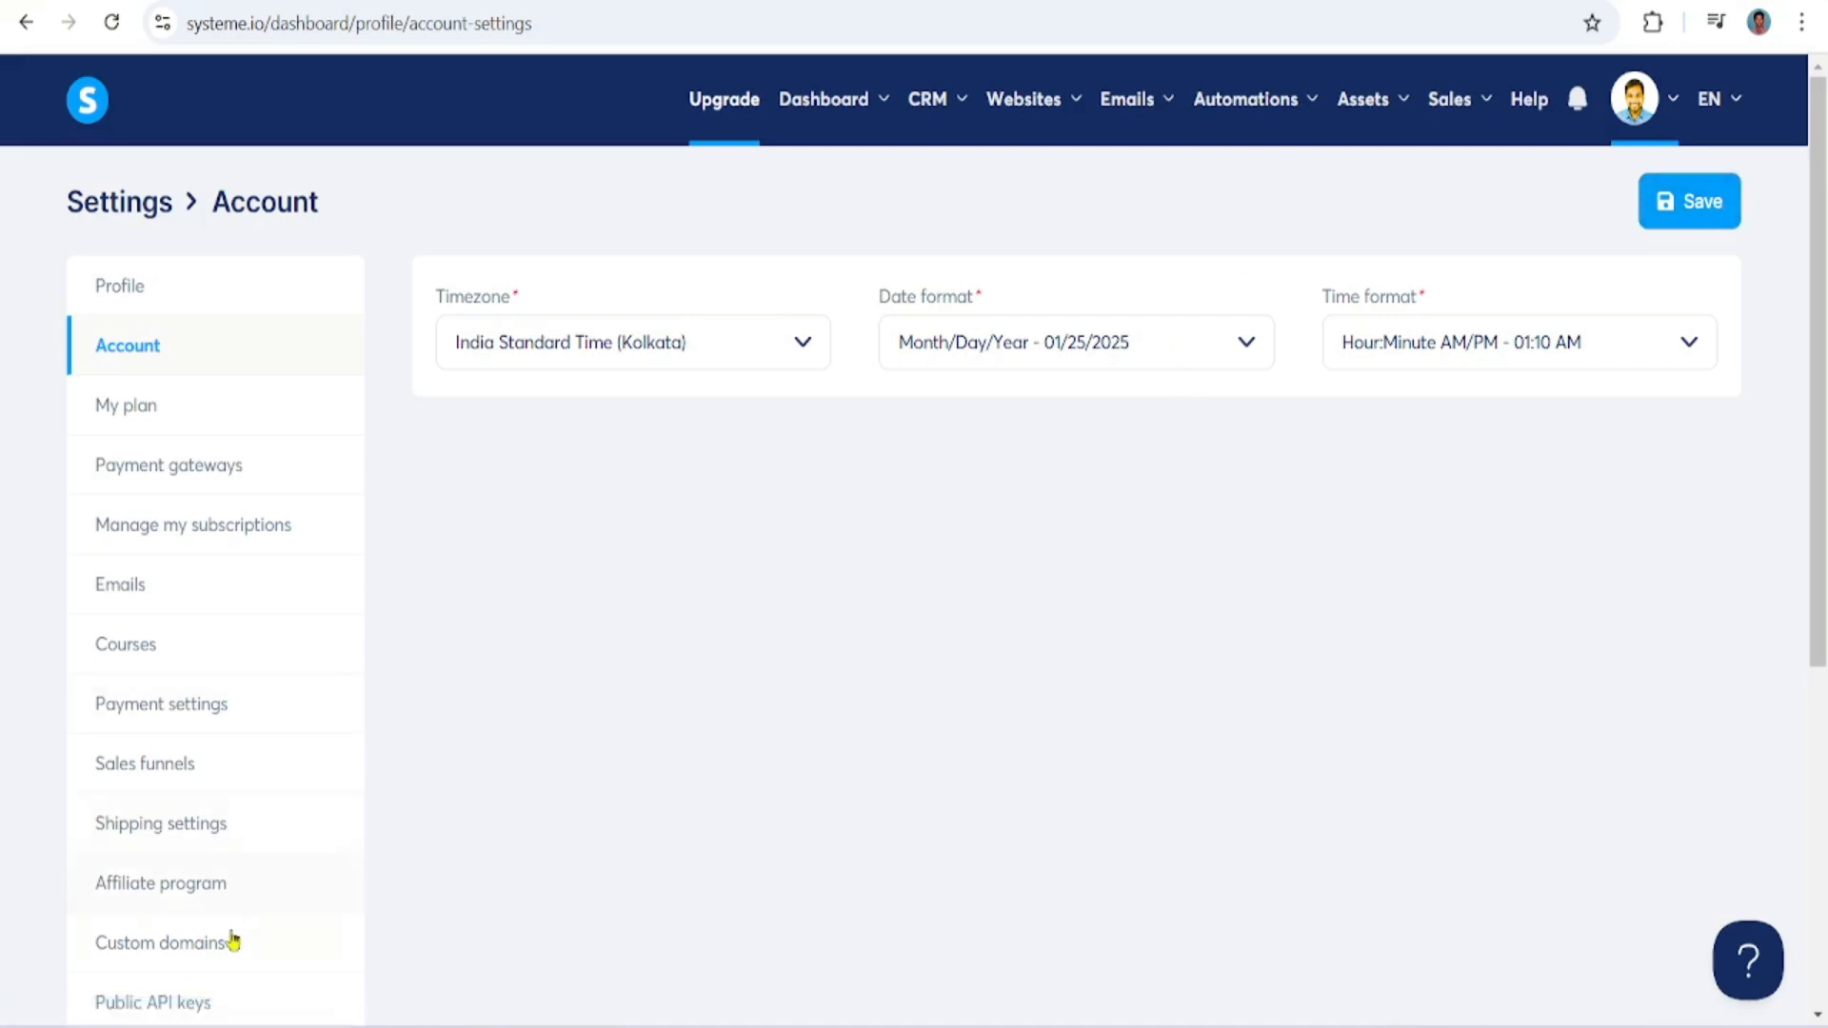
click(181, 950)
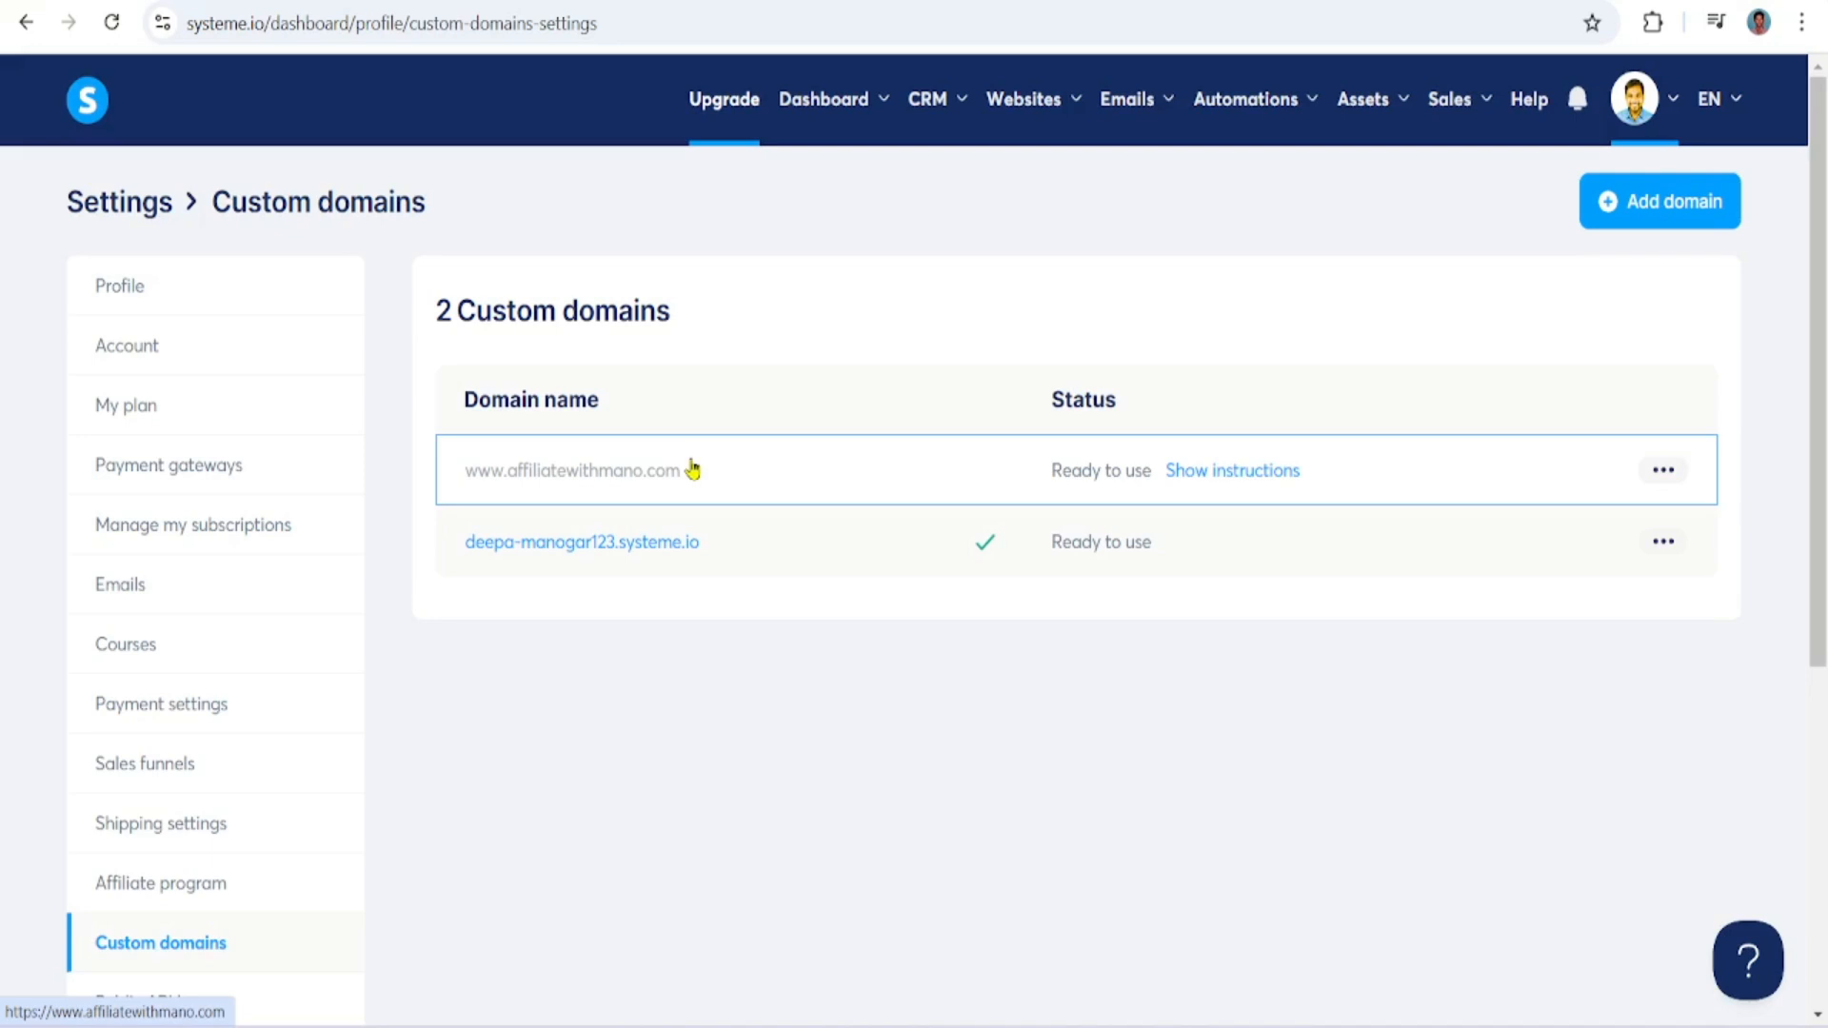
click(1663, 471)
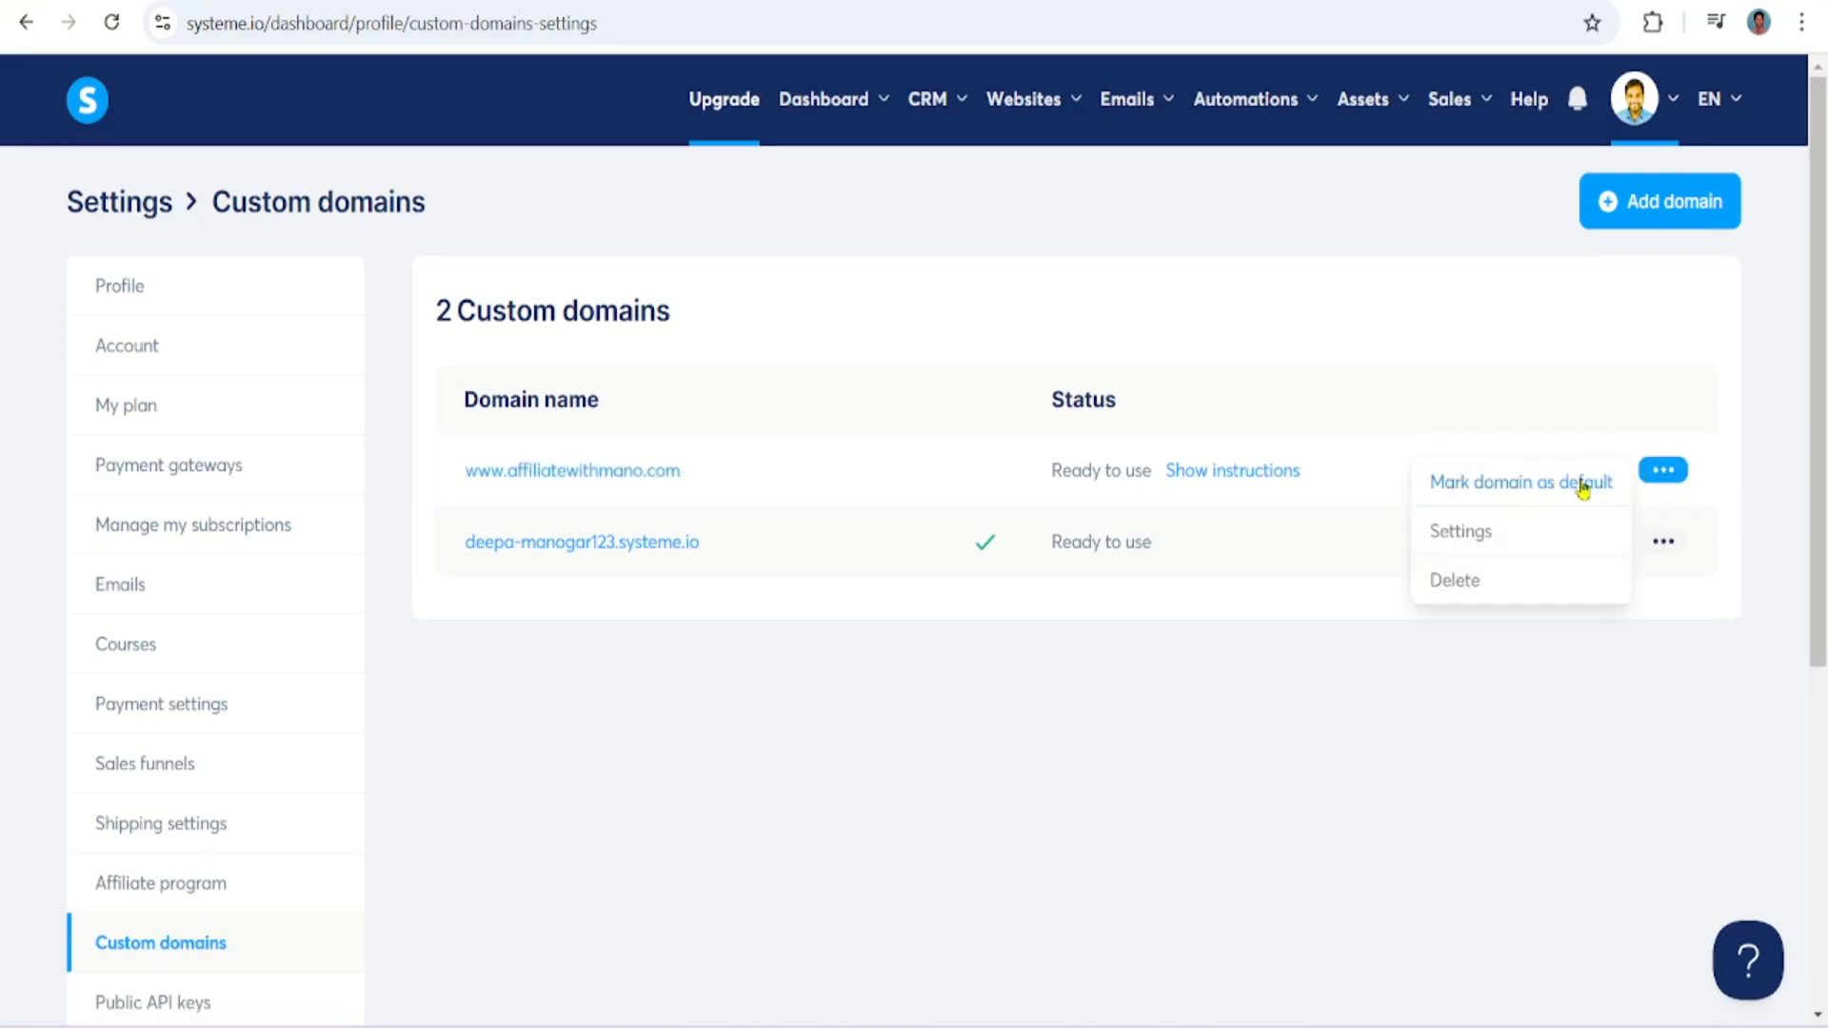
click(1287, 674)
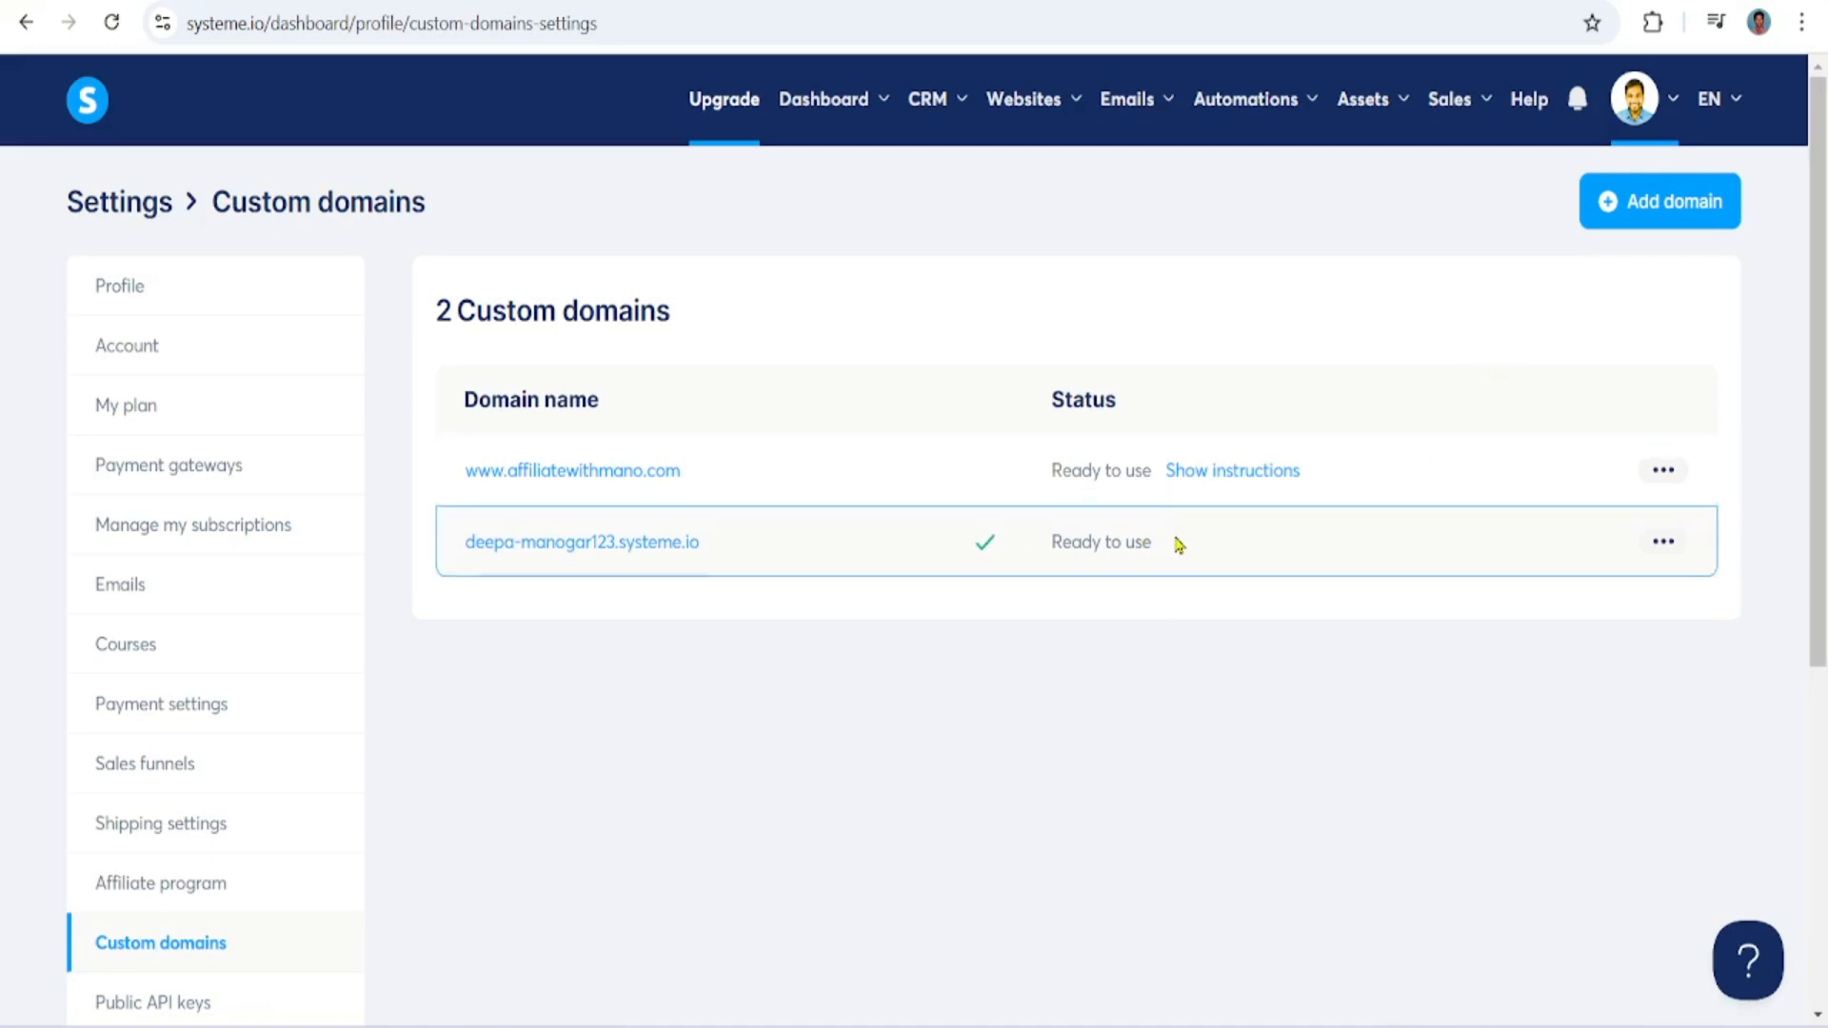
click(1616, 212)
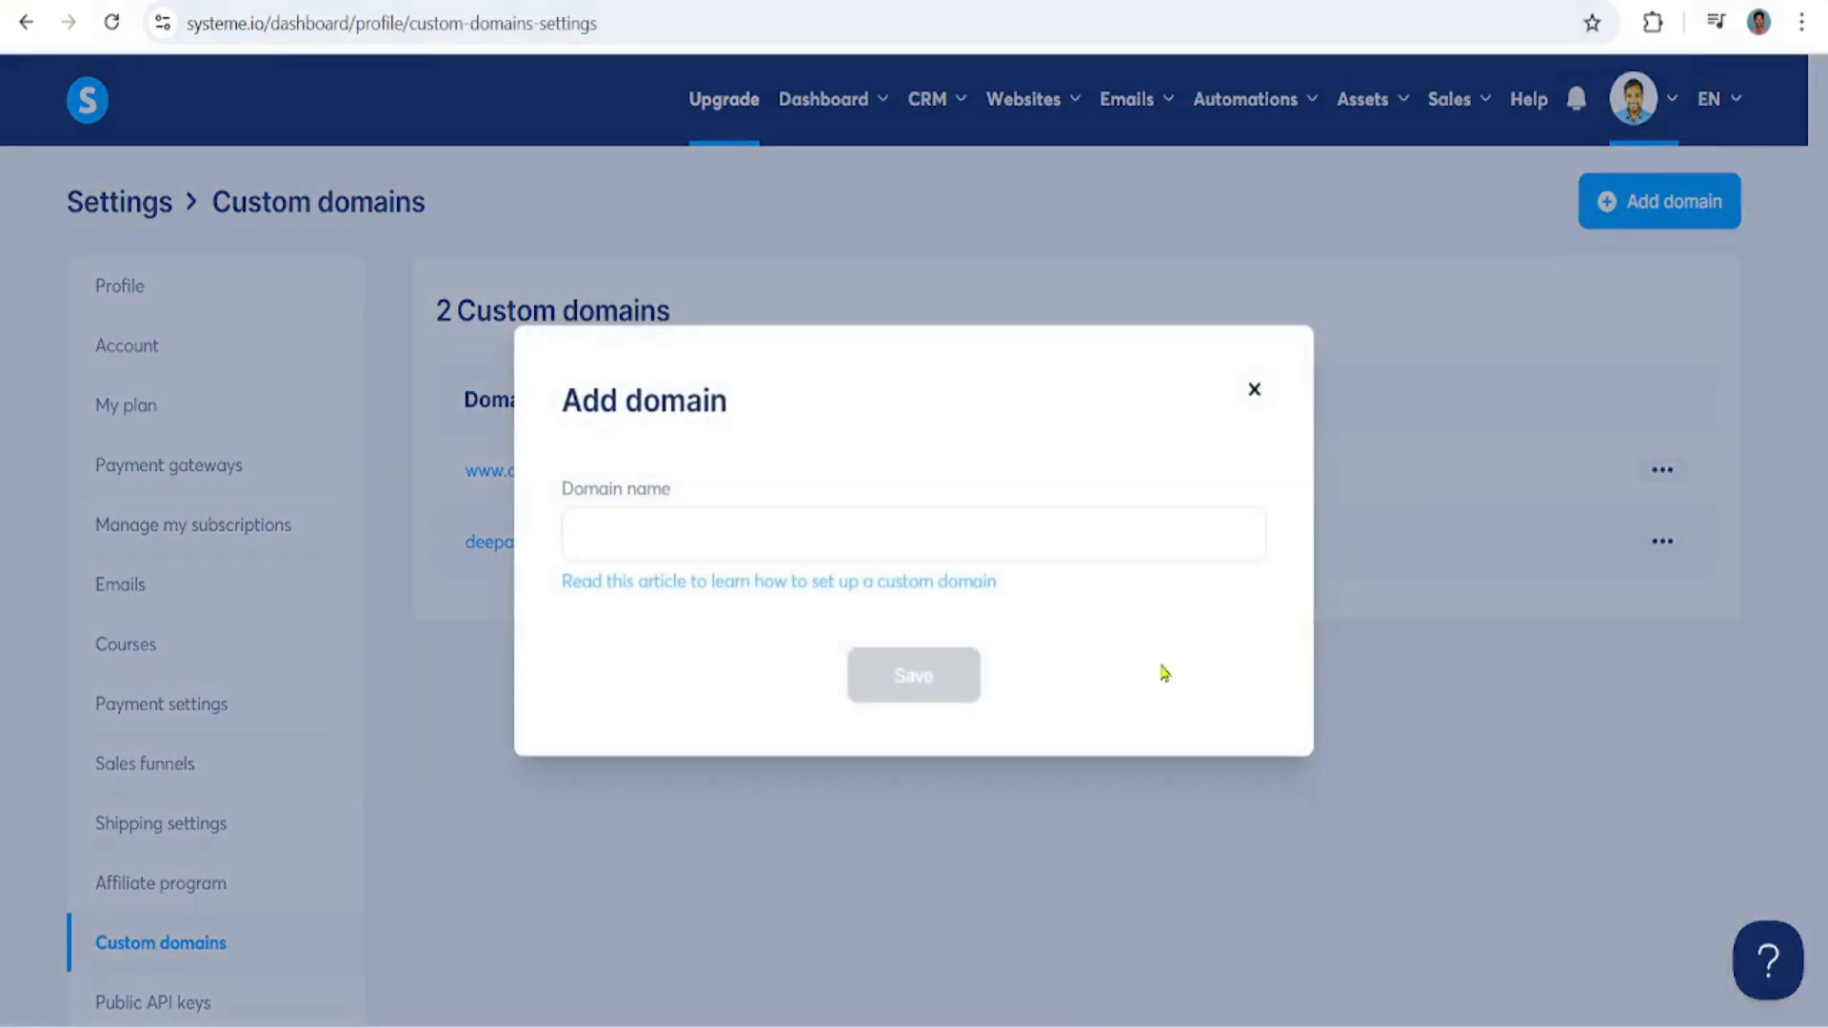
click(787, 539)
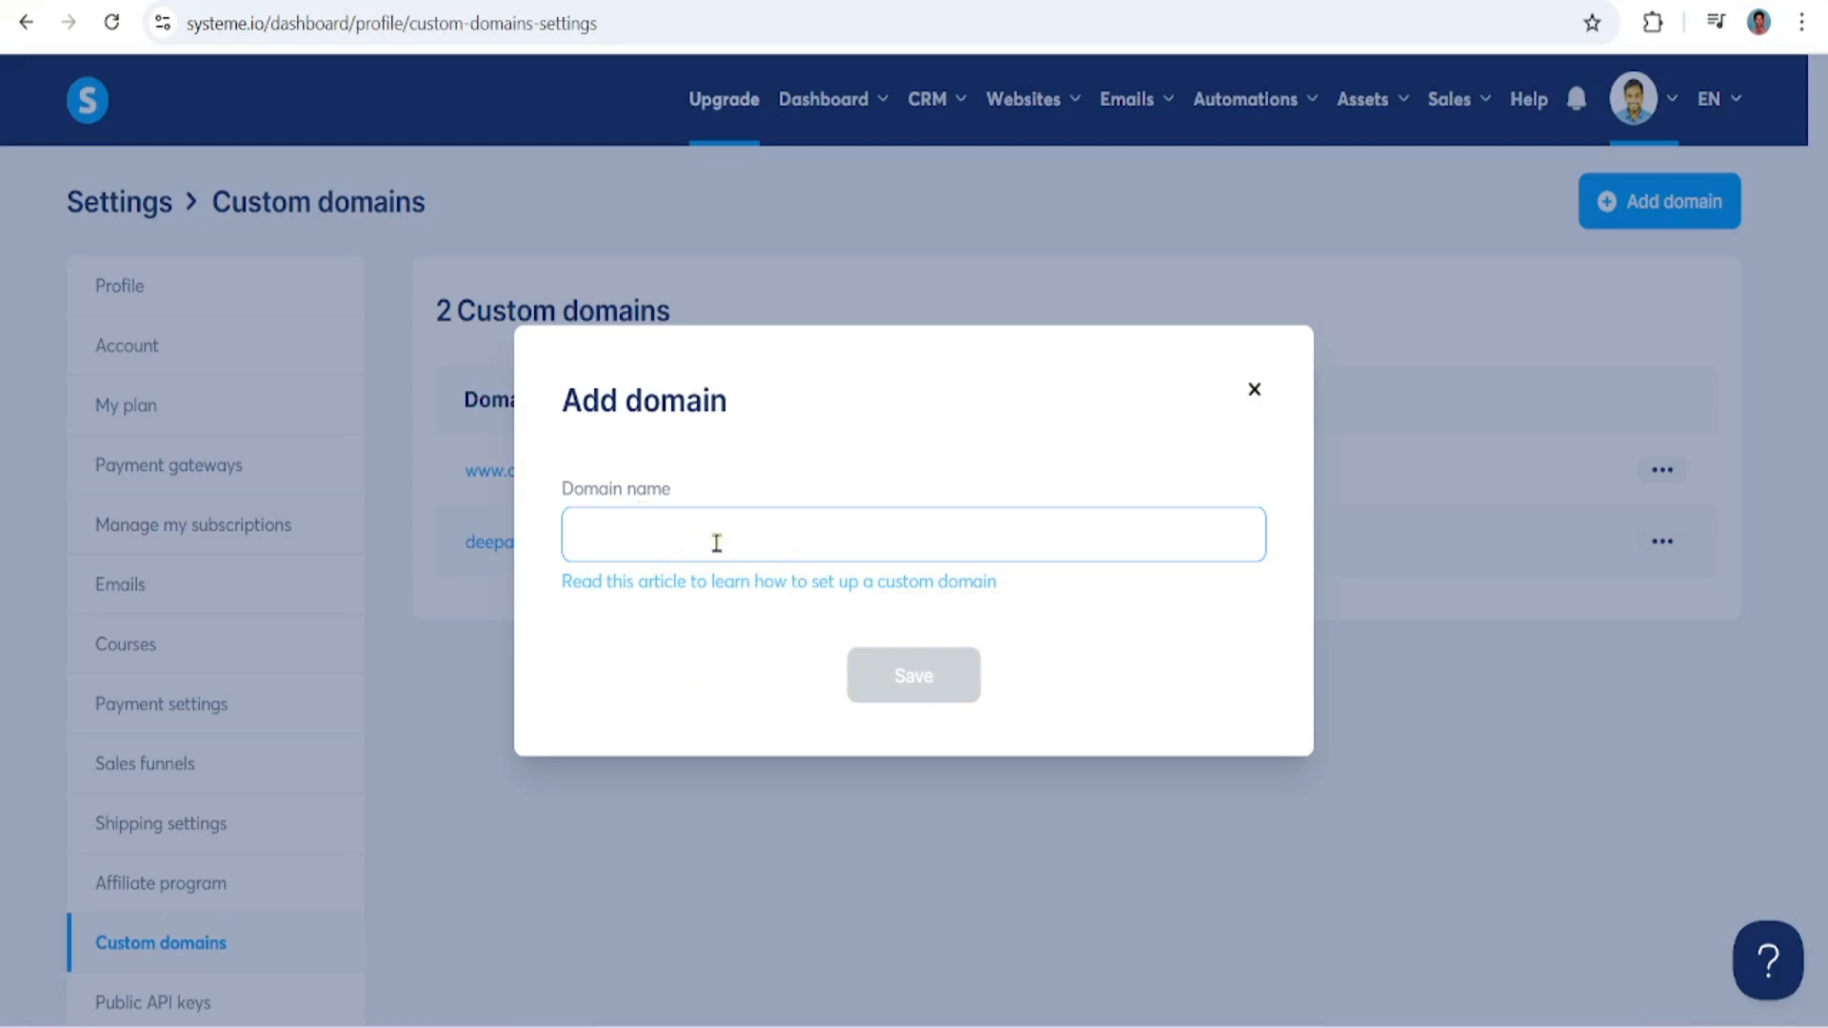
click(1254, 389)
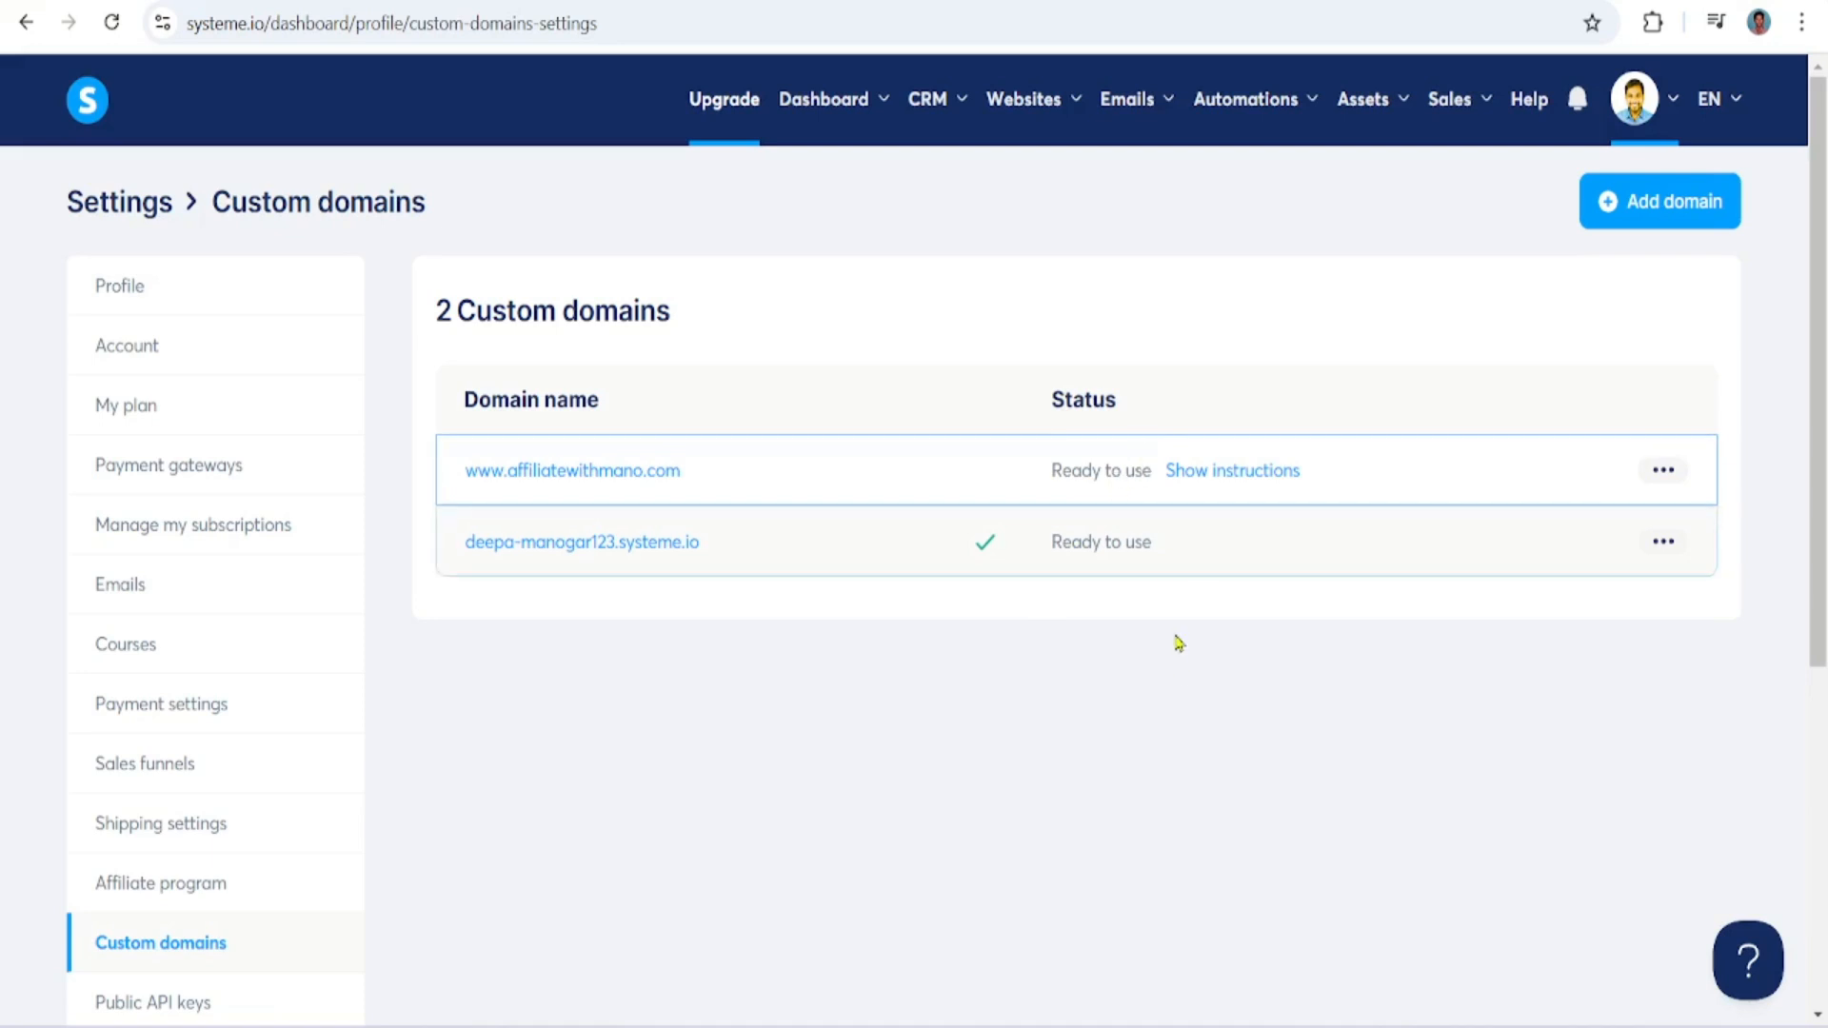
click(1210, 476)
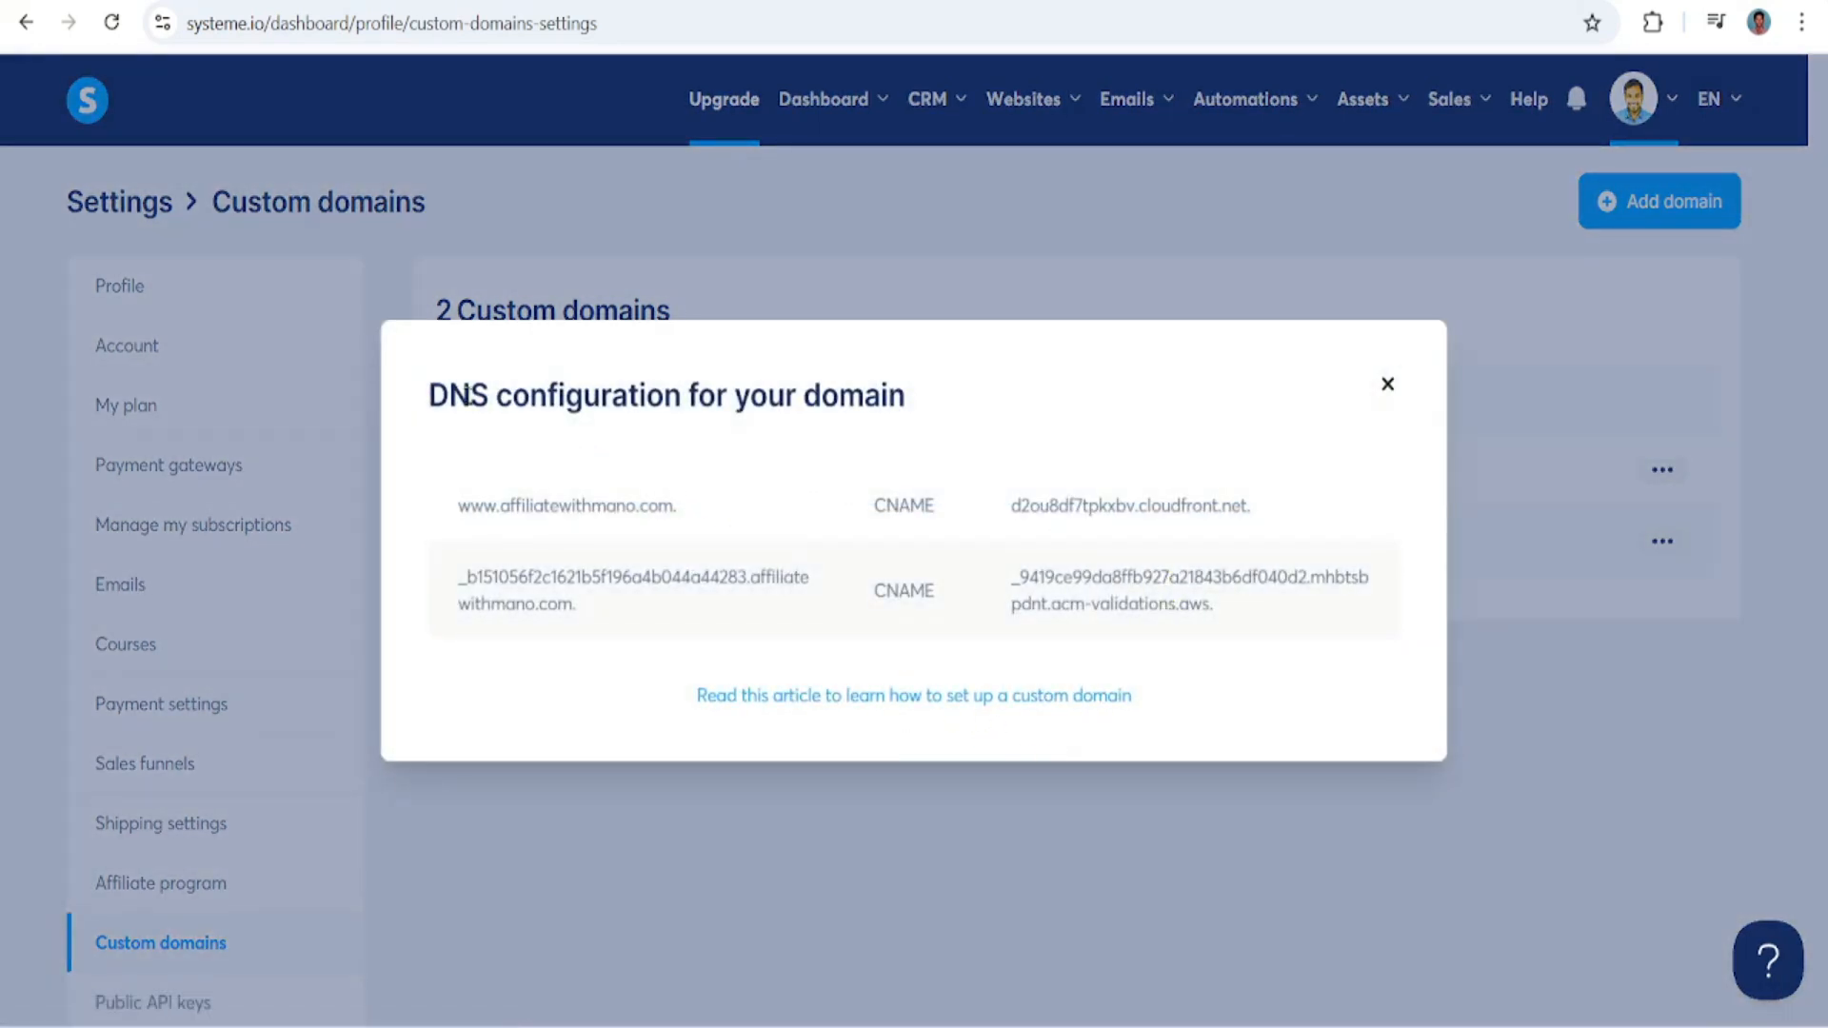
drag(431, 394, 908, 413)
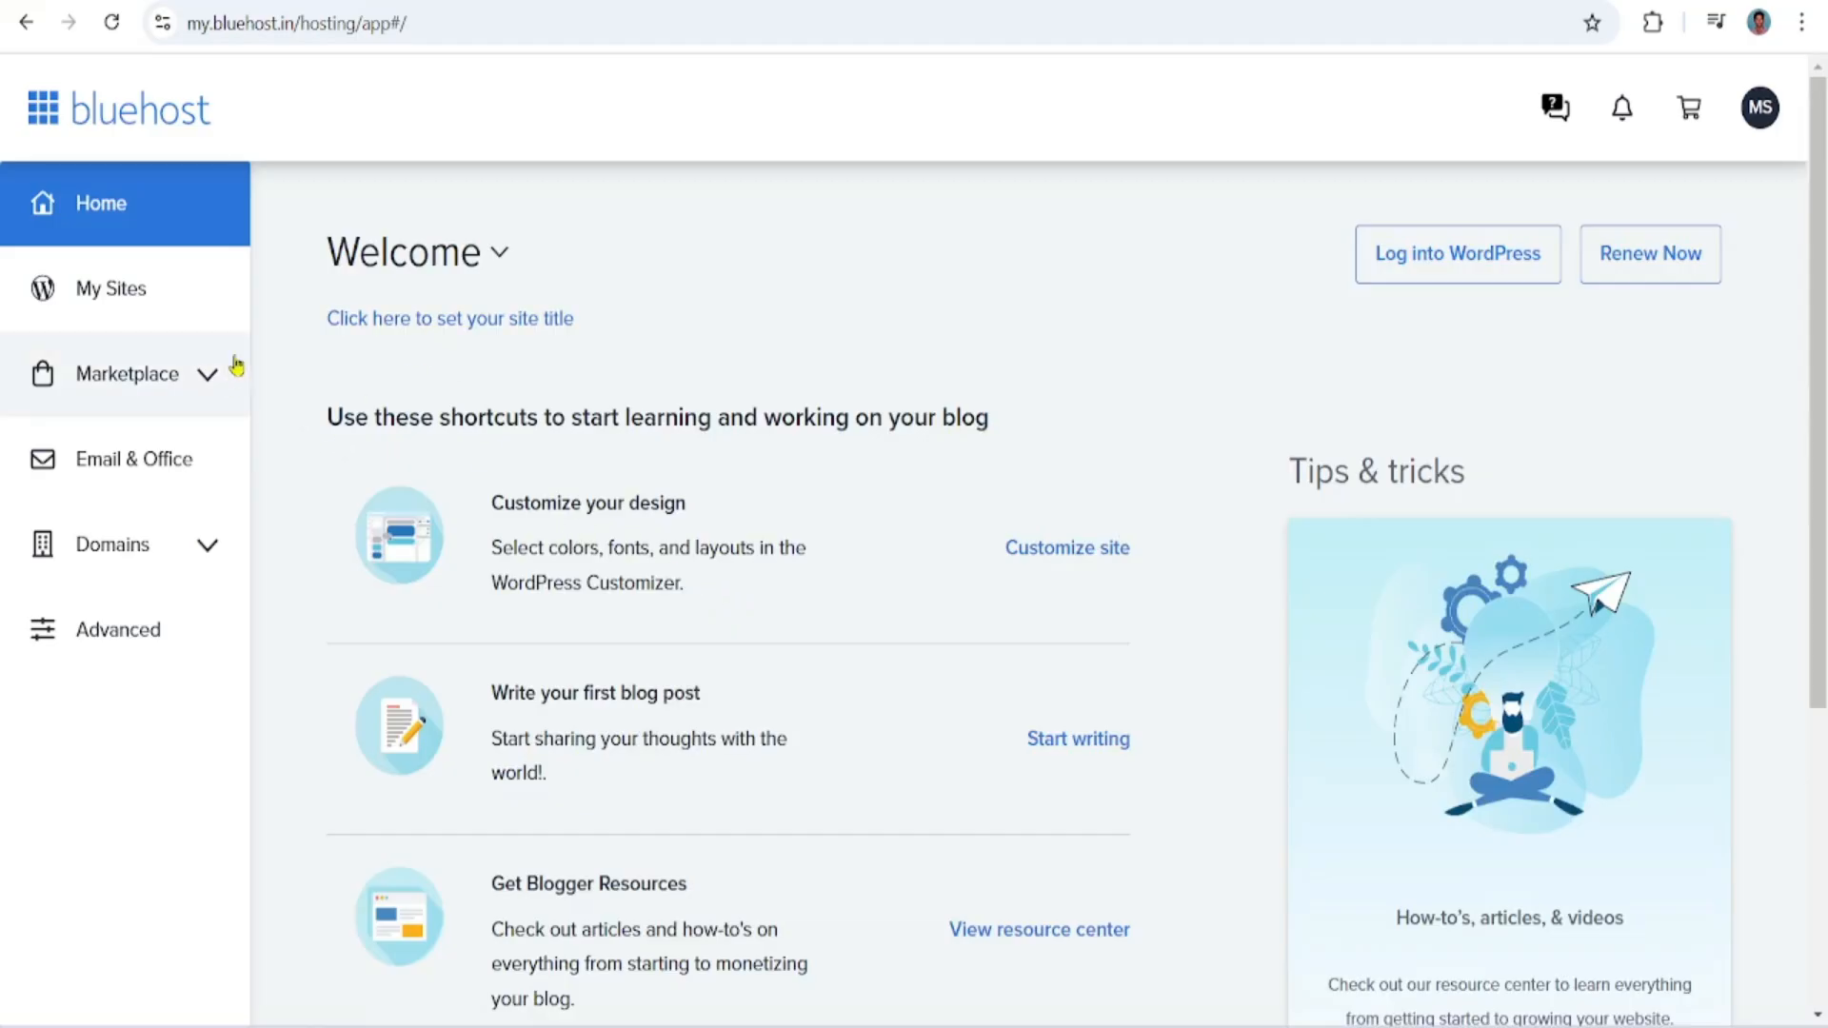
Switch to Bluehost and open the DNS settings of the affiliatewithmano.com domain
click(205, 547)
click(88, 630)
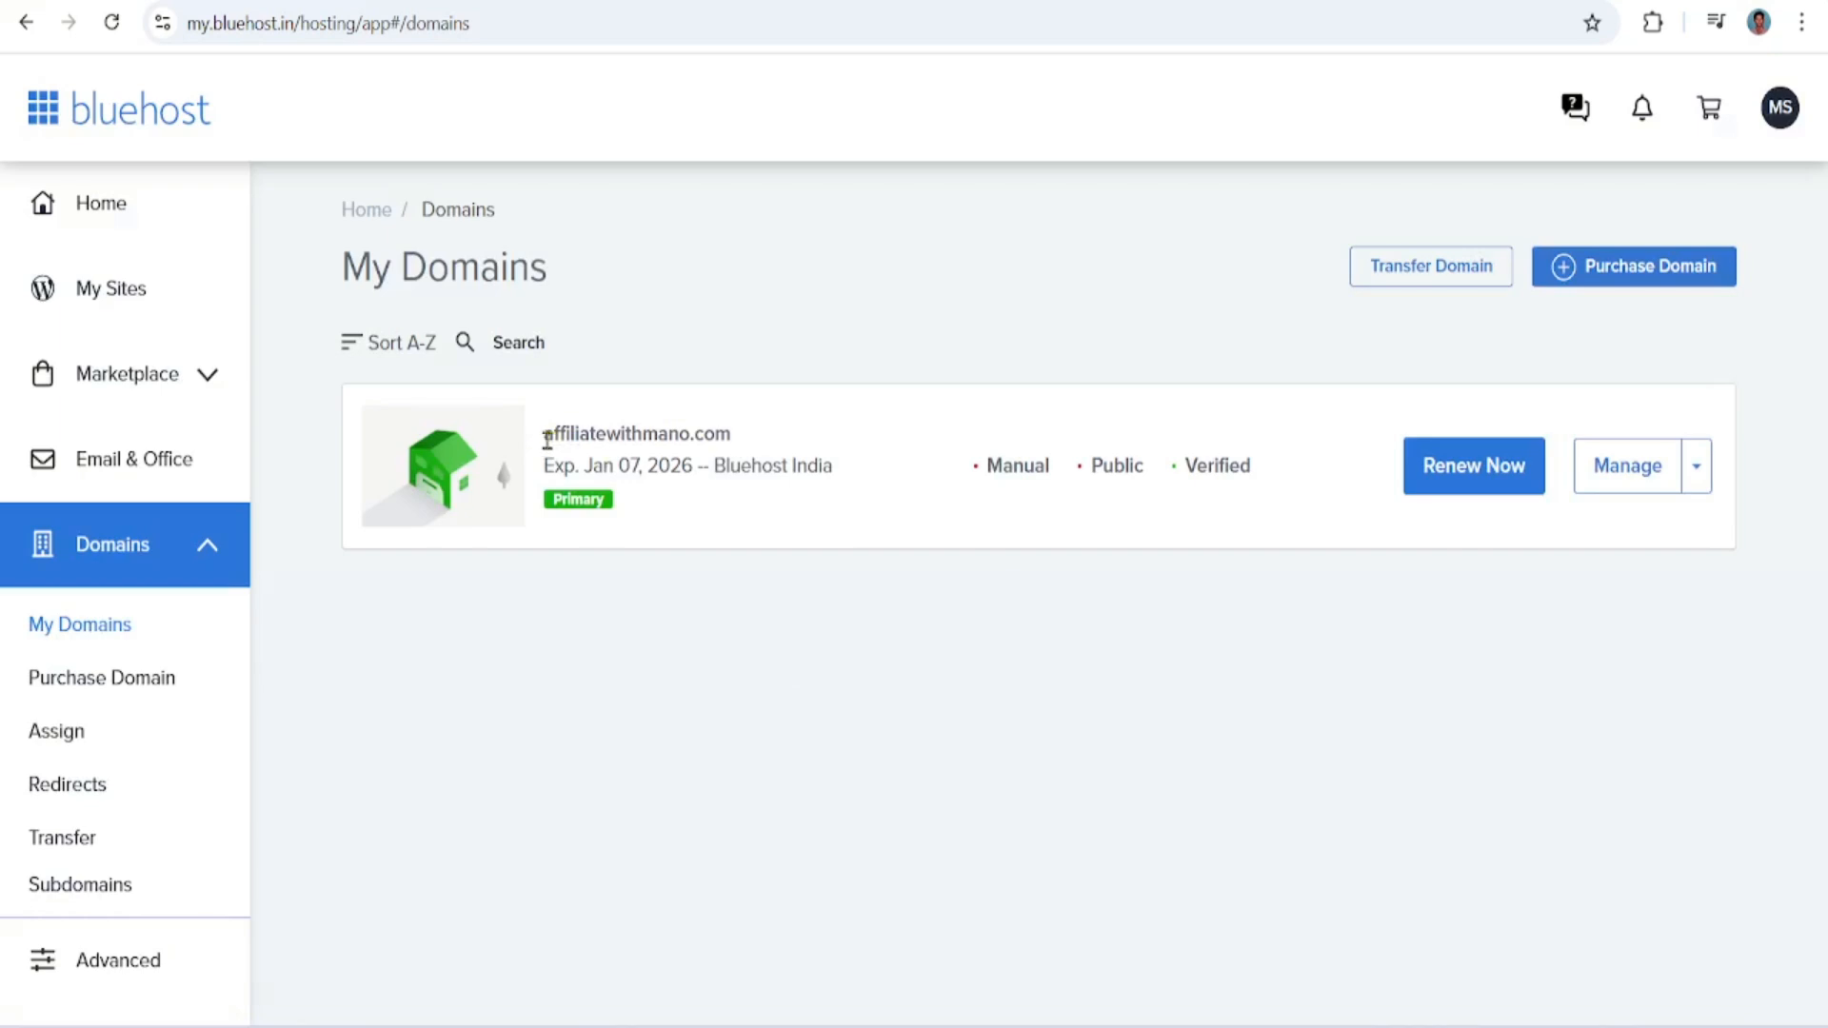
drag(548, 440, 746, 435)
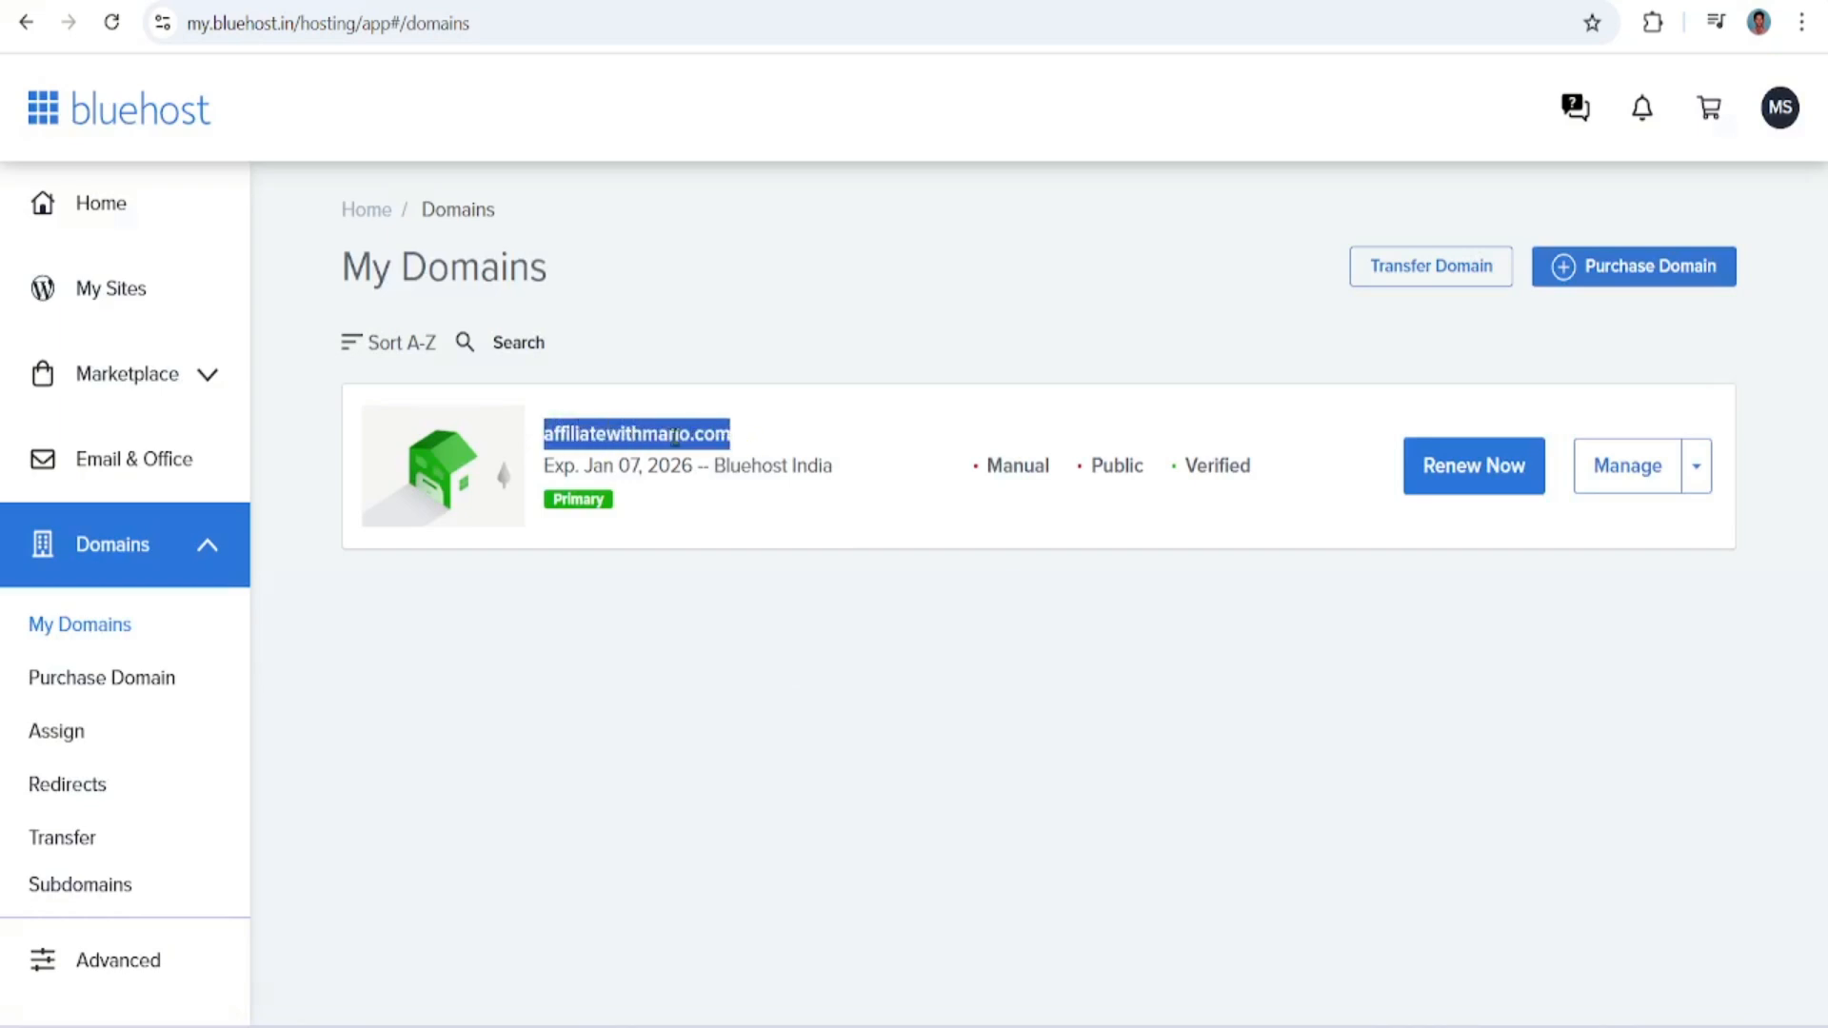
click(779, 611)
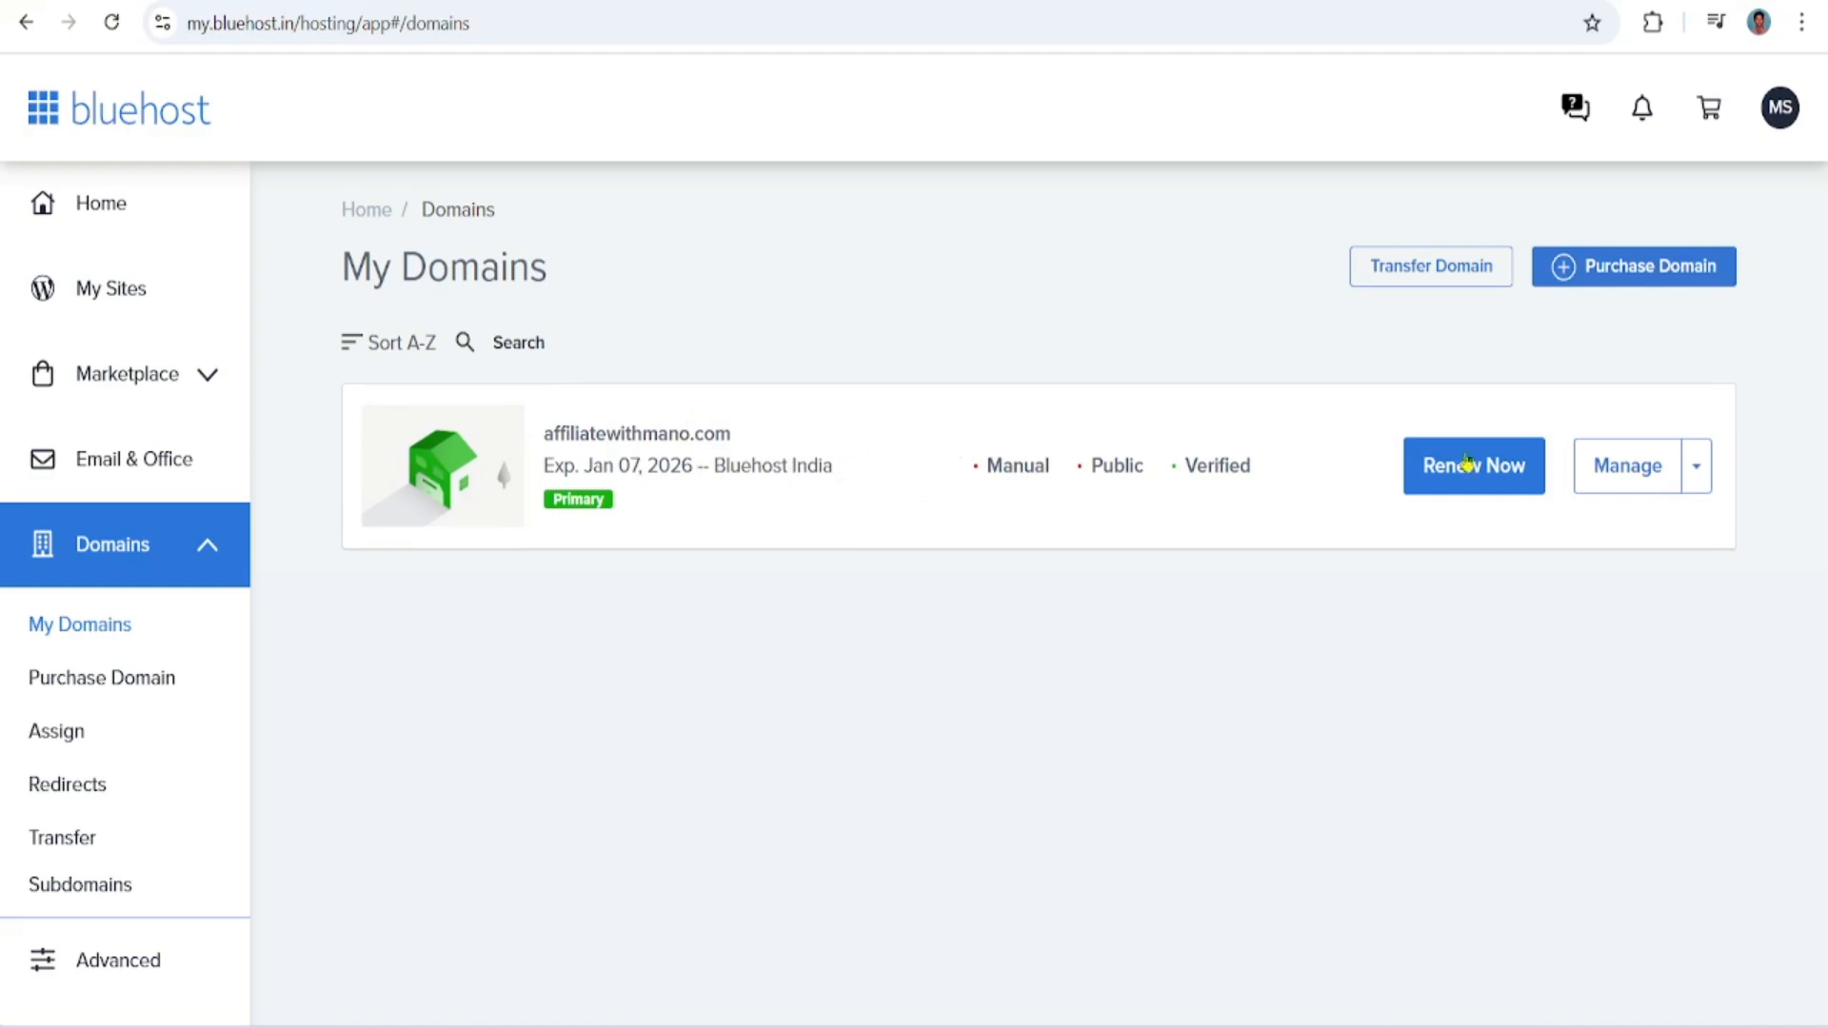
click(1629, 479)
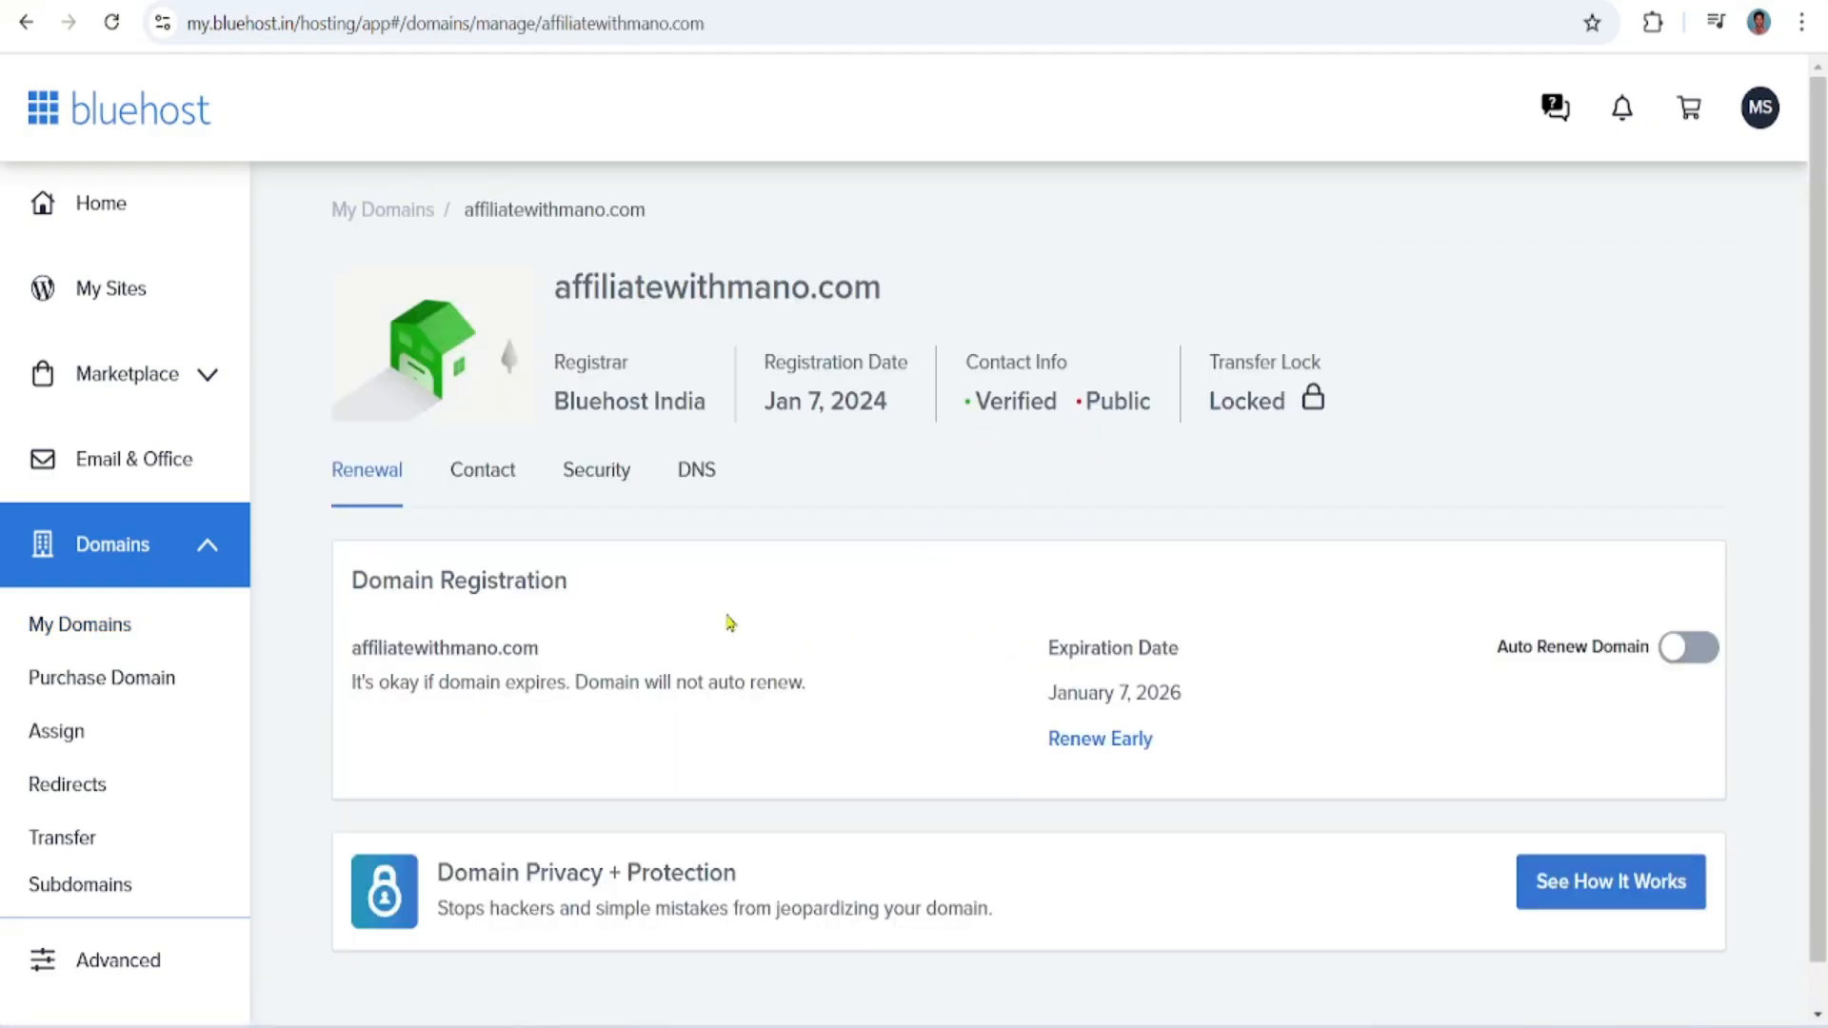
click(694, 470)
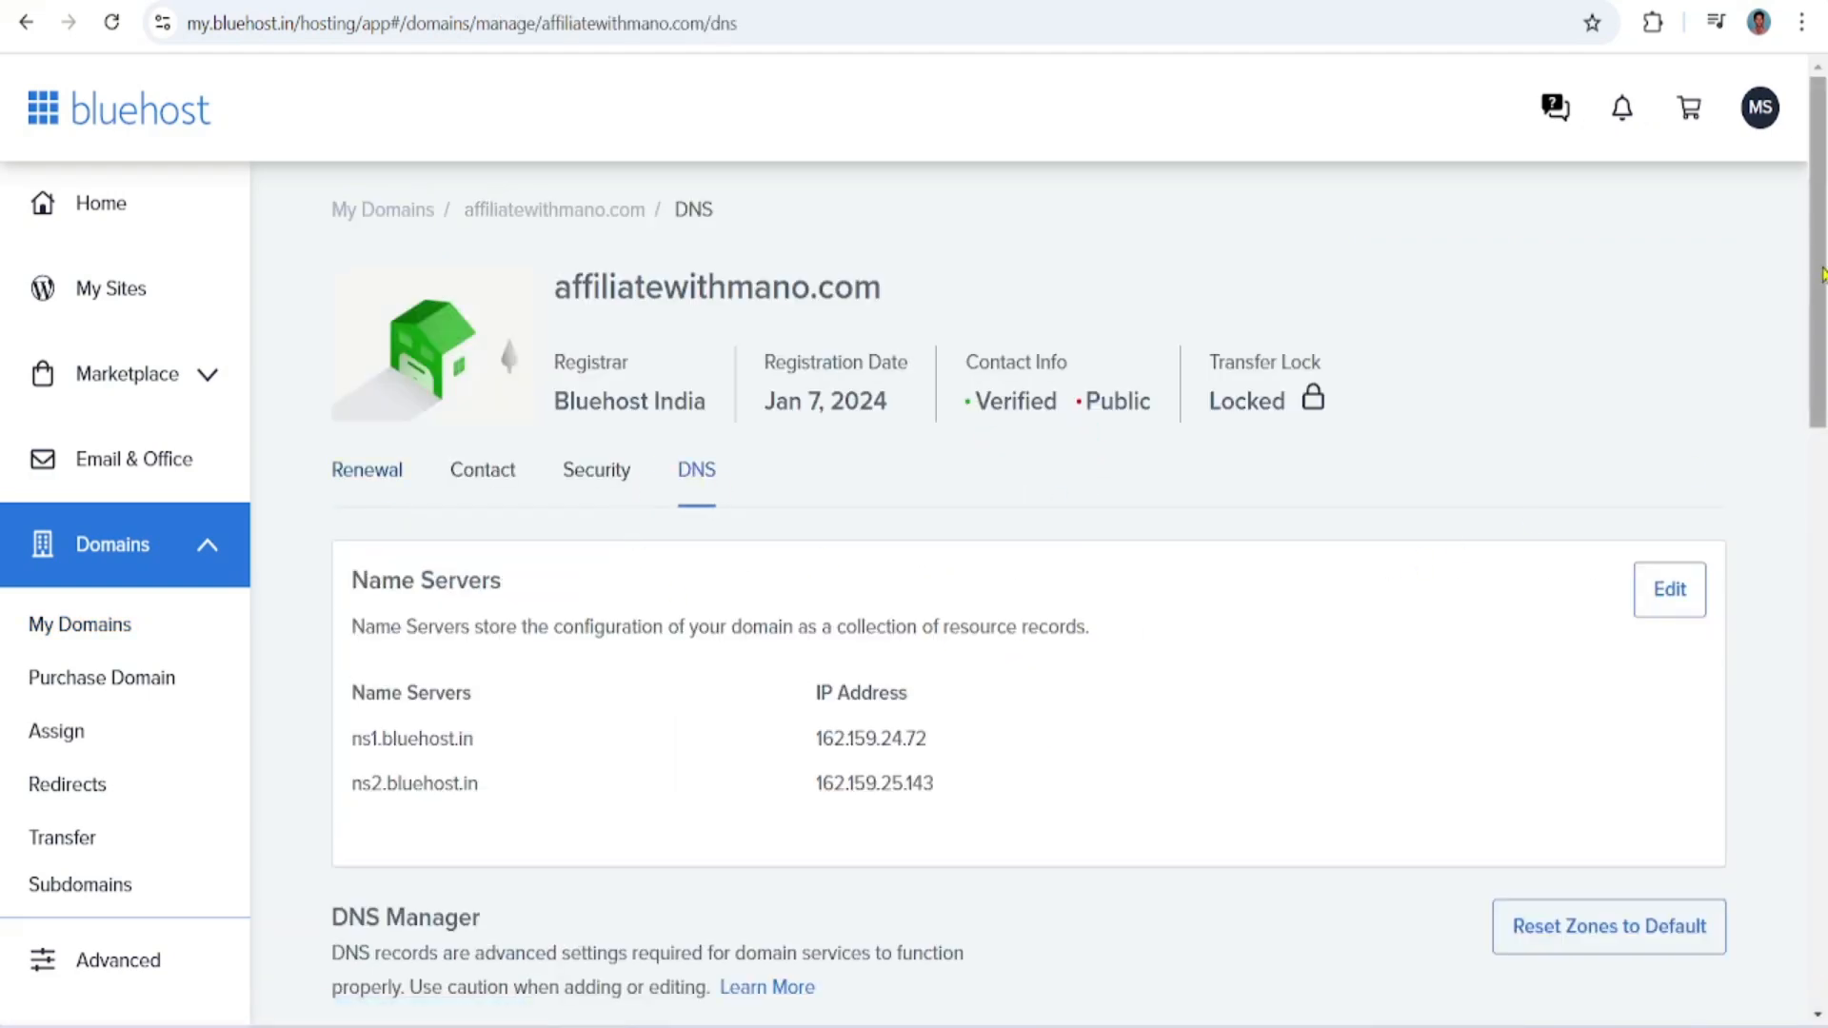
Look through the domain's DNS record sections, including A, CNAME, MX, SRV and TXT
scroll(1820, 266, down, 1)
scroll(1823, 533, down, 8)
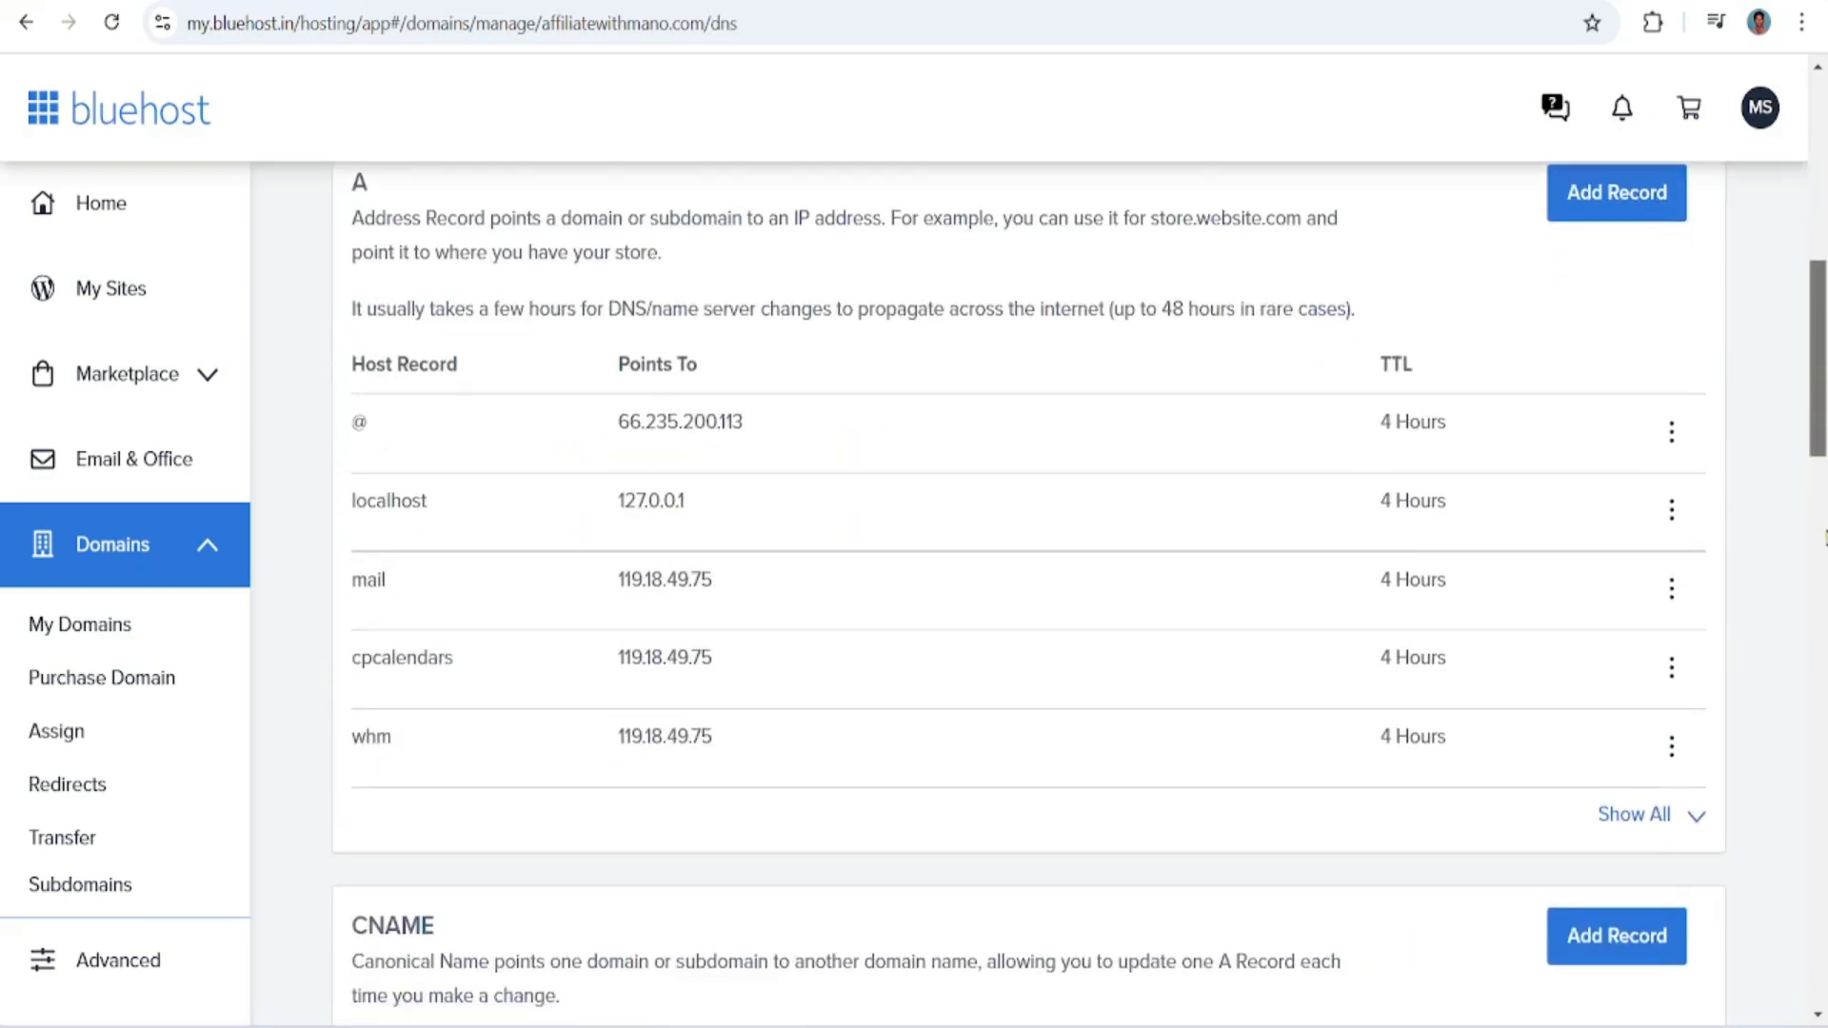
scroll(1823, 533, up, 4)
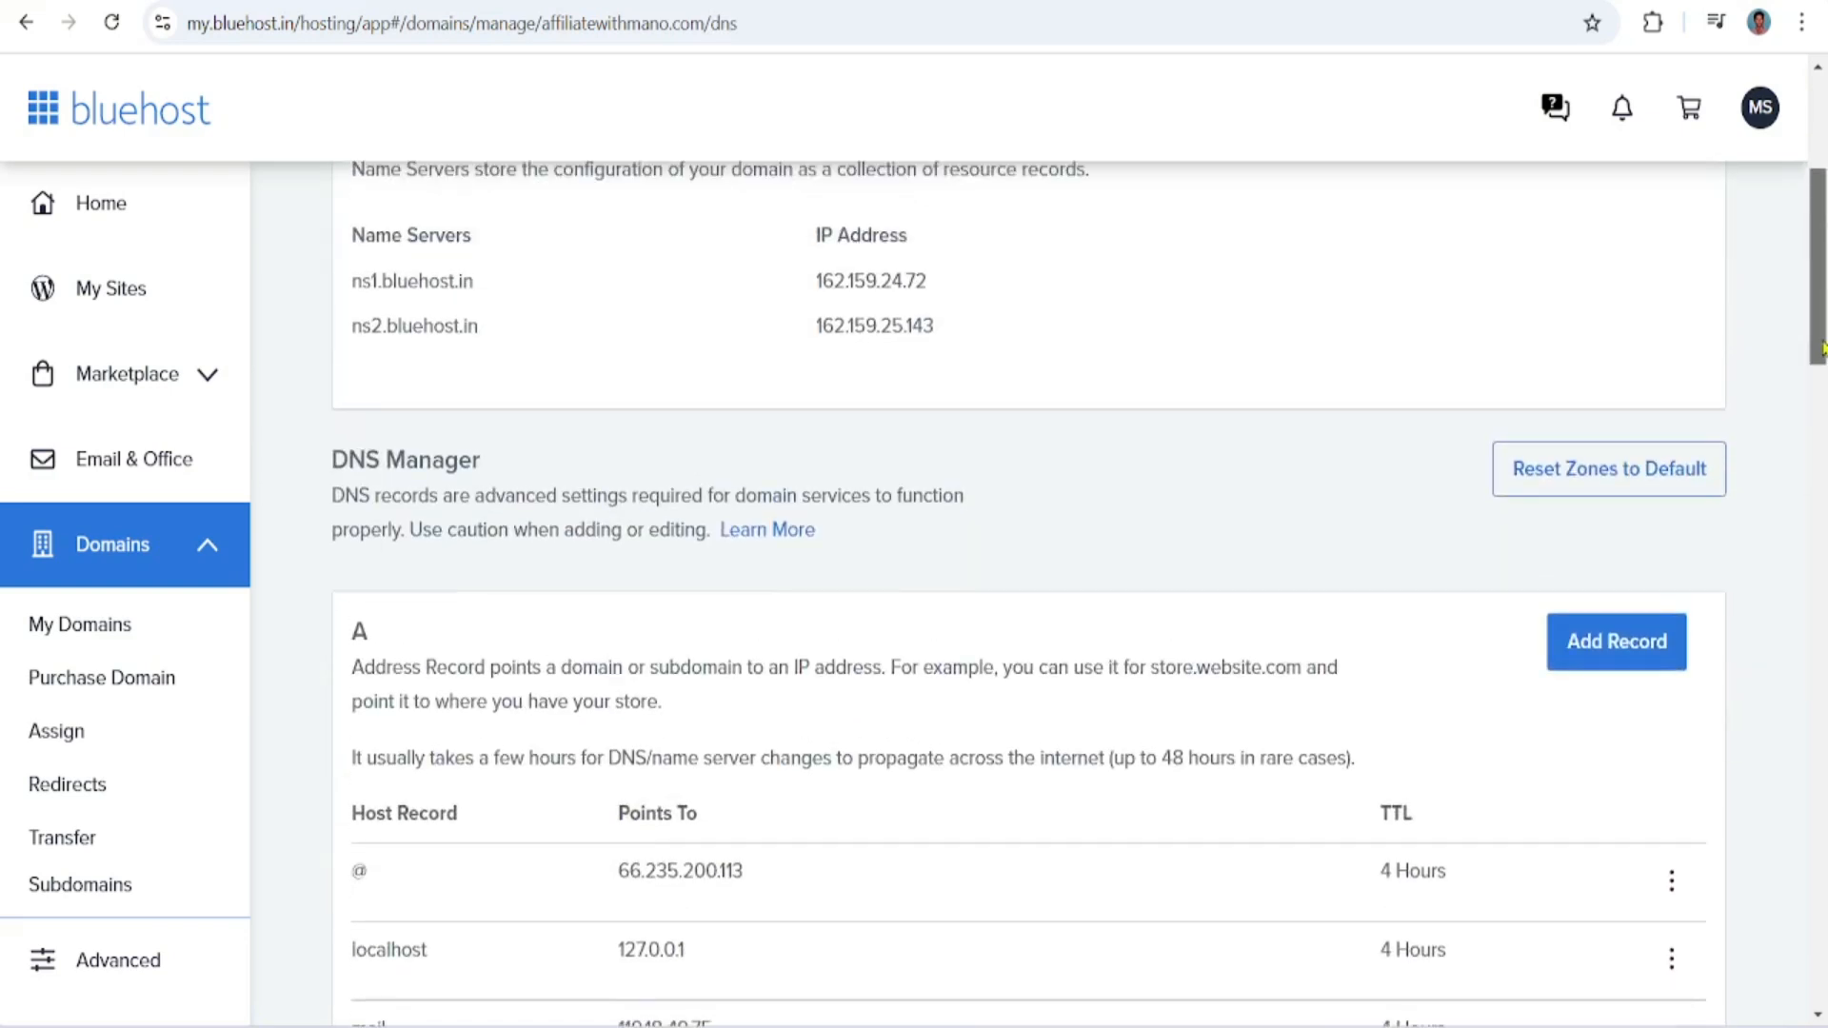
double_click(354, 635)
click(1821, 373)
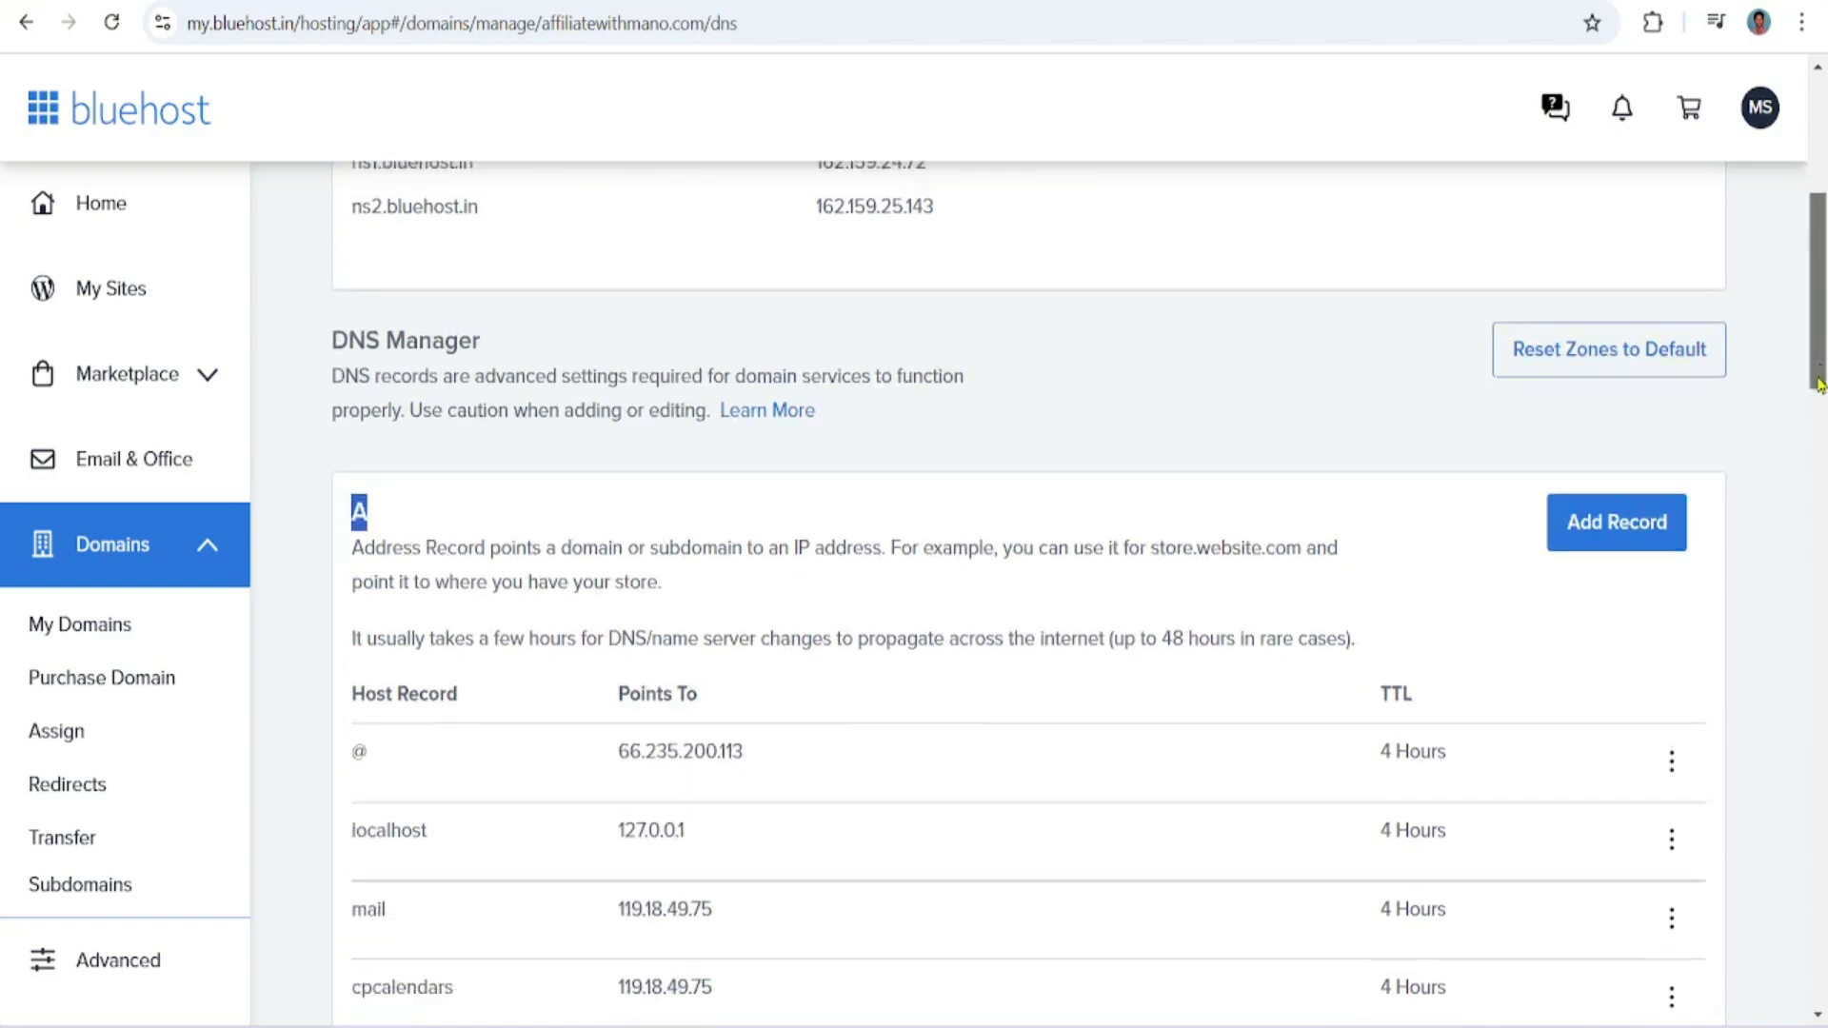
double_click(363, 543)
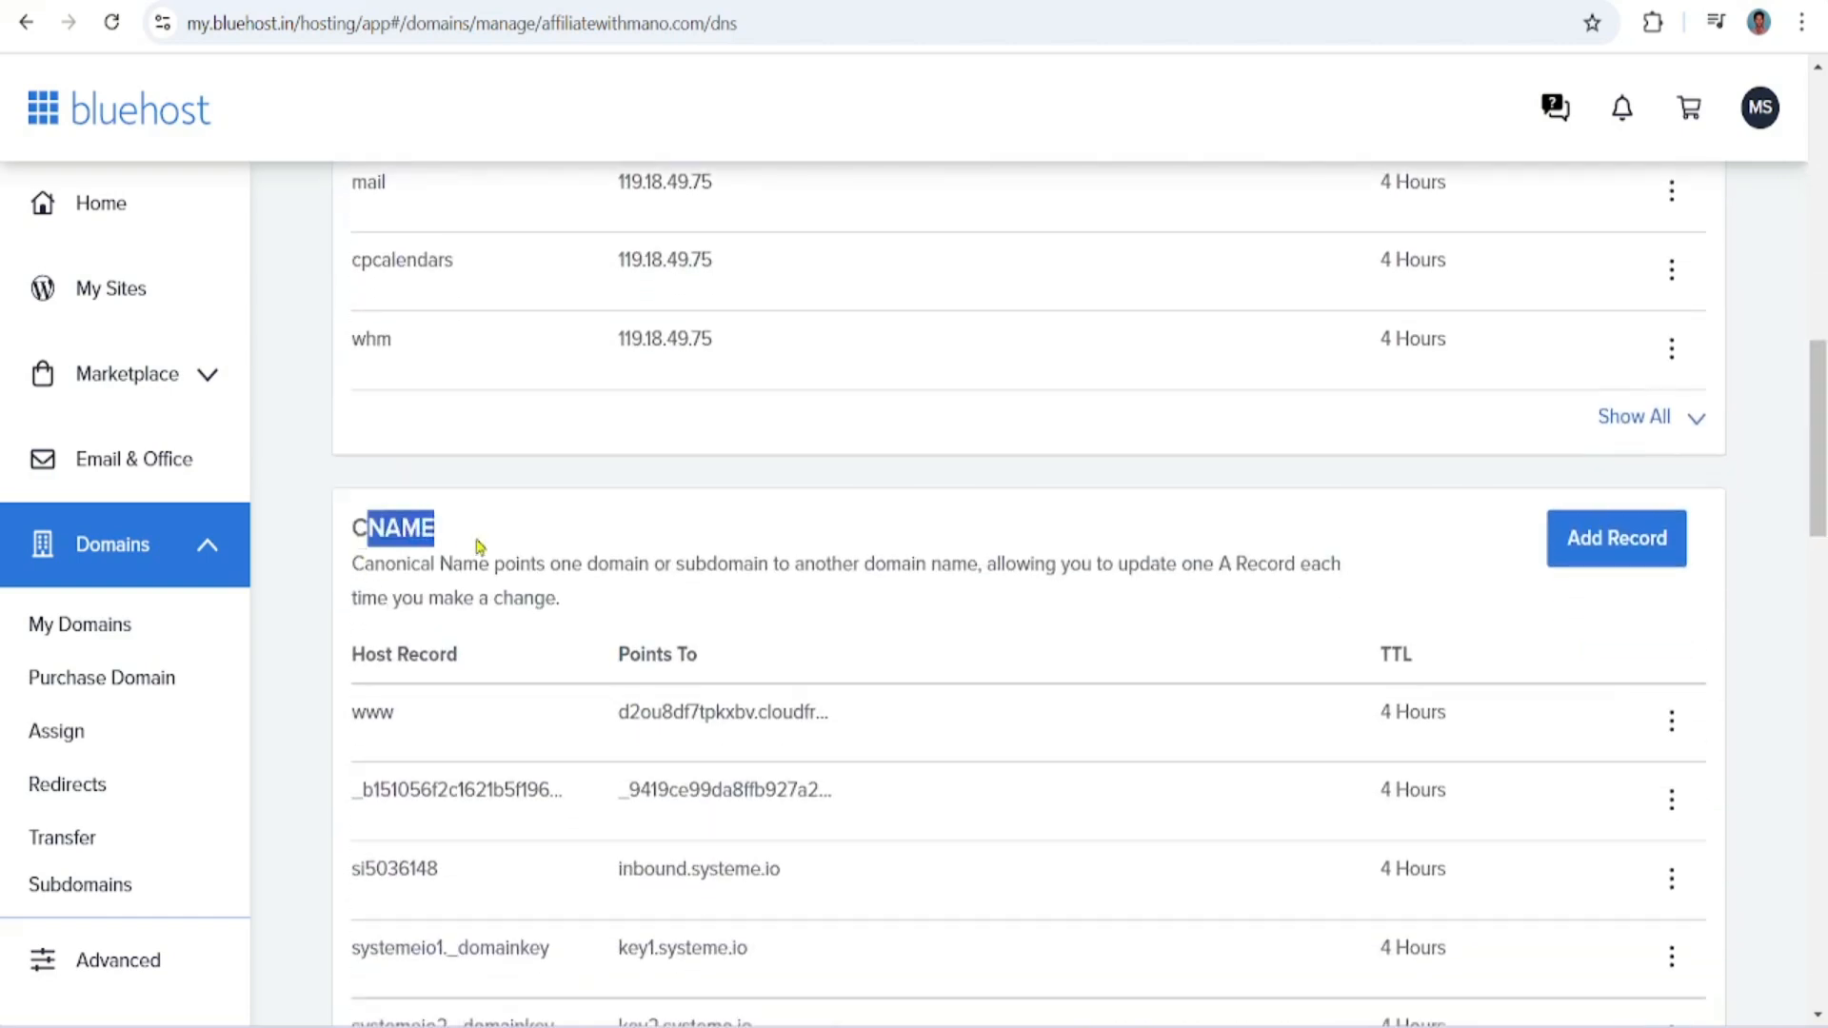
click(1819, 571)
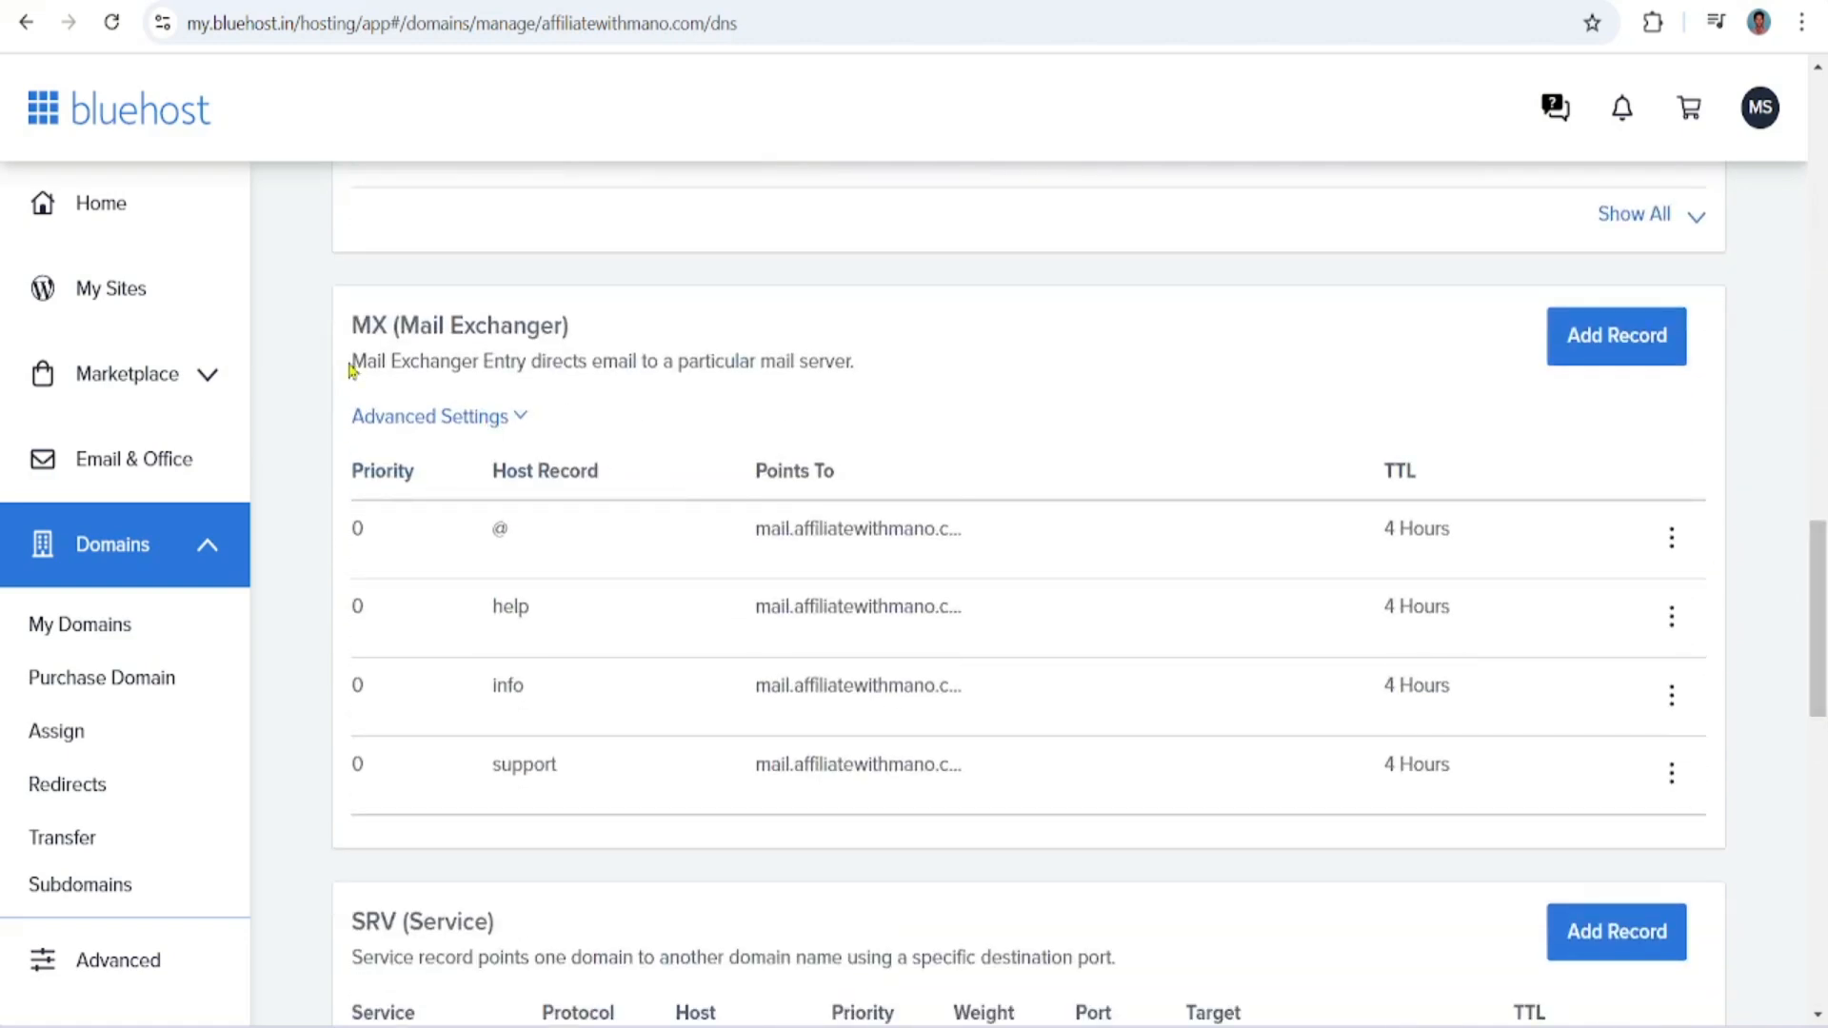
click(1820, 839)
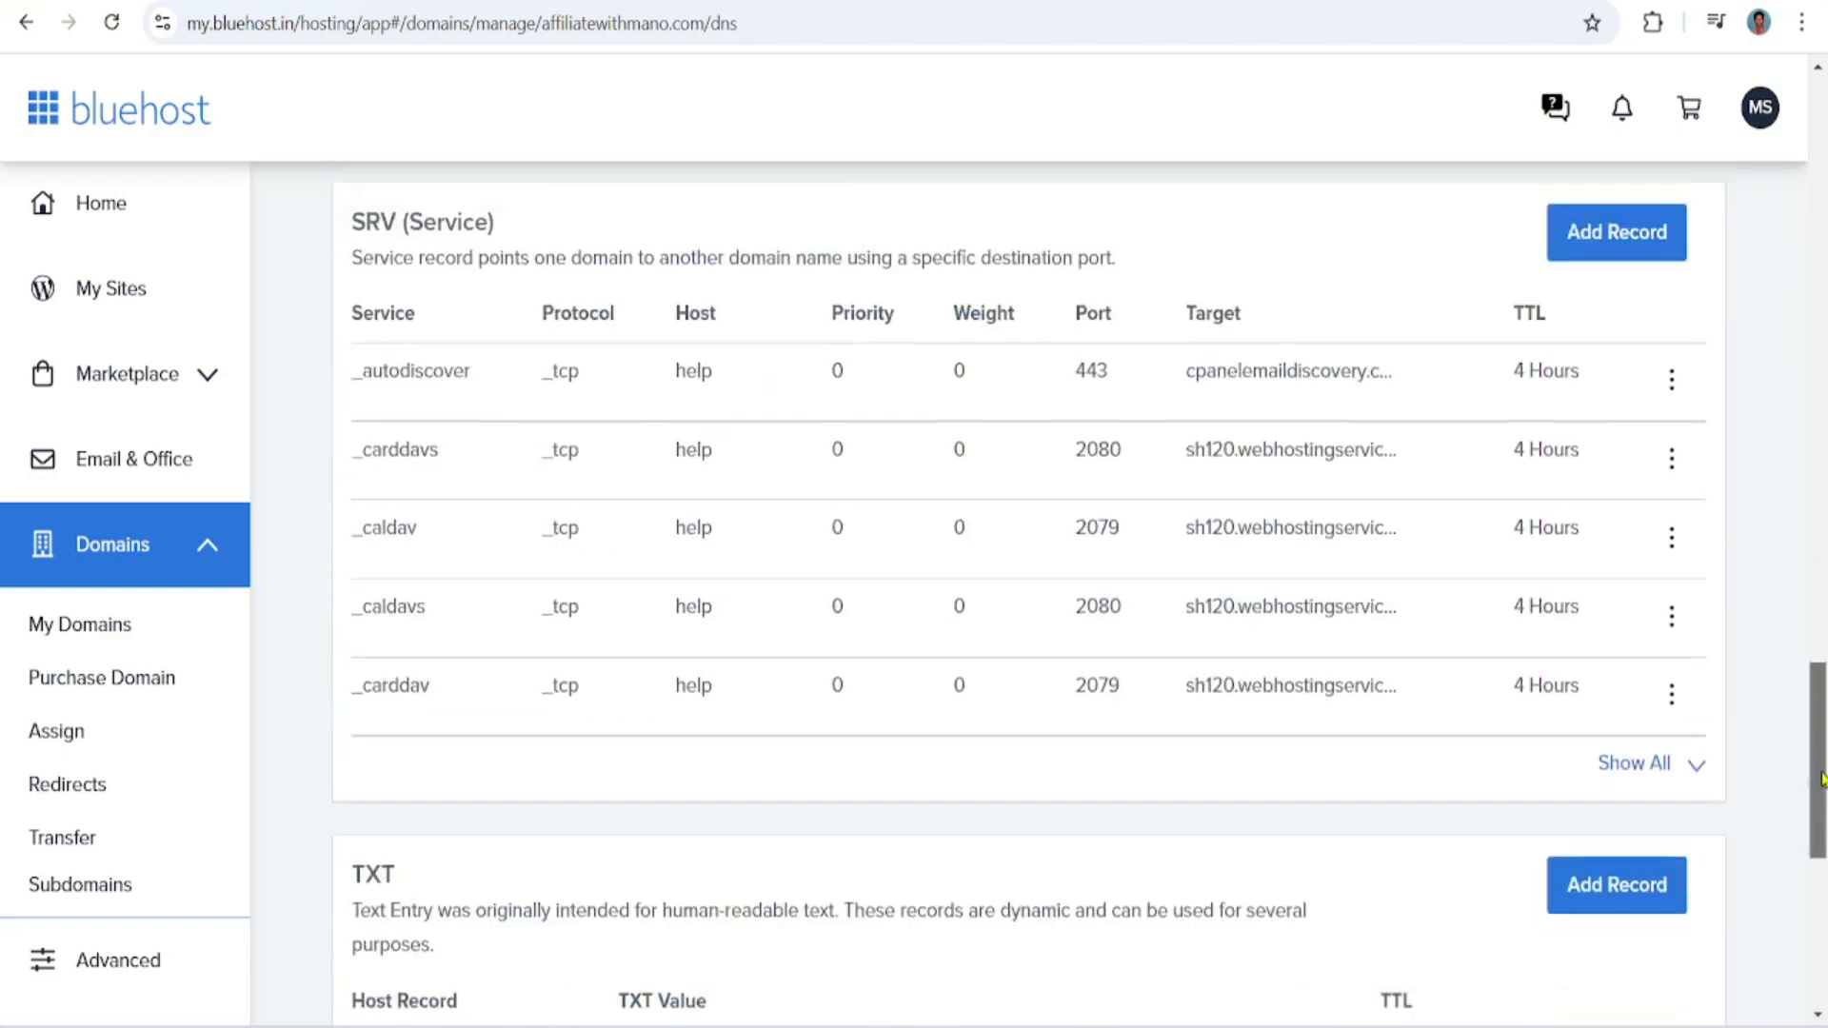
drag(1820, 841, 1819, 690)
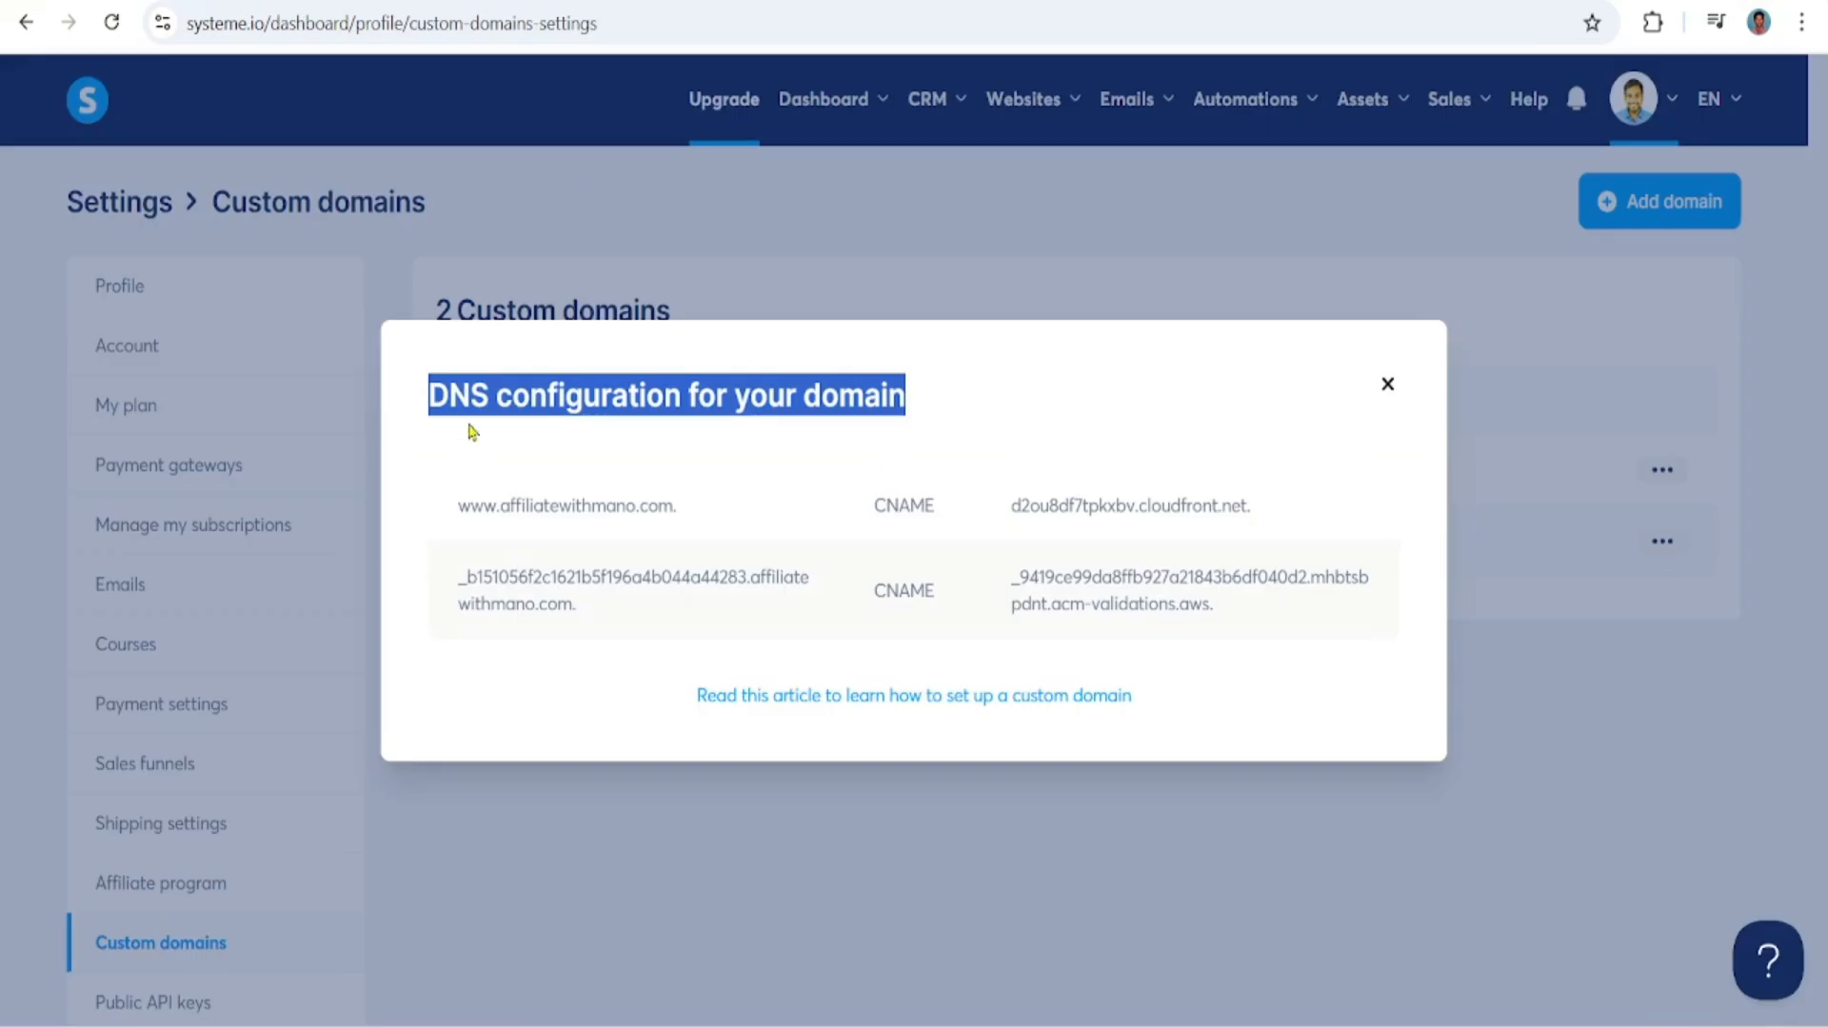
click(484, 395)
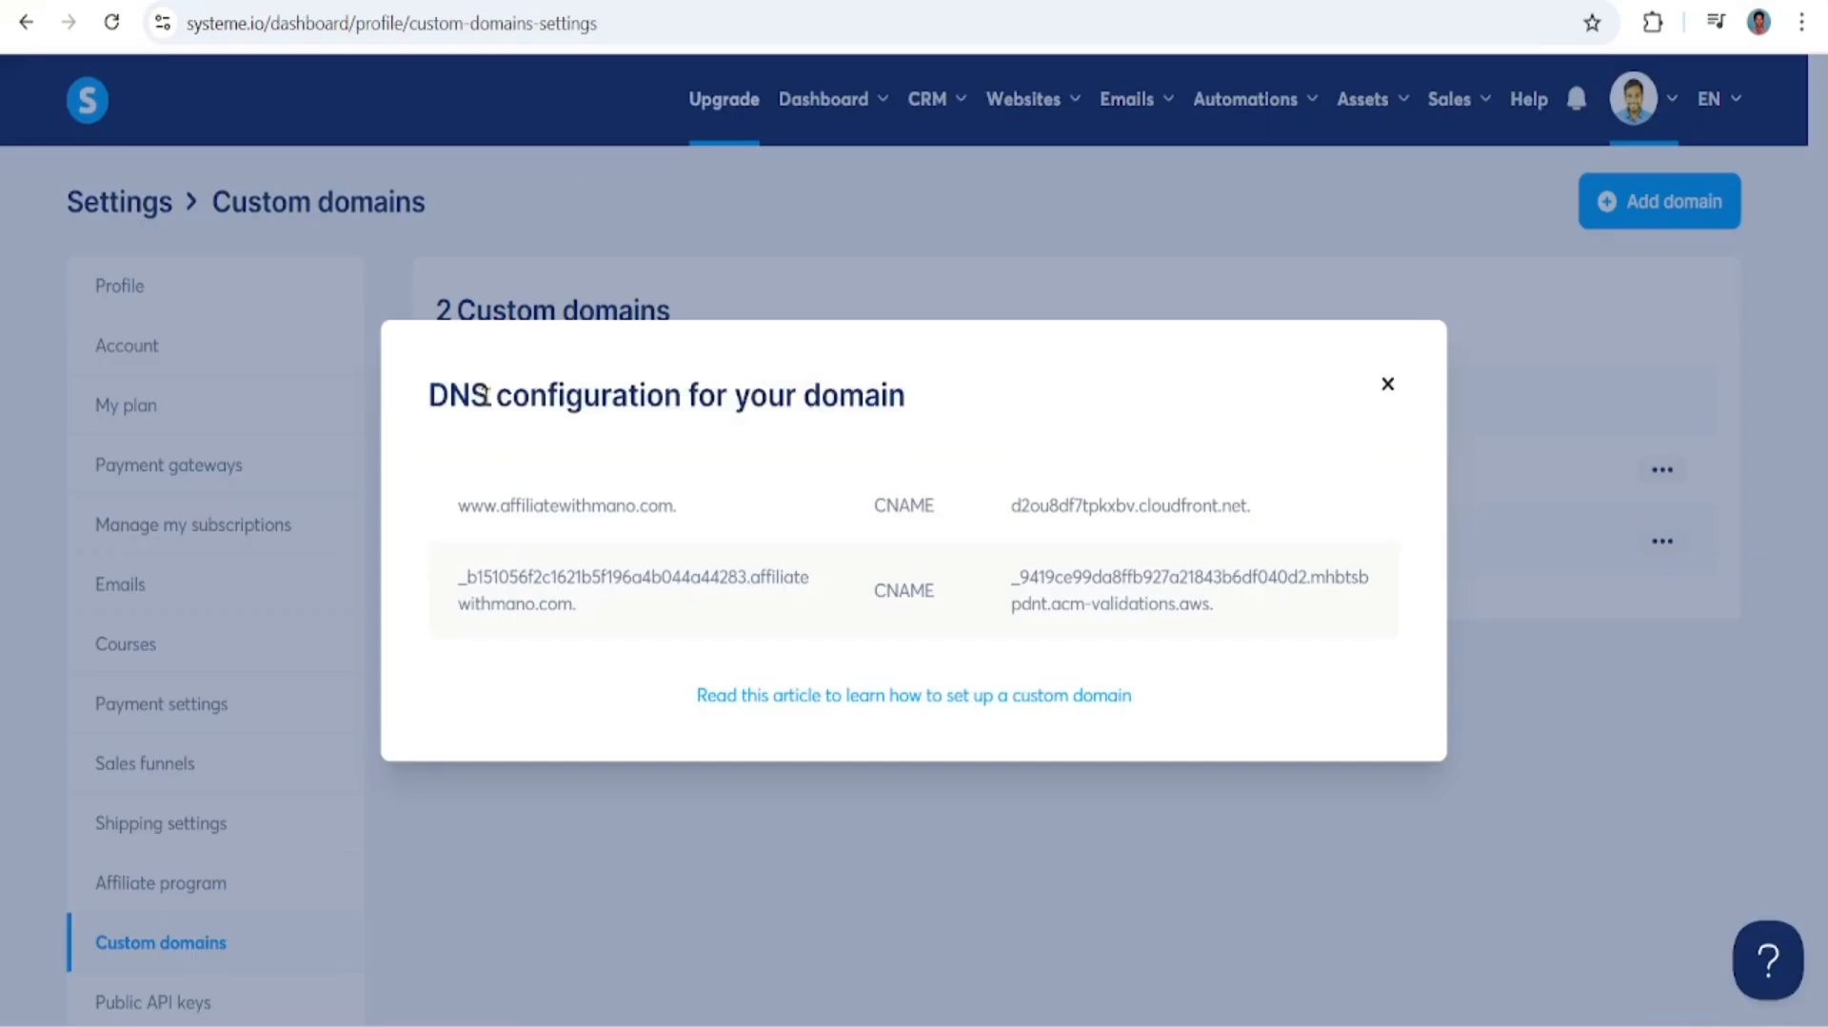
drag(431, 398, 910, 404)
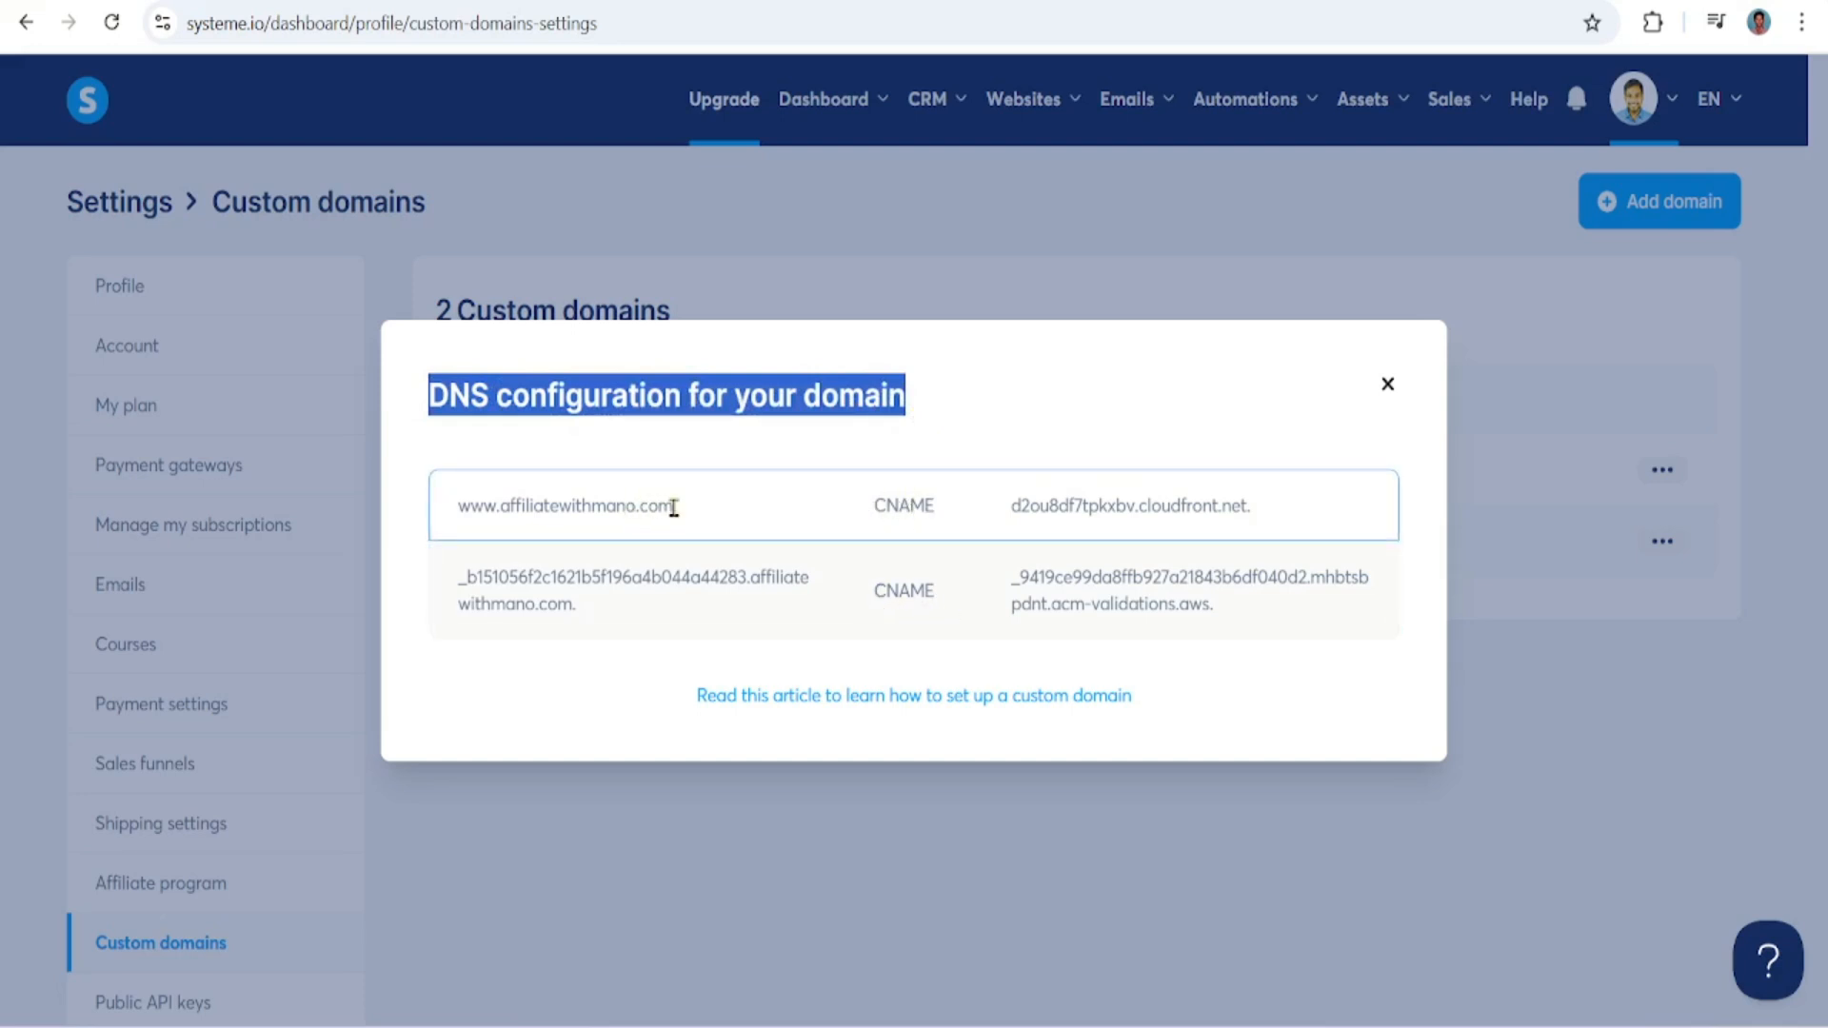
drag(674, 509, 462, 515)
key(ctrl+c)
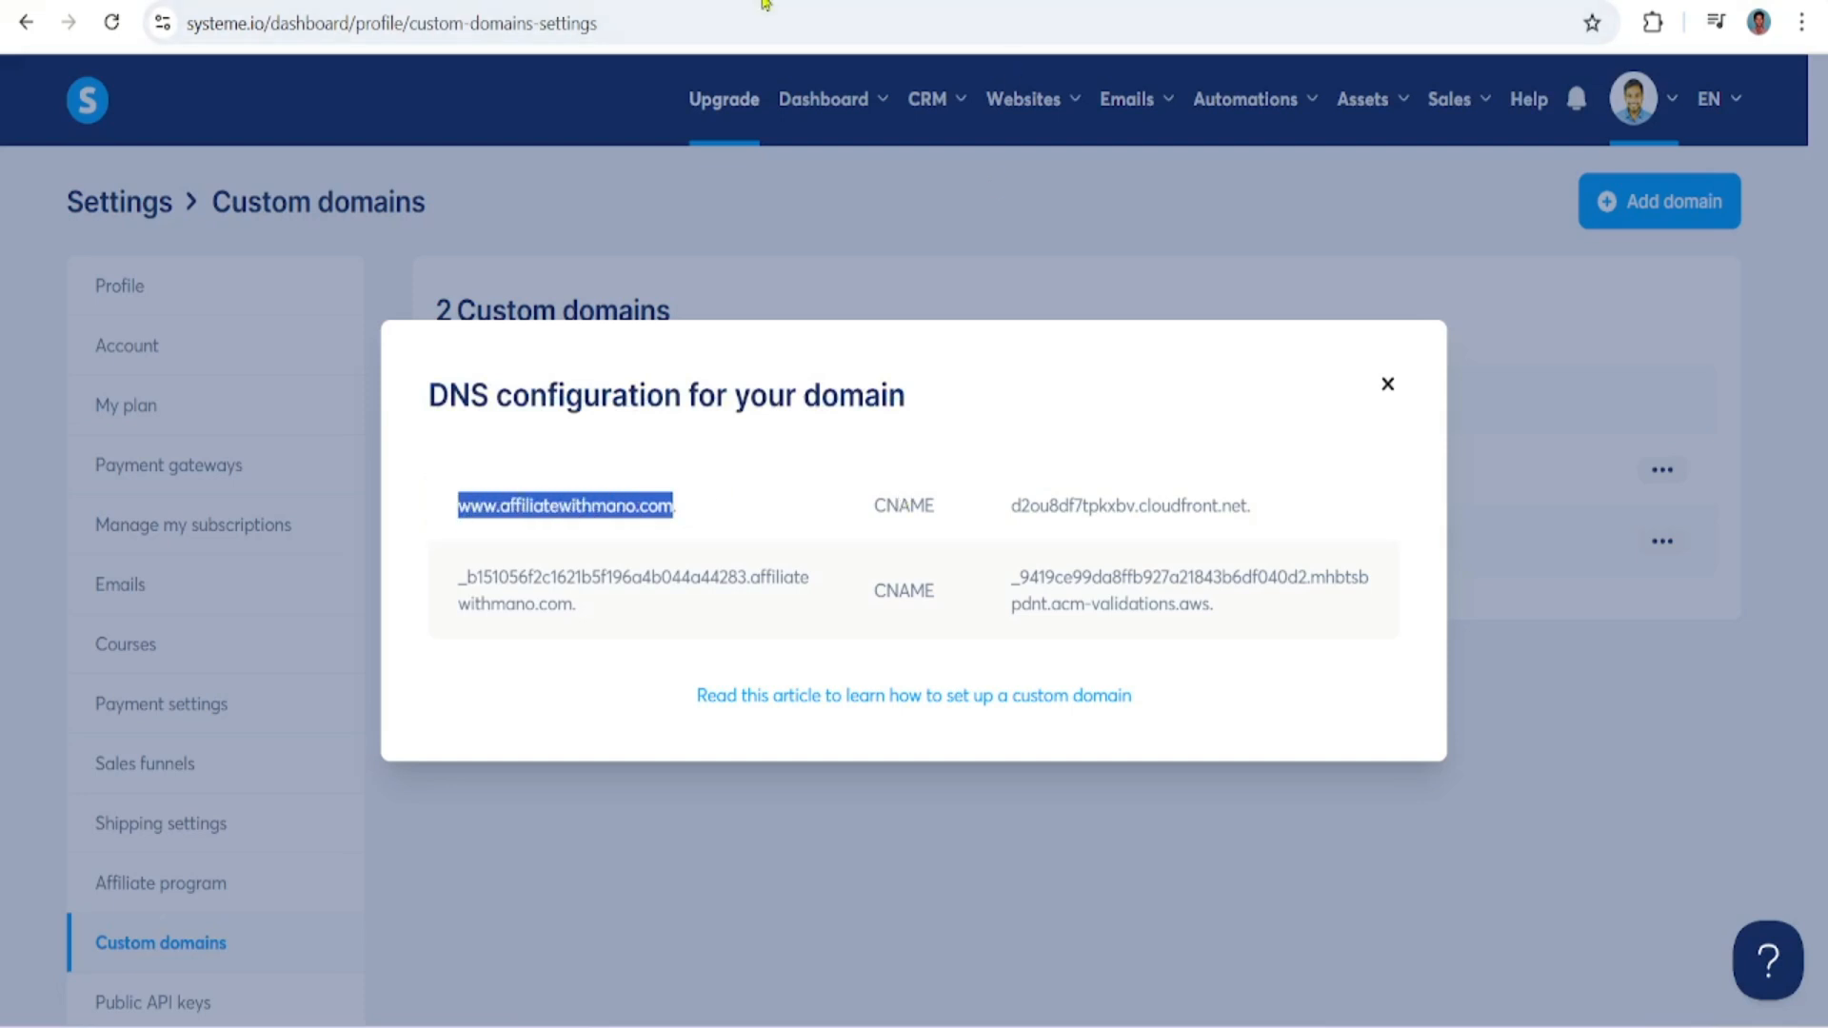
click(666, 3)
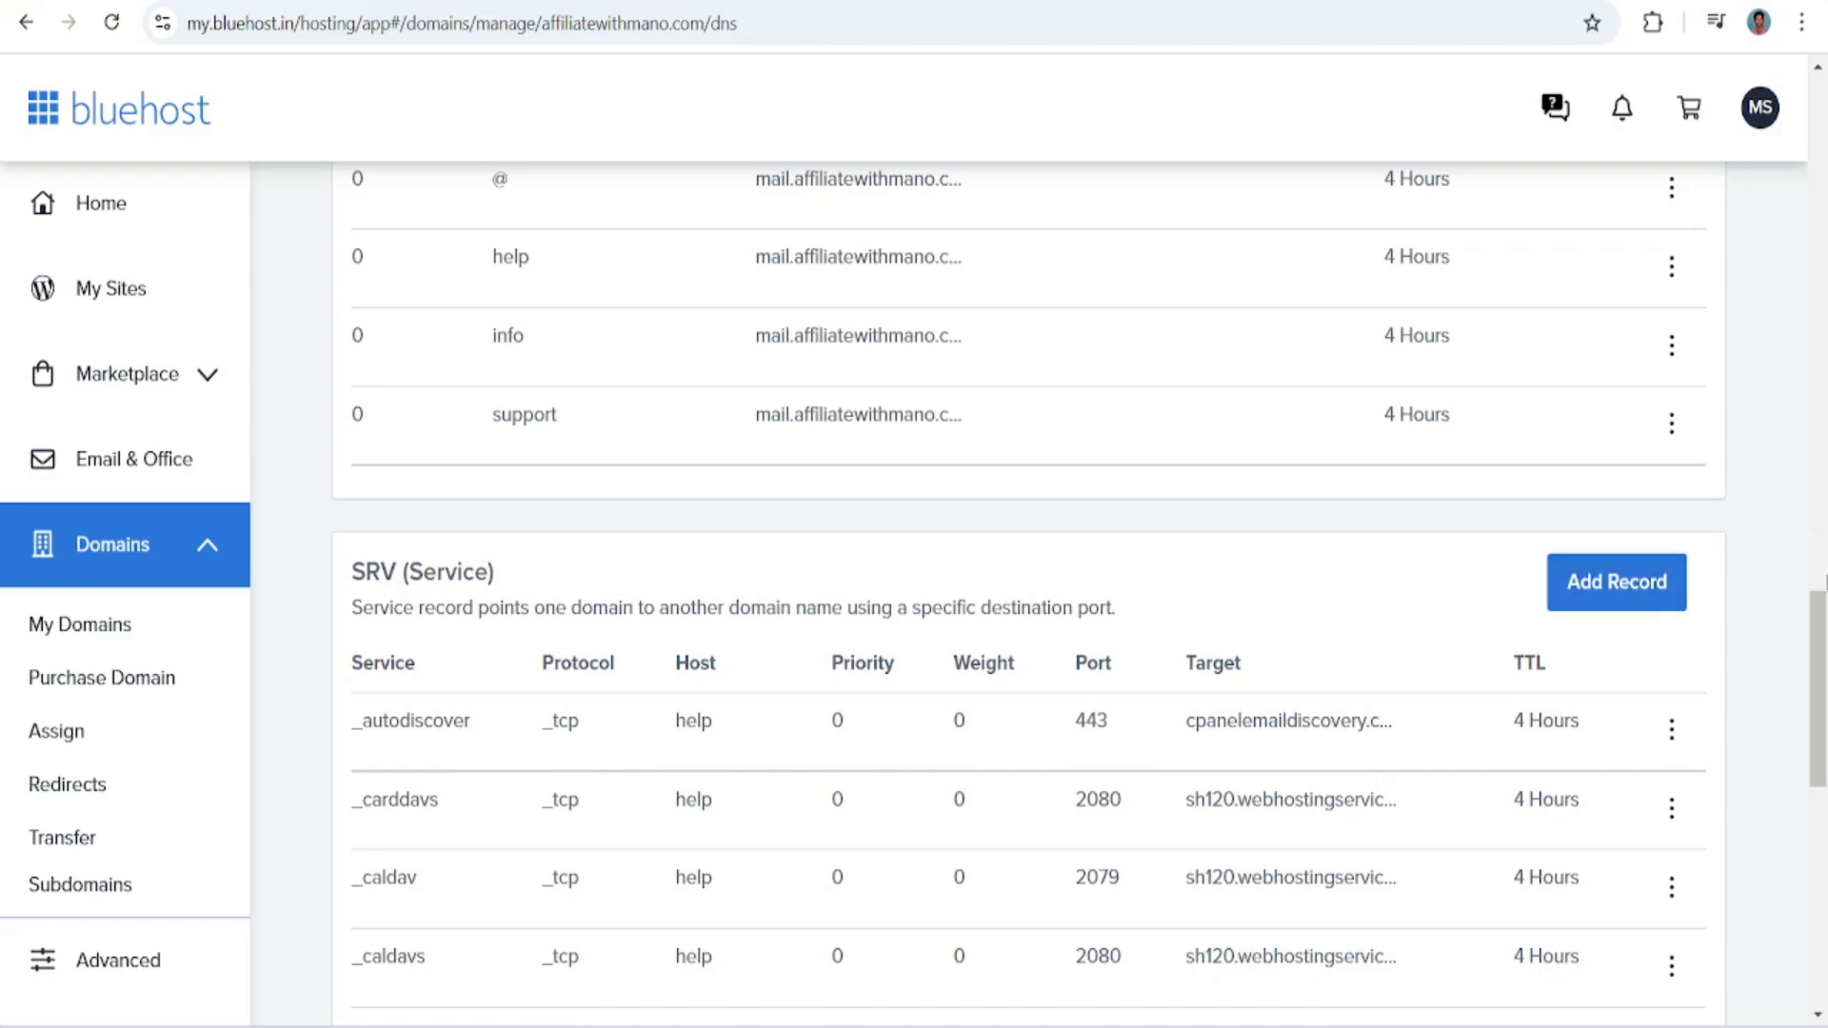
drag(1817, 666, 1817, 428)
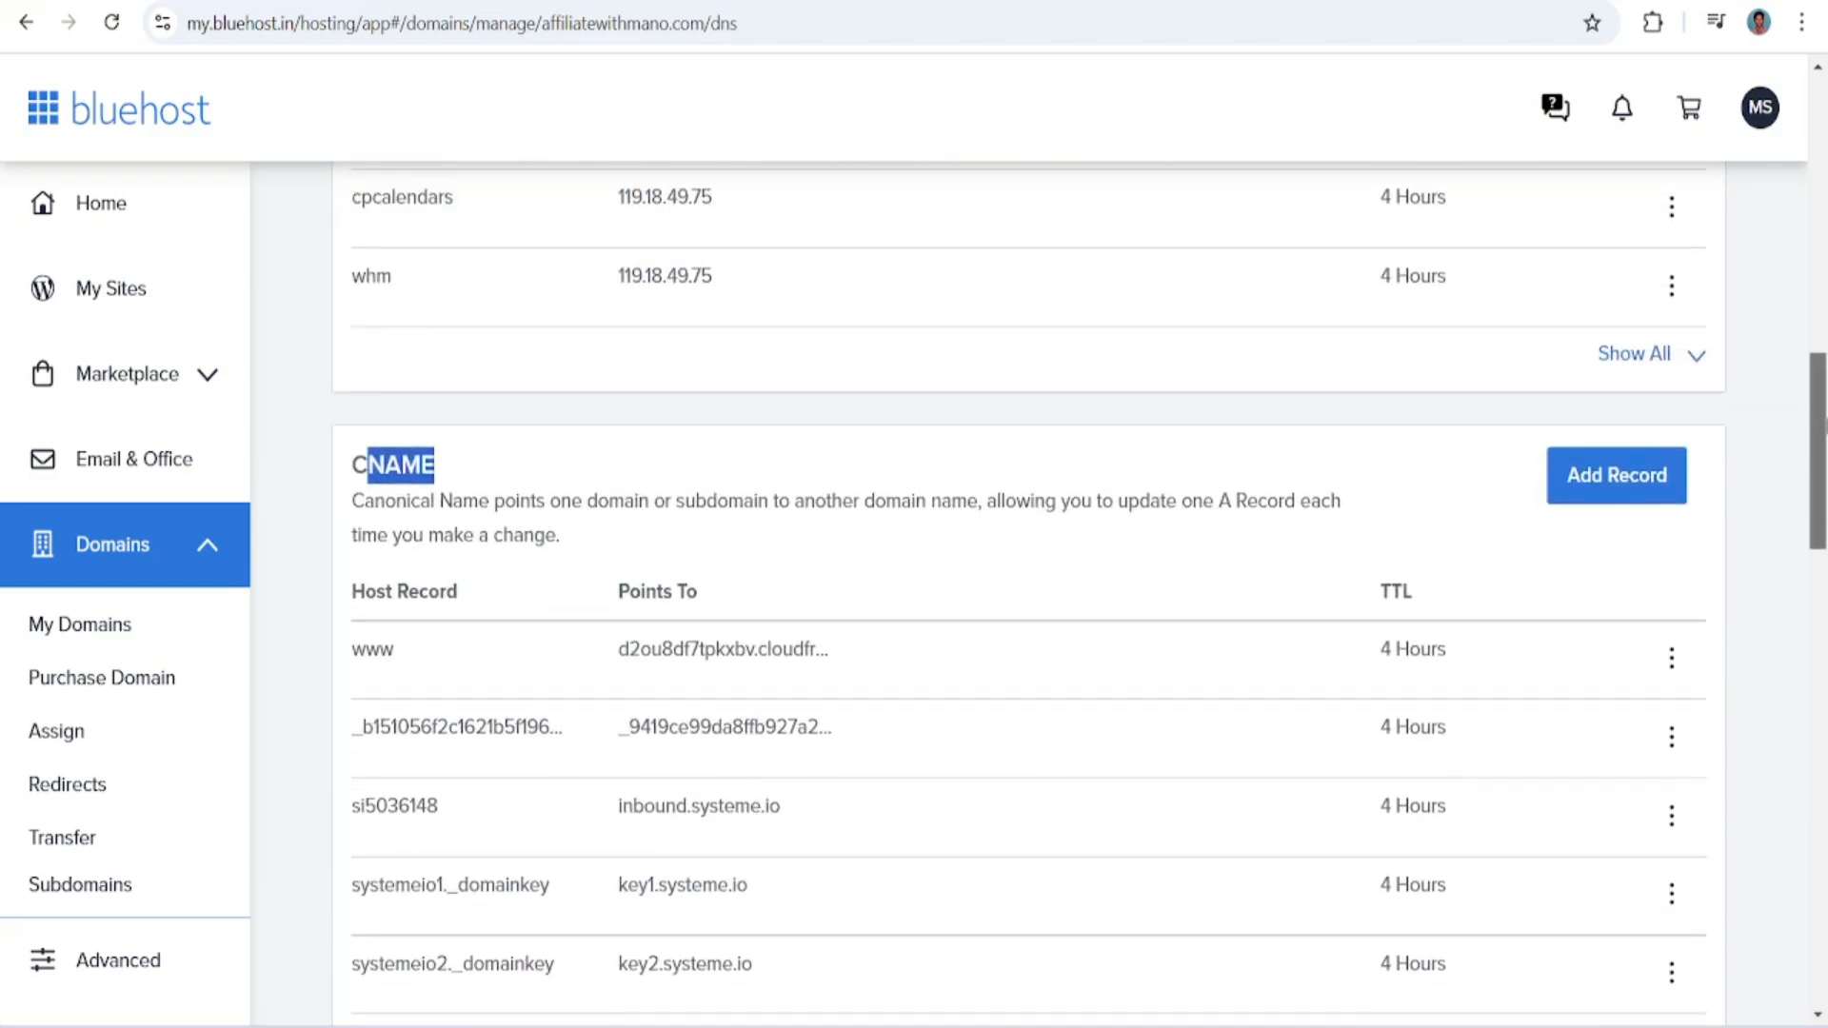
click(1591, 495)
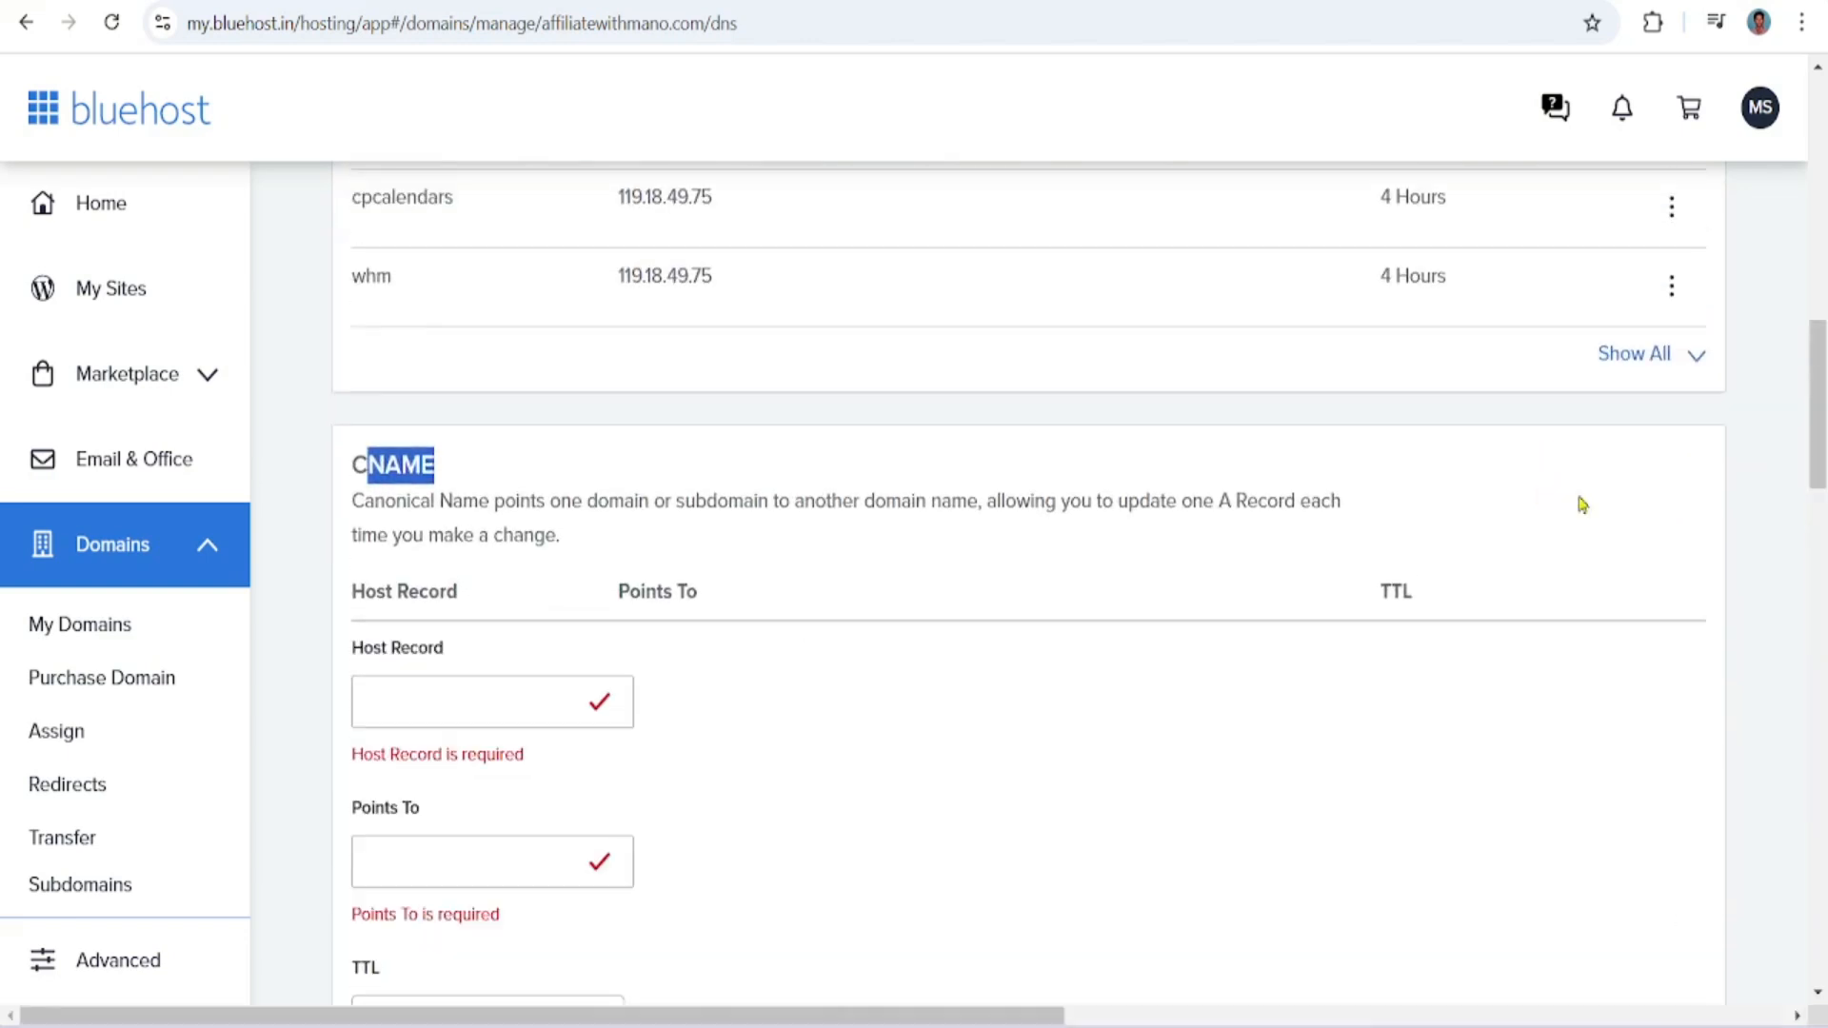
click(502, 708)
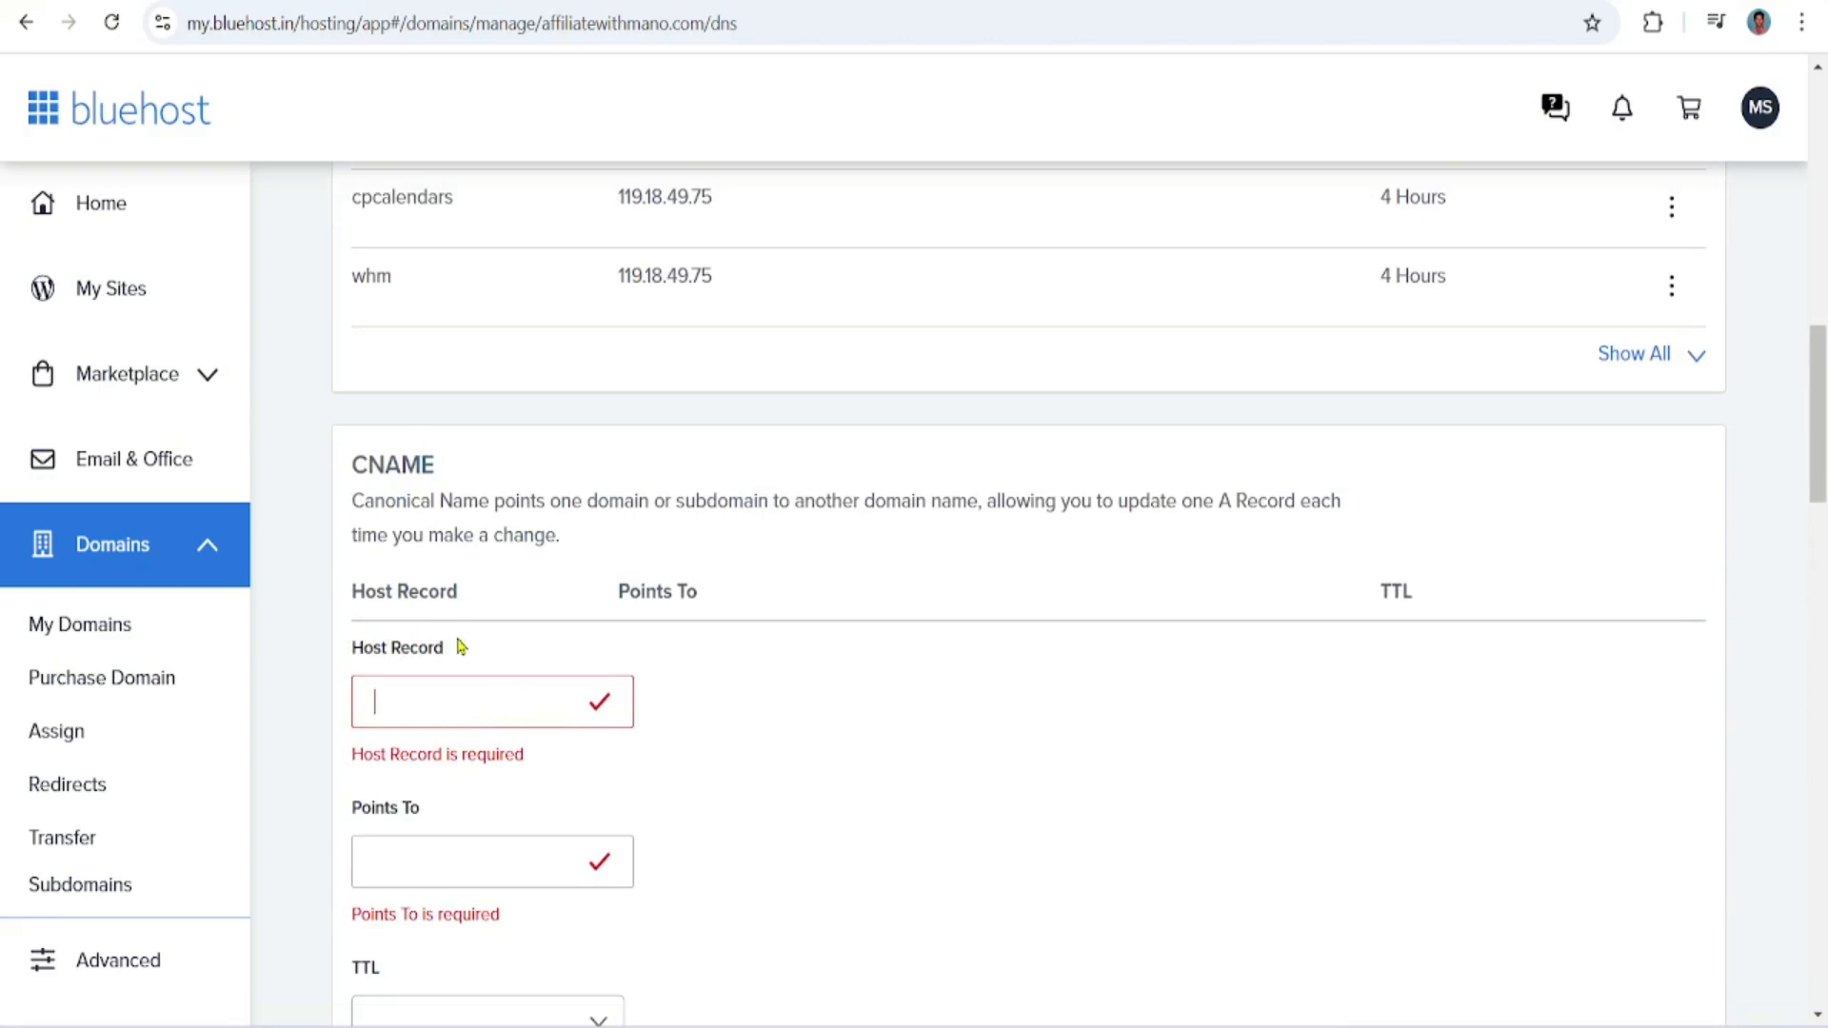
key(ctrl+v)
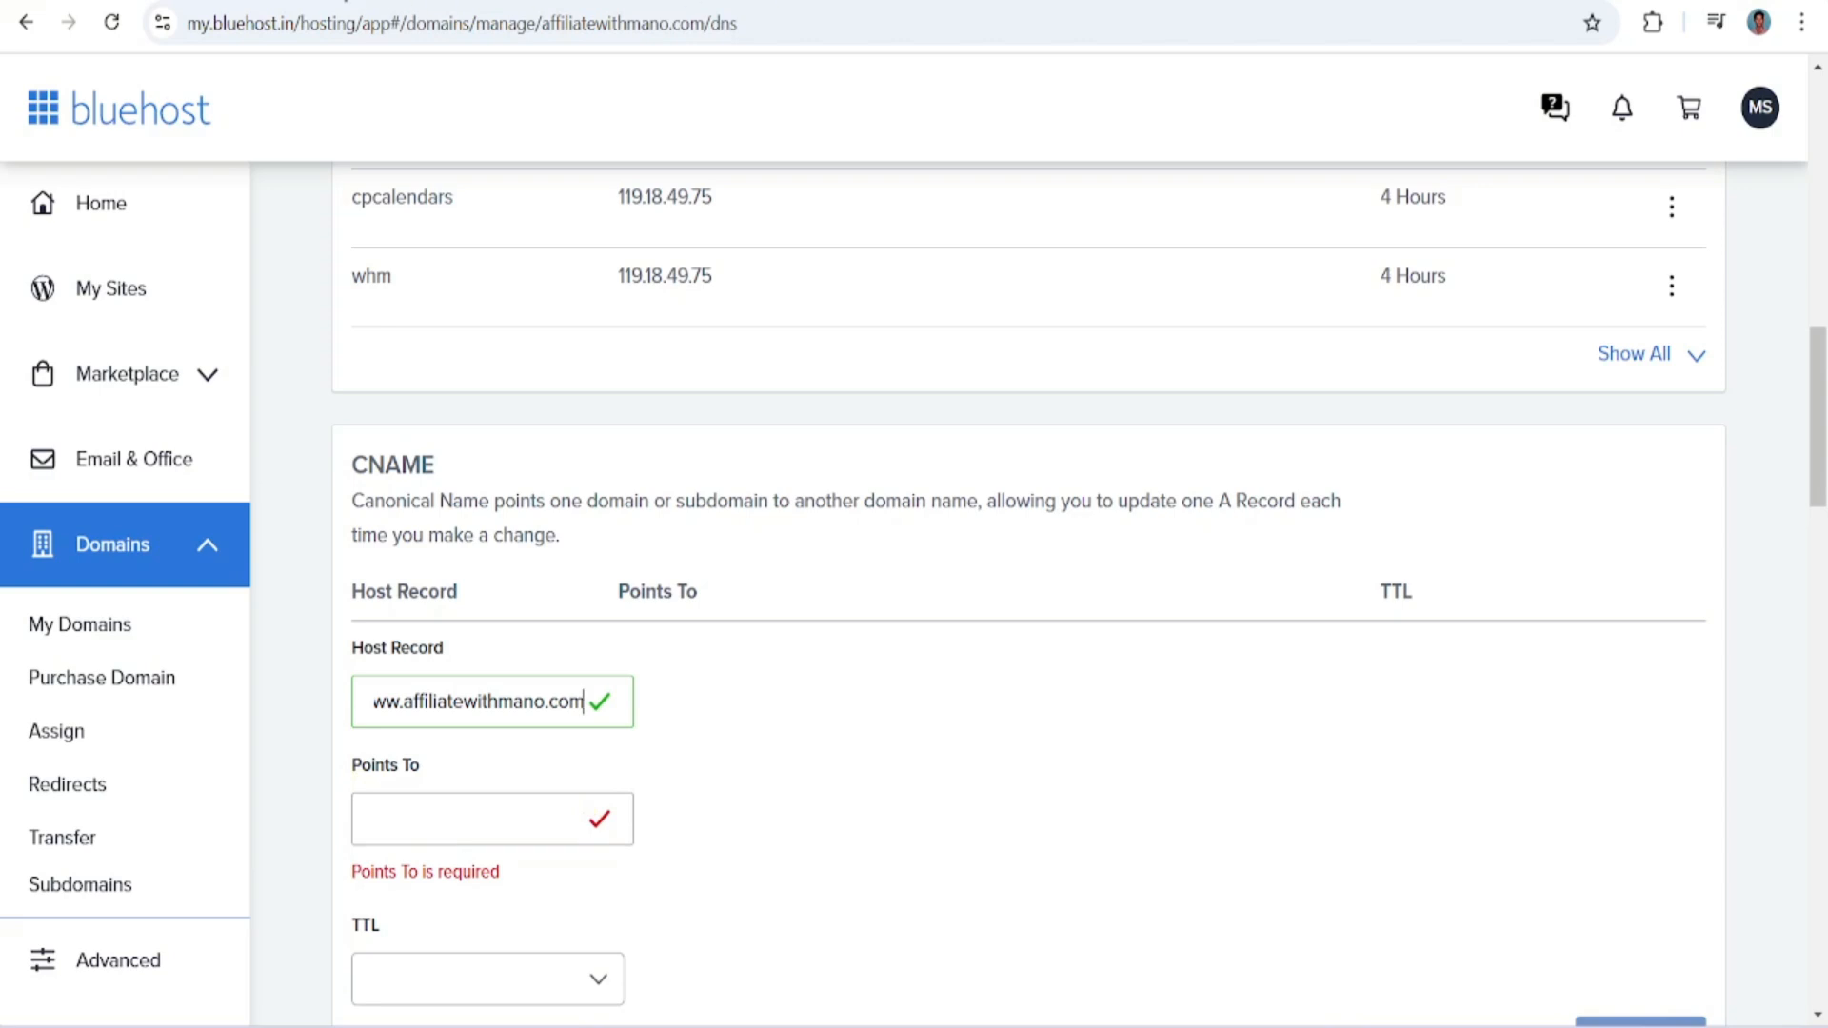
Copy the target d2ou8df7tpkxbv.cloudfront.net from systeme.io and enter it as the Points To value of Bluehost's new CNAME record
click(344, 1)
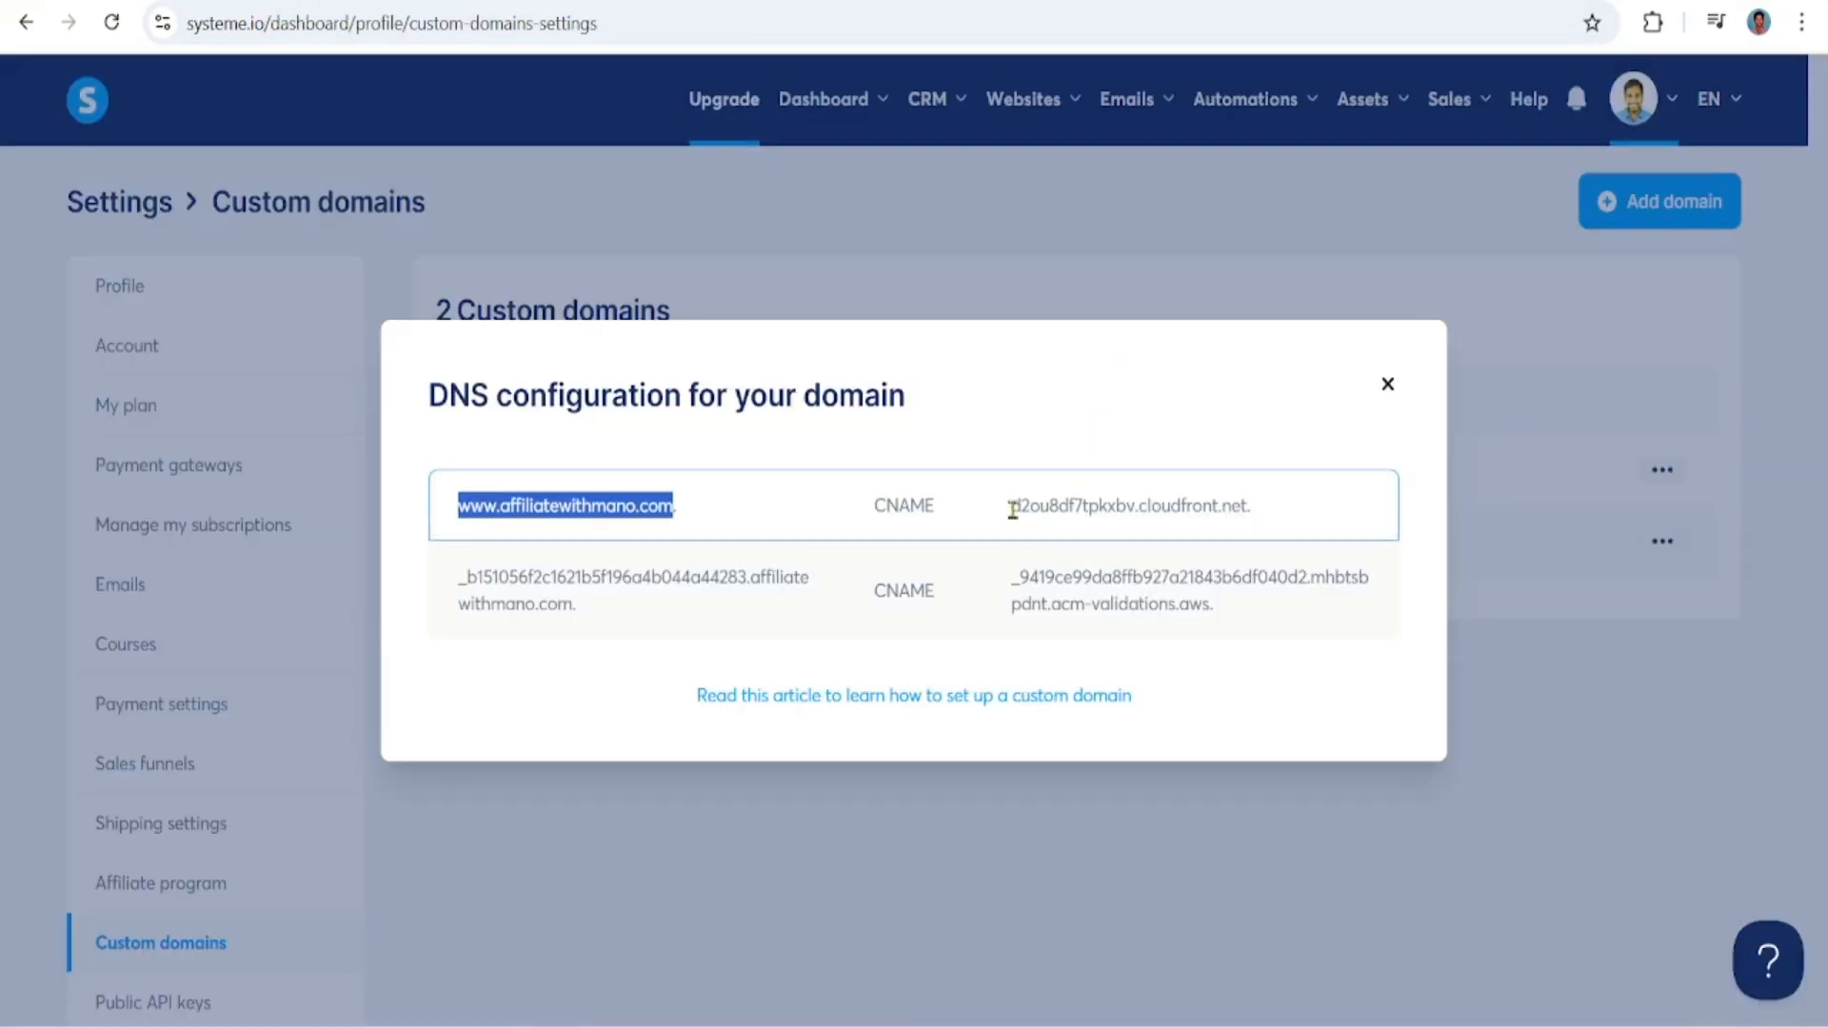
drag(1012, 510, 1255, 515)
key(ctrl+c)
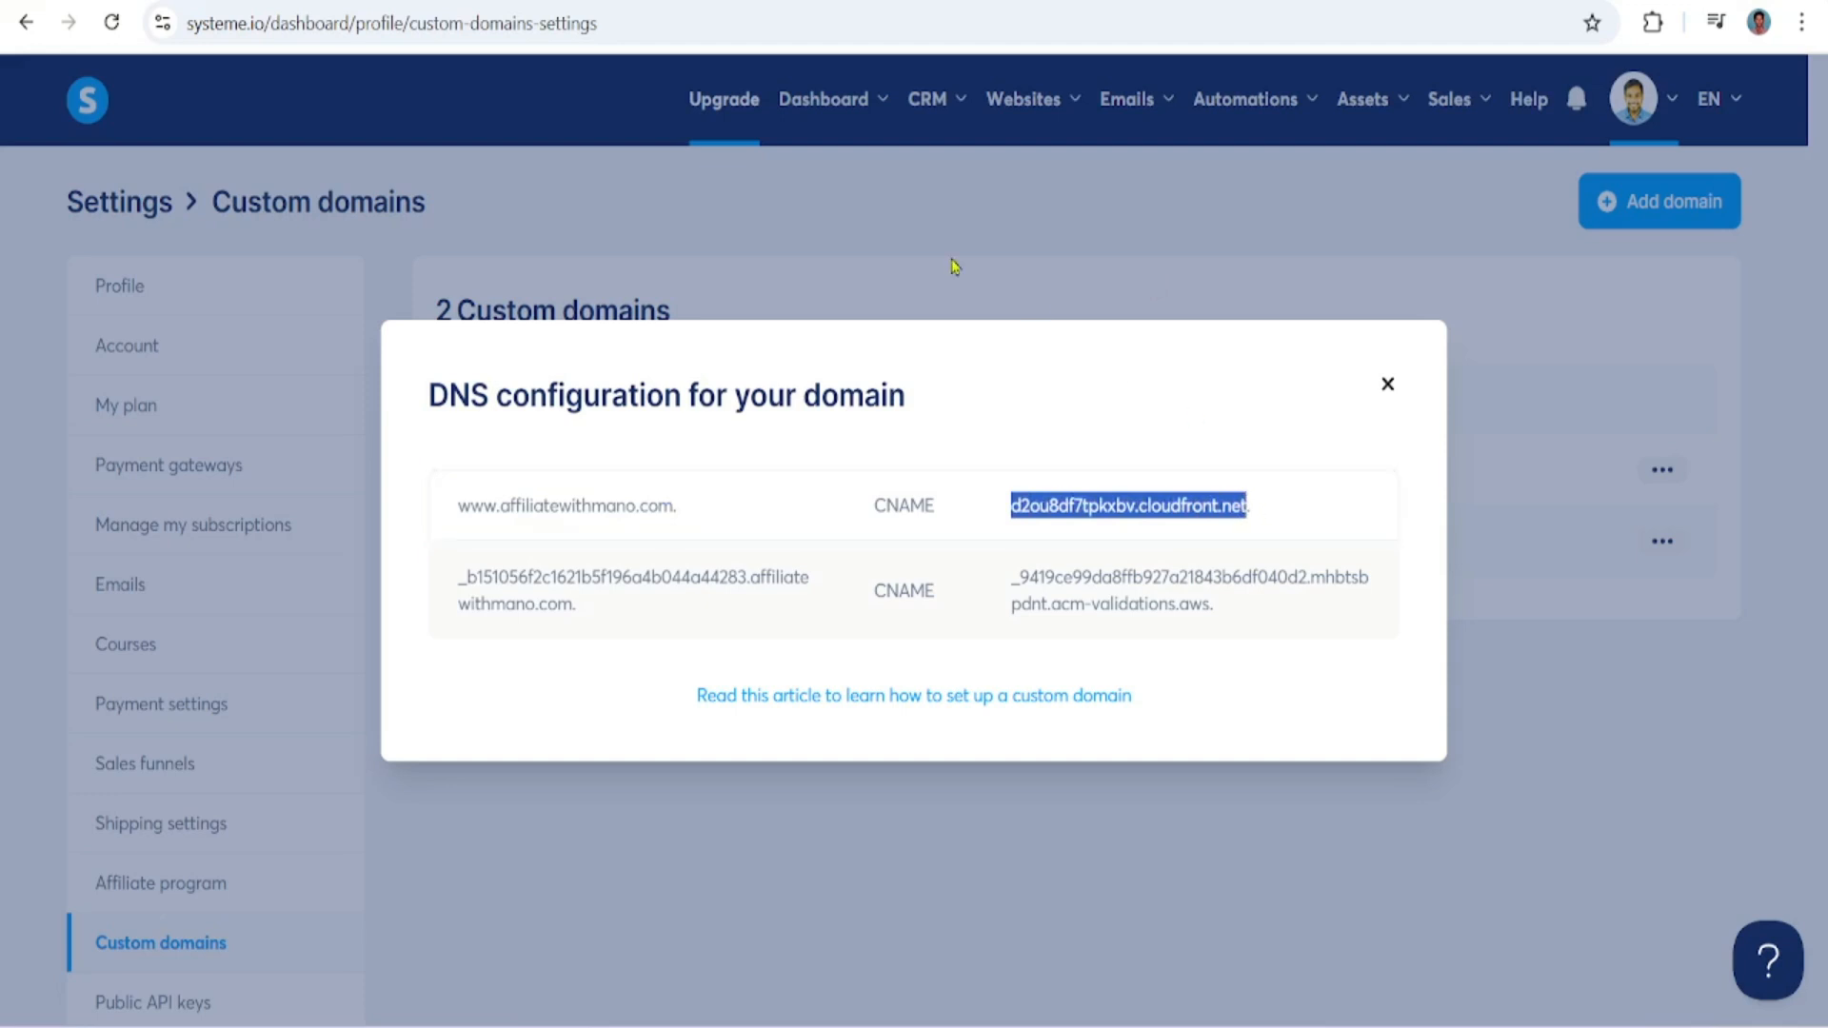
click(571, 1)
click(465, 831)
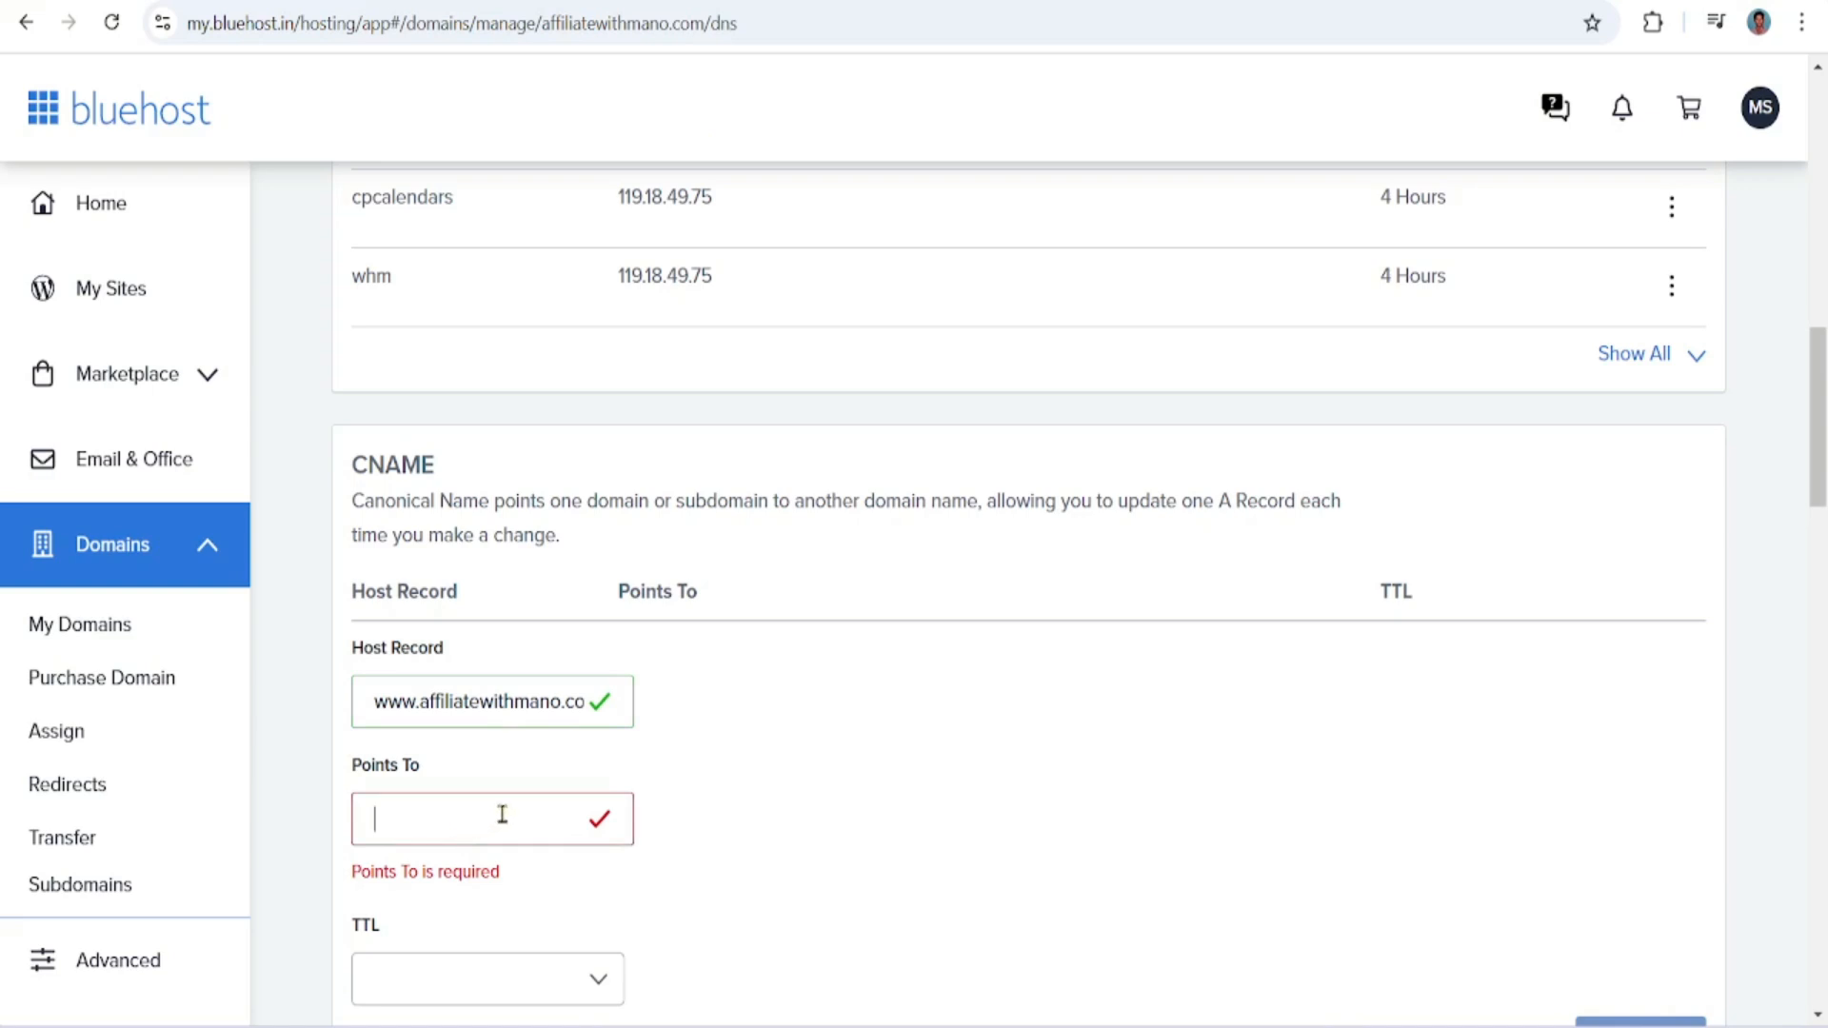
key(ctrl+v)
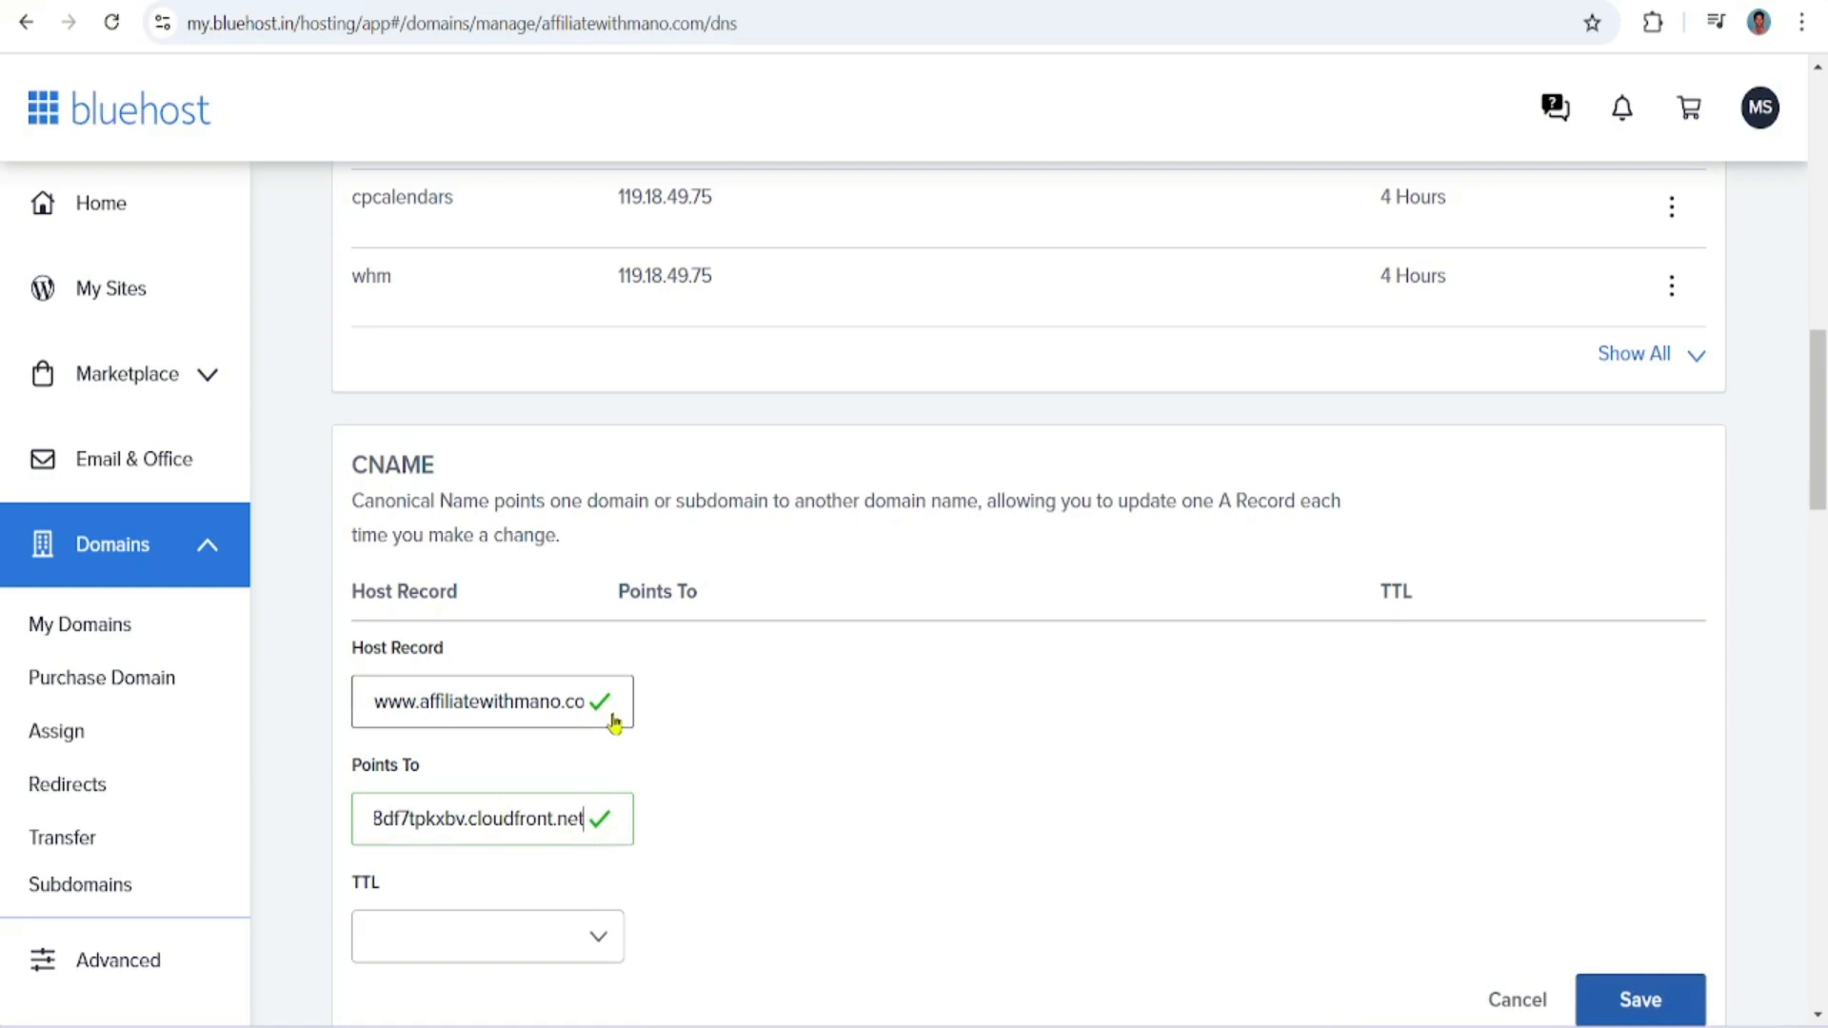
Set the new CNAME record's TTL to 4 Hours (min) and return to systeme.io's DNS configuration
click(592, 941)
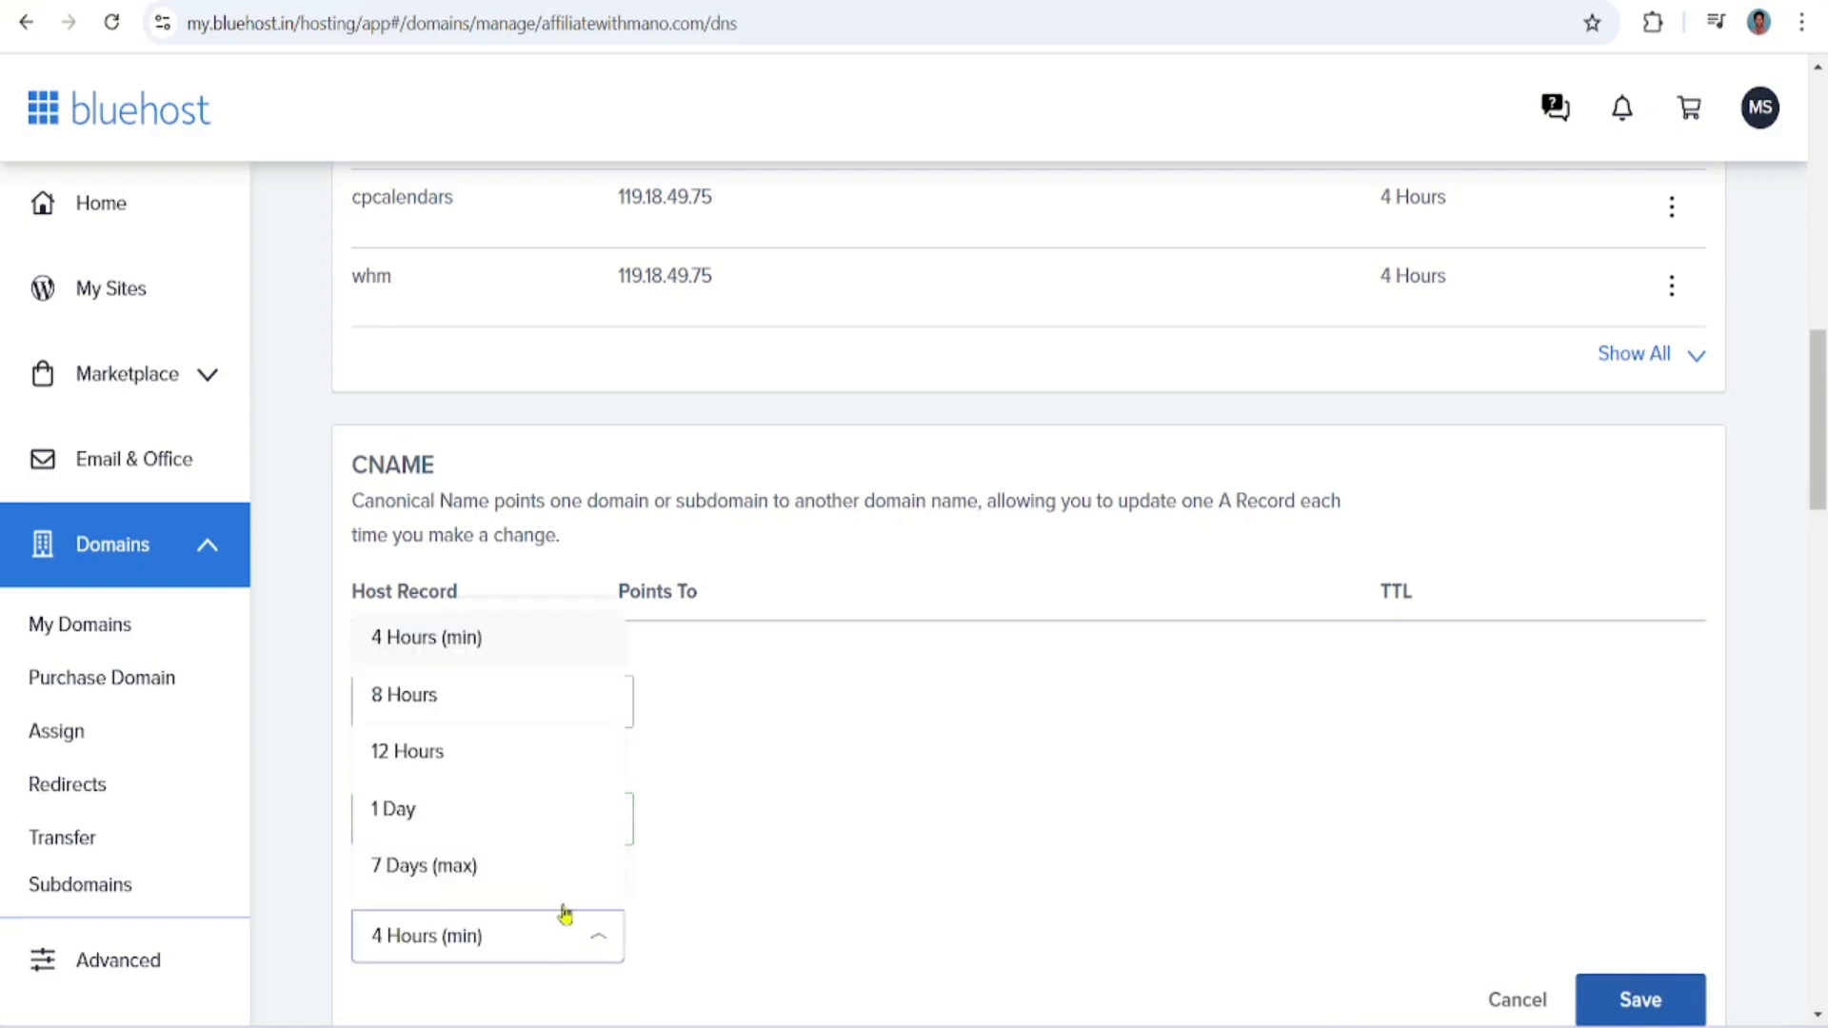
click(501, 657)
drag(1818, 491, 1818, 410)
click(362, 2)
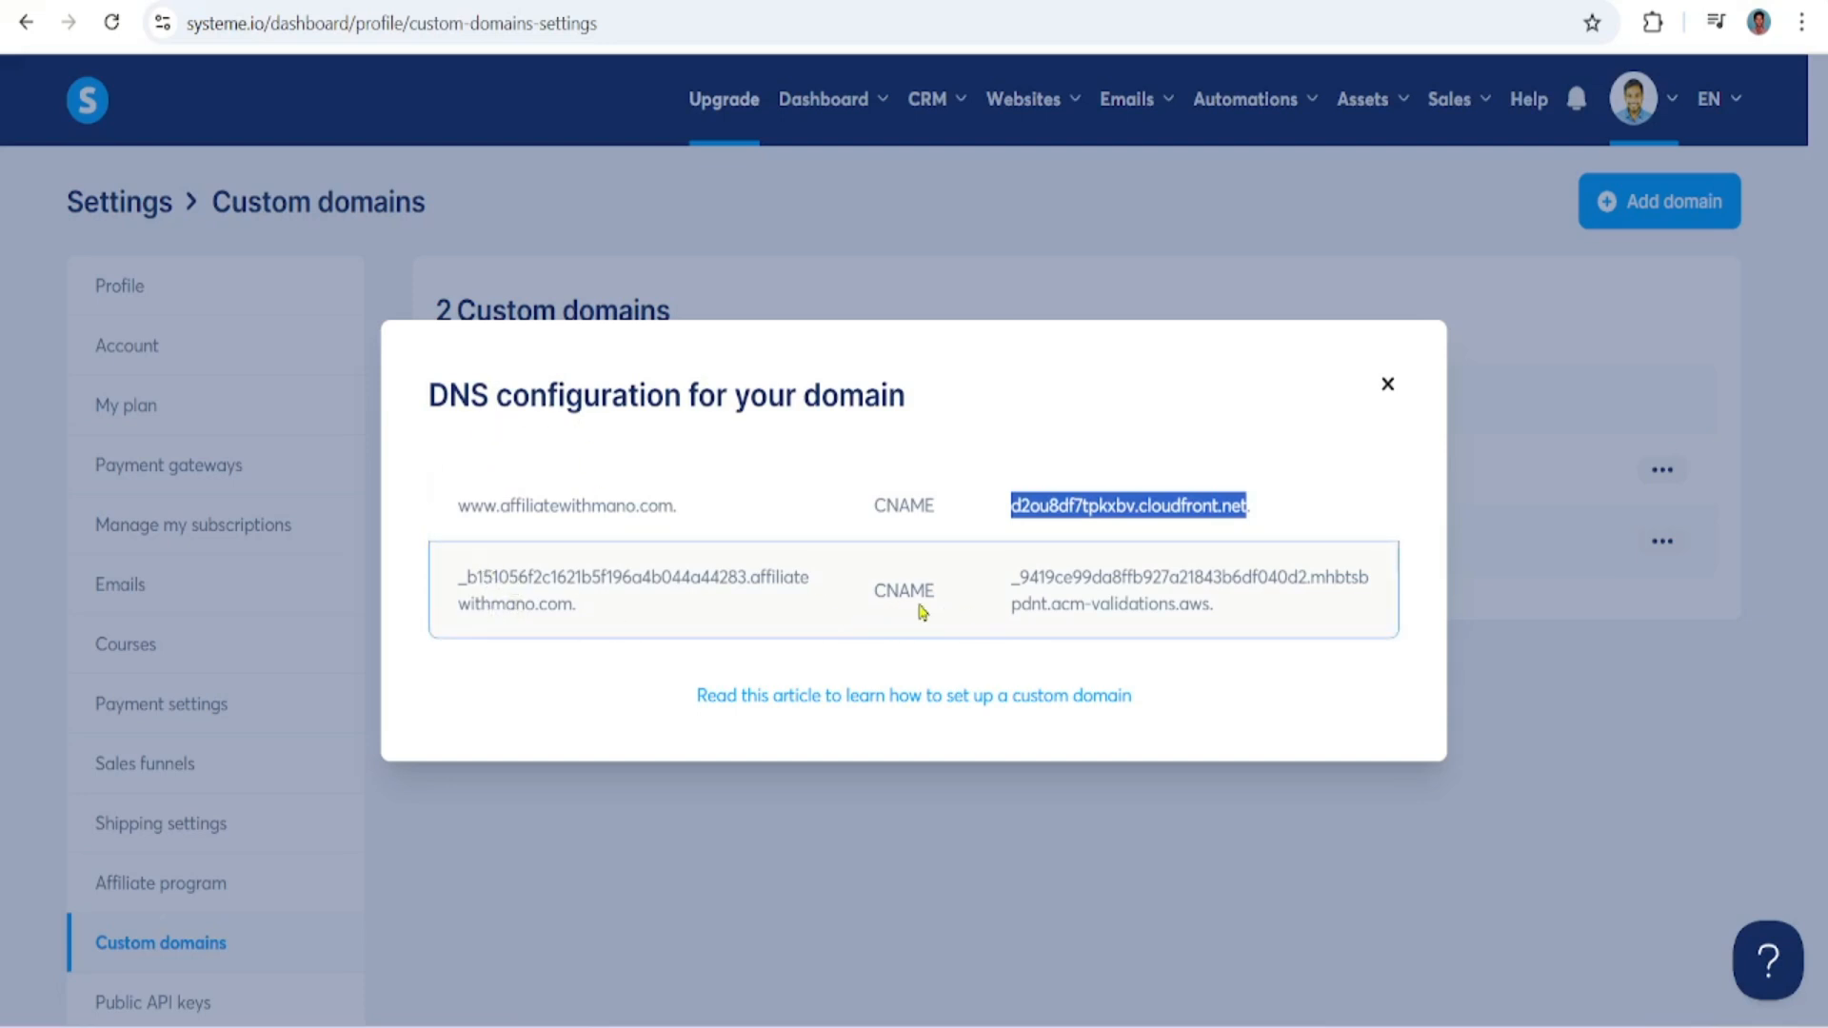
Copy _b151056f2c1621b5f196a4b044a44283 from systeme.io's second CNAME entry and enter it as the host record in Bluehost's CNAME form
drag(460, 583, 734, 581)
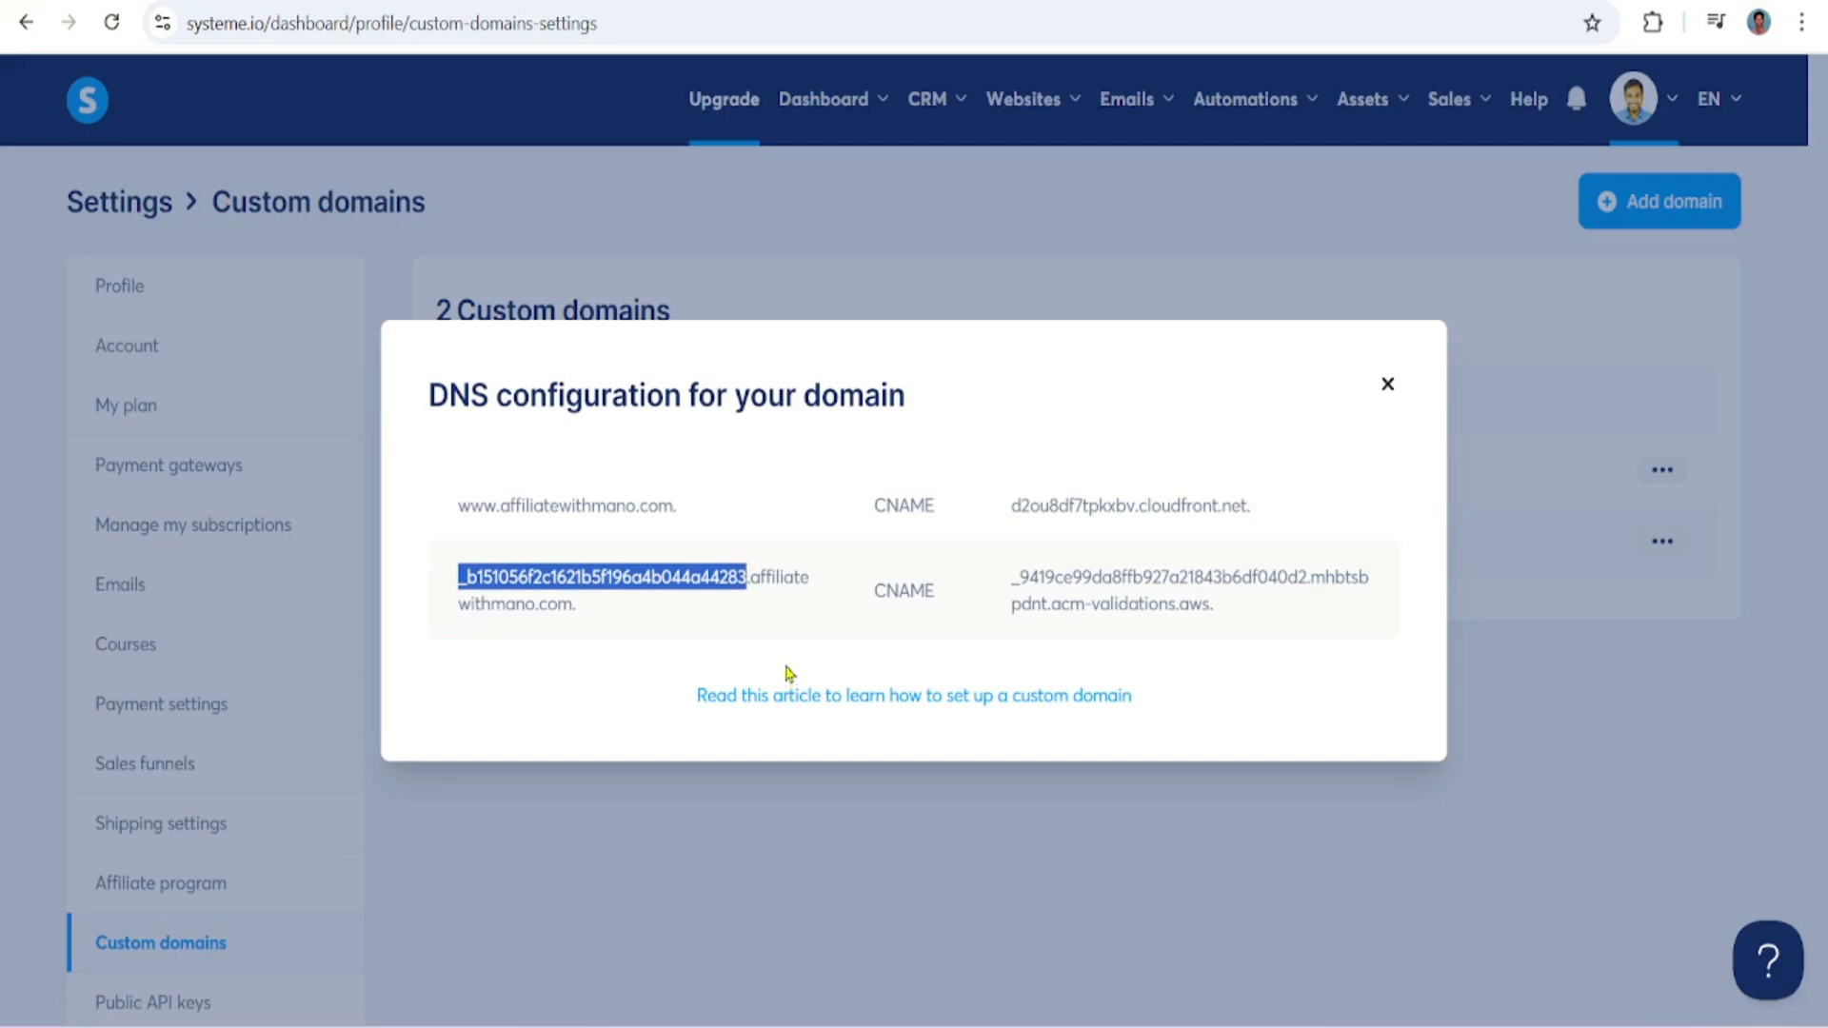
click(723, 1)
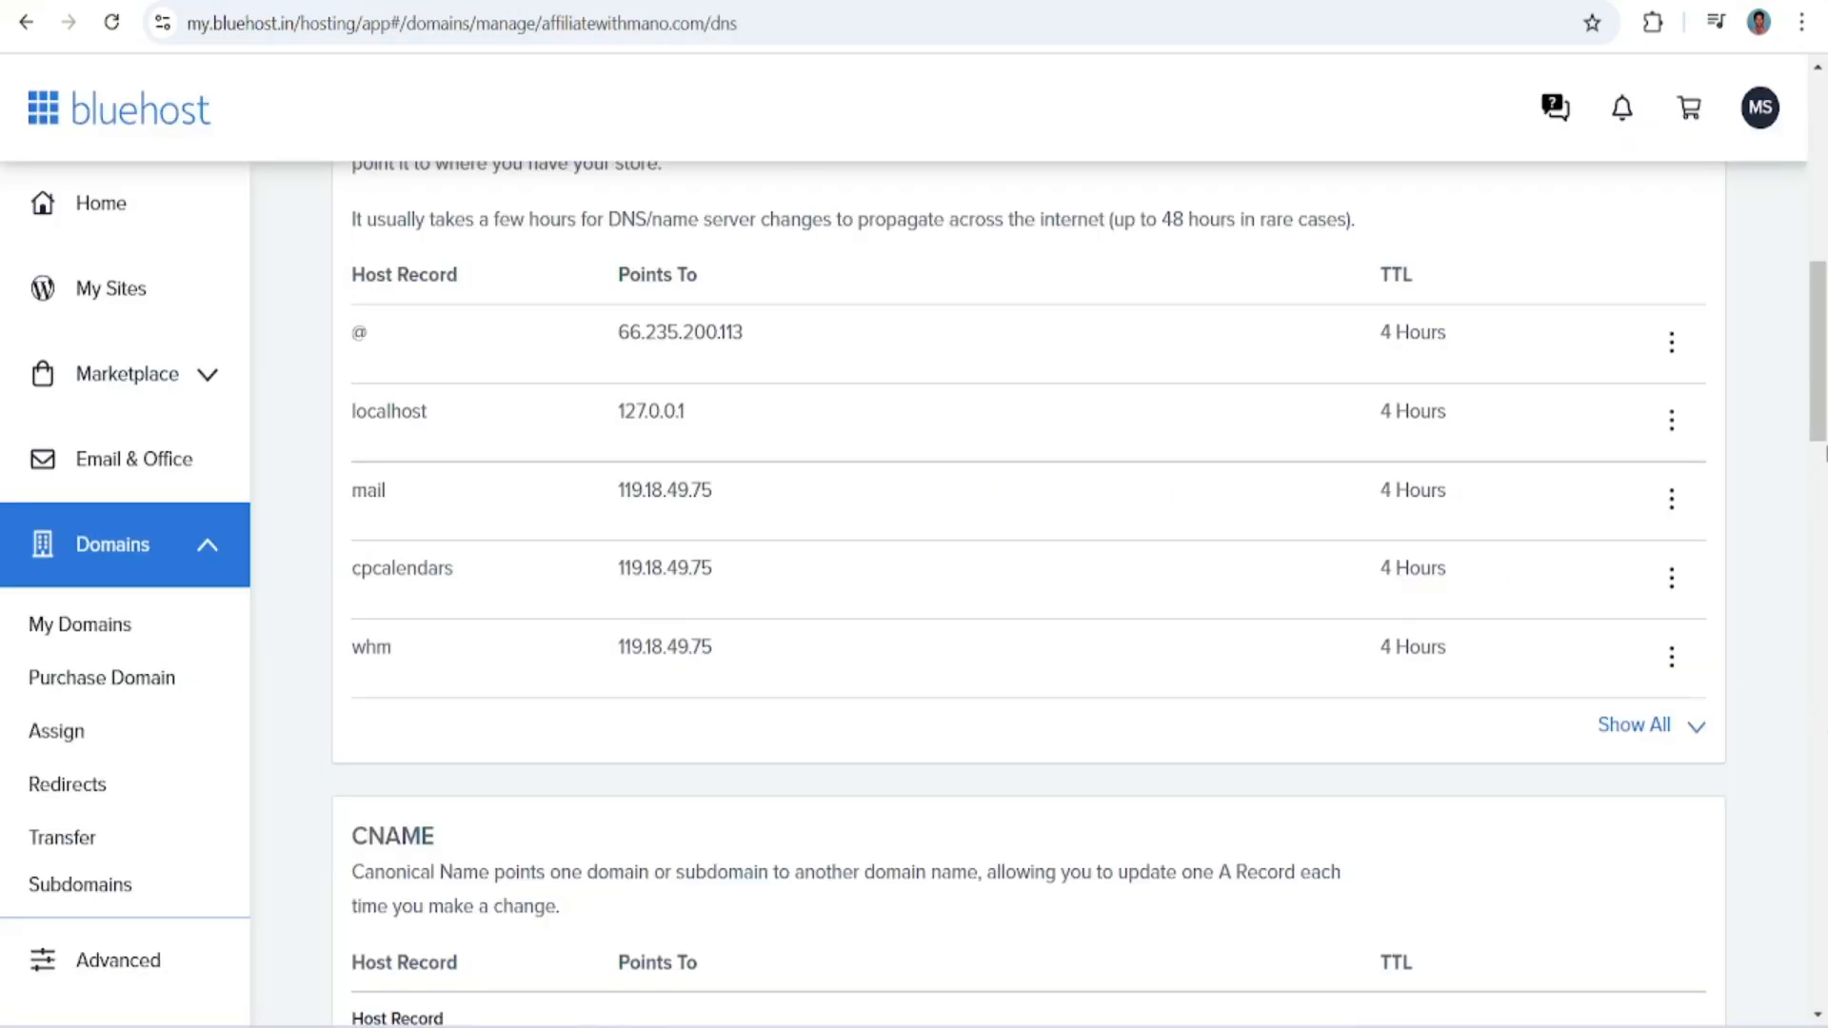
scroll(1823, 455, down, 5)
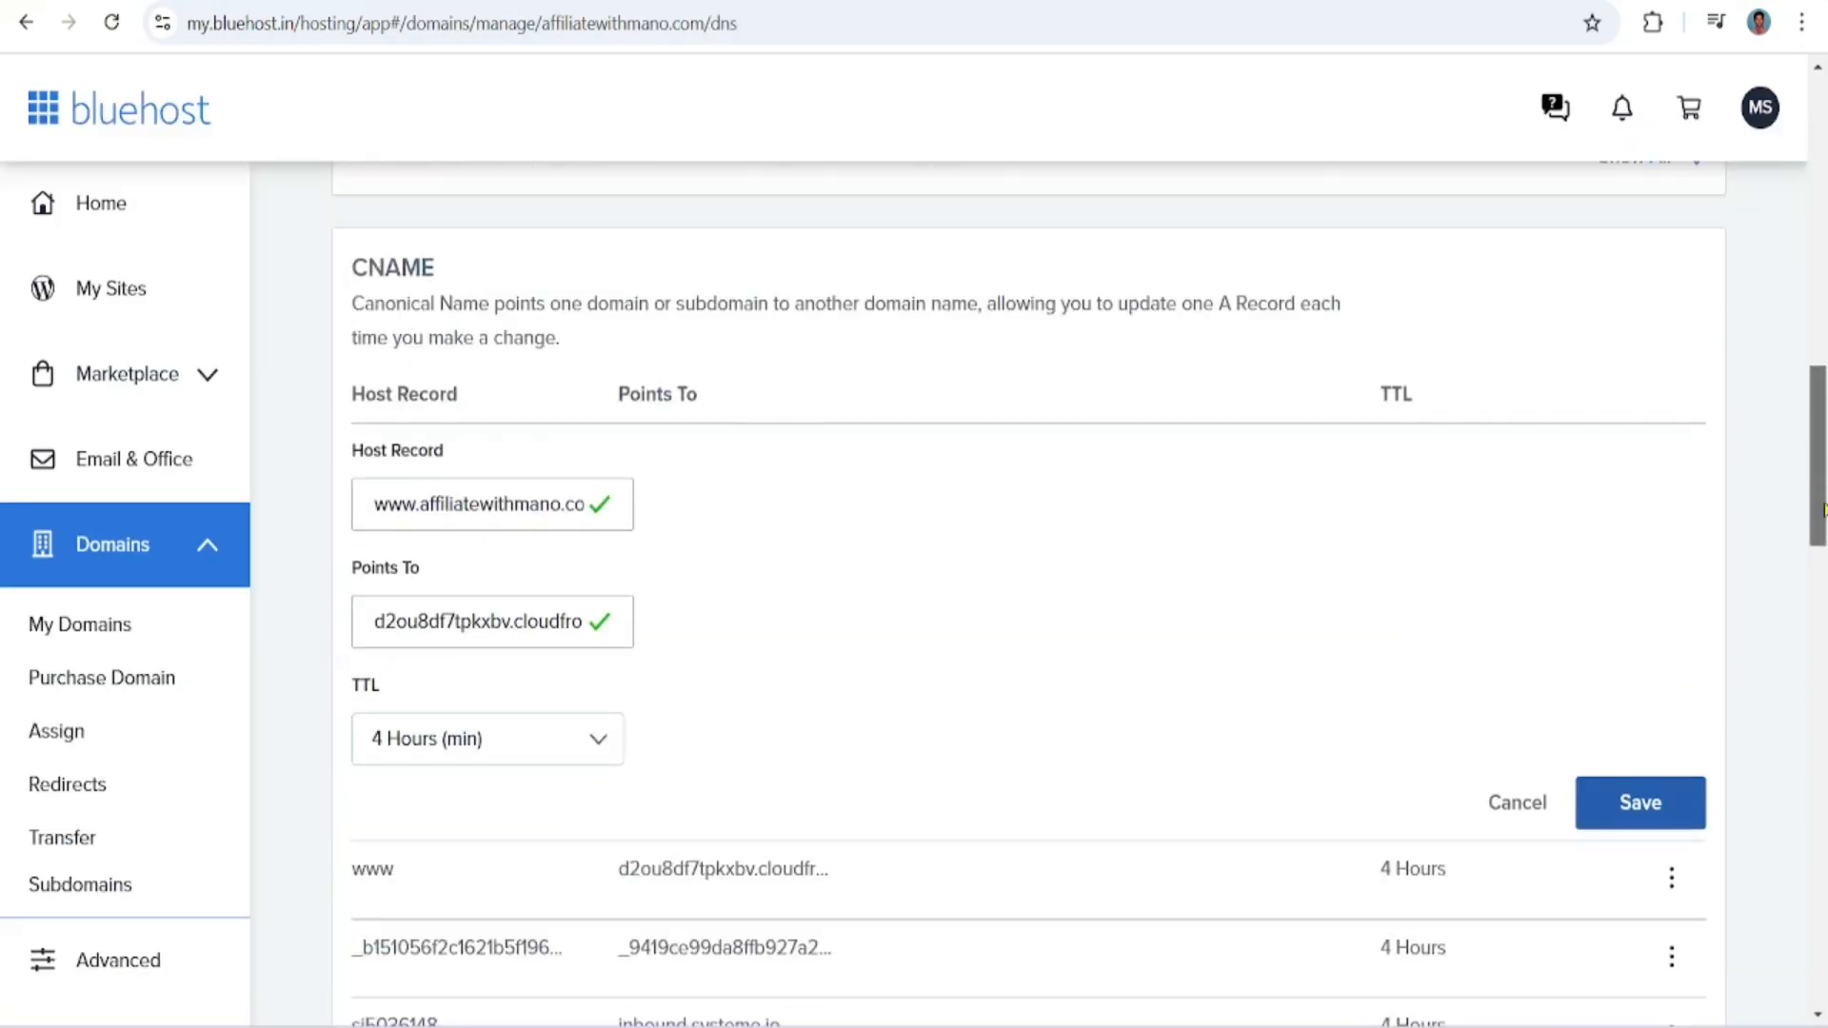
triple_click(483, 513)
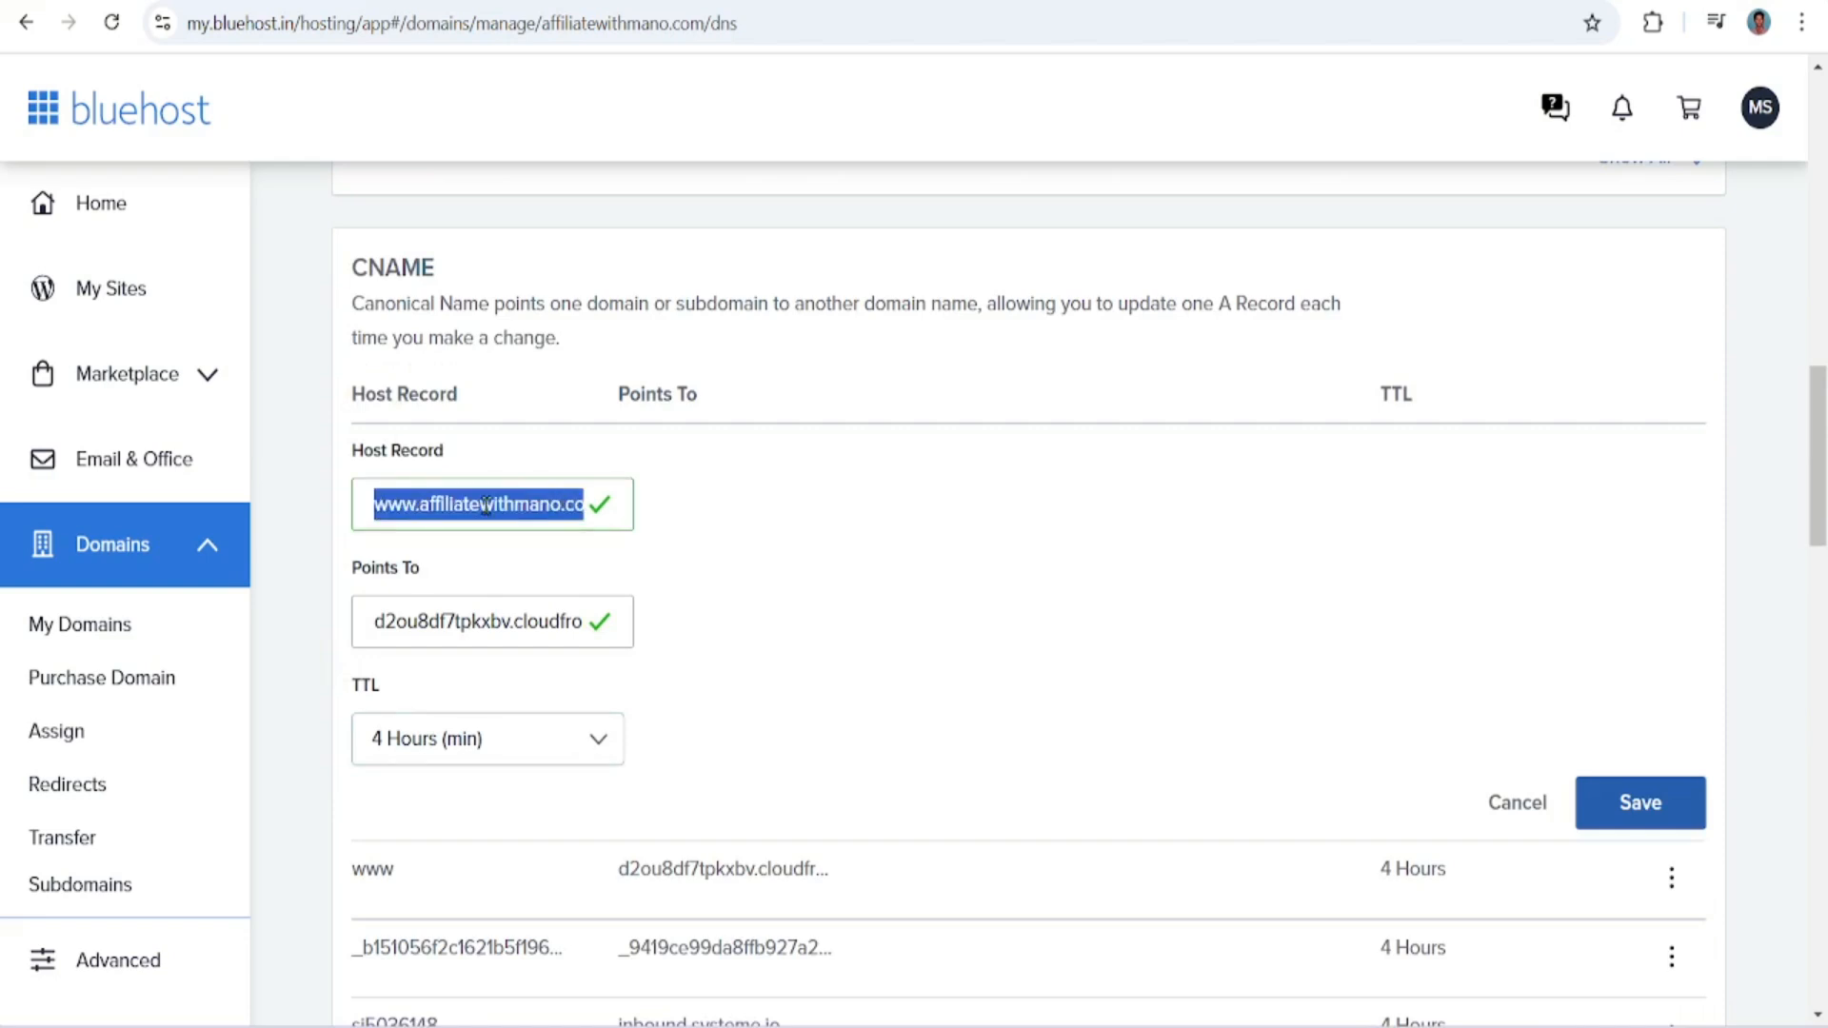
key(ctrl+v)
Enter systeme.io's second CNAME target, _9419ce99da8ffb927a21843b6df040d2.mhbtsbpdnt.acm-validations.aws, as Bluehost's Points To value and set the TTL to 4 Hours (min)
key(ctrl+Tab)
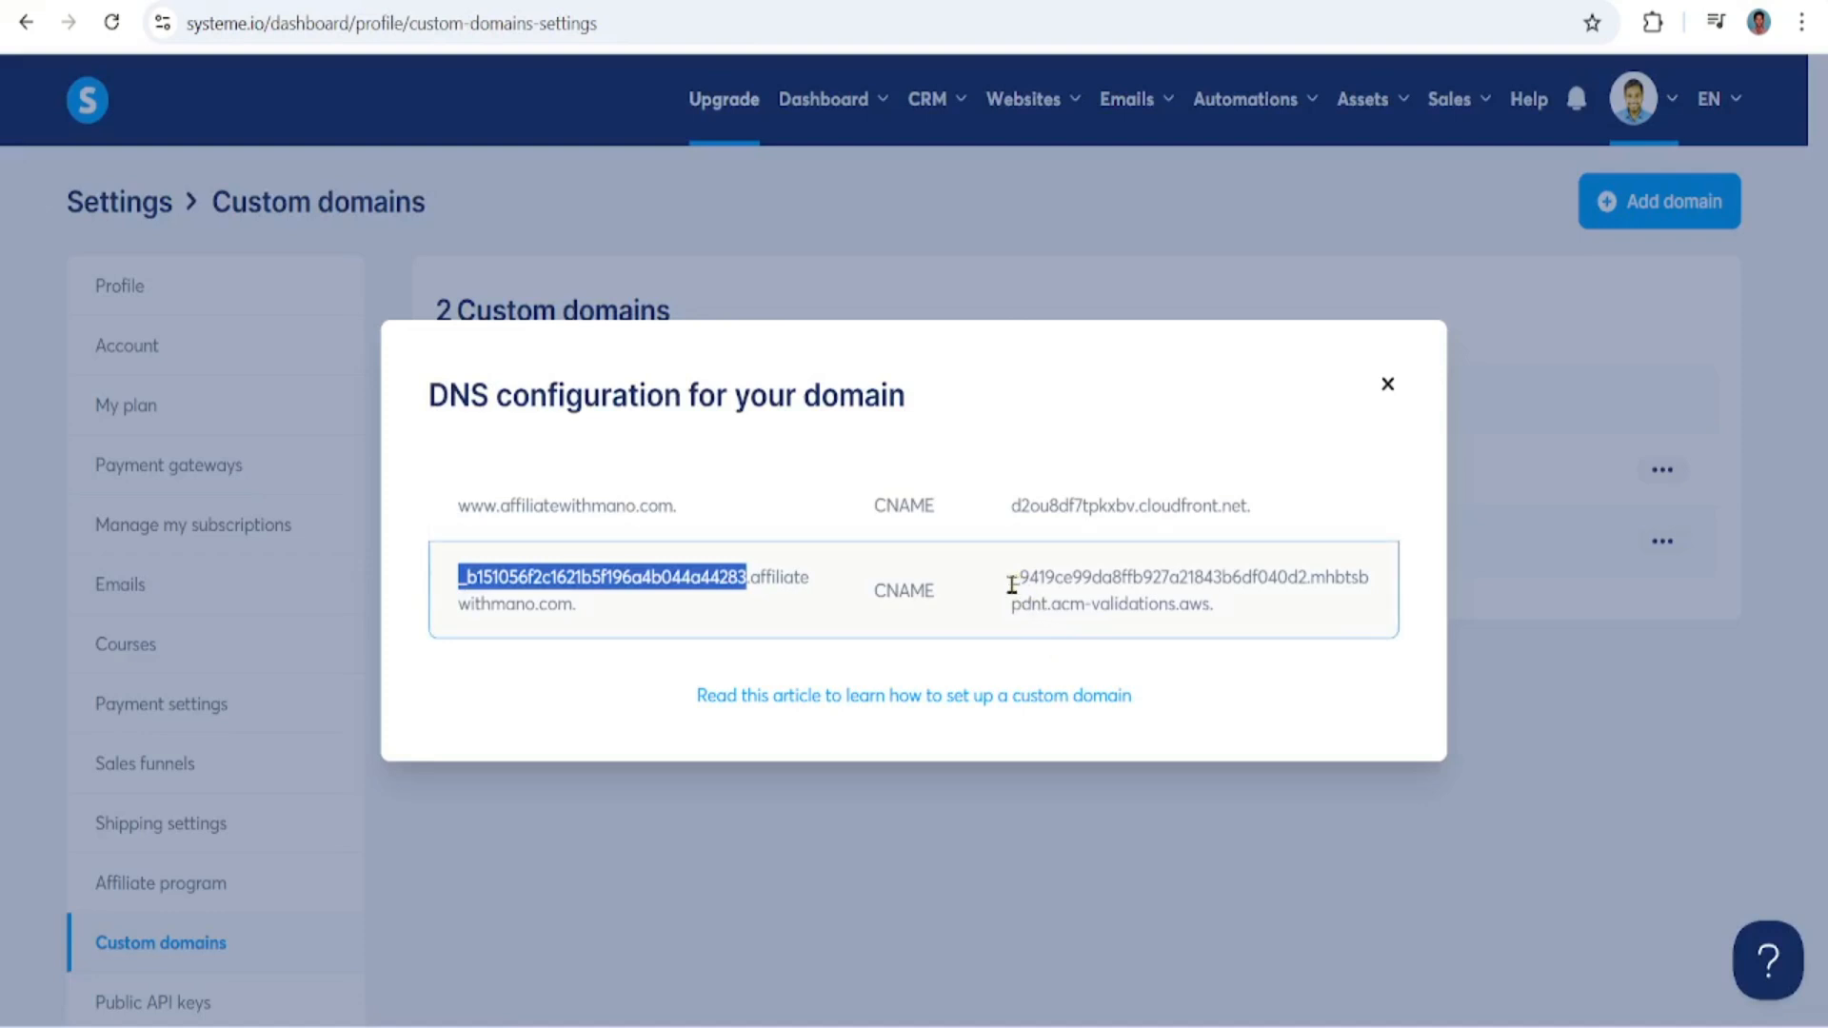
drag(1012, 585, 1205, 609)
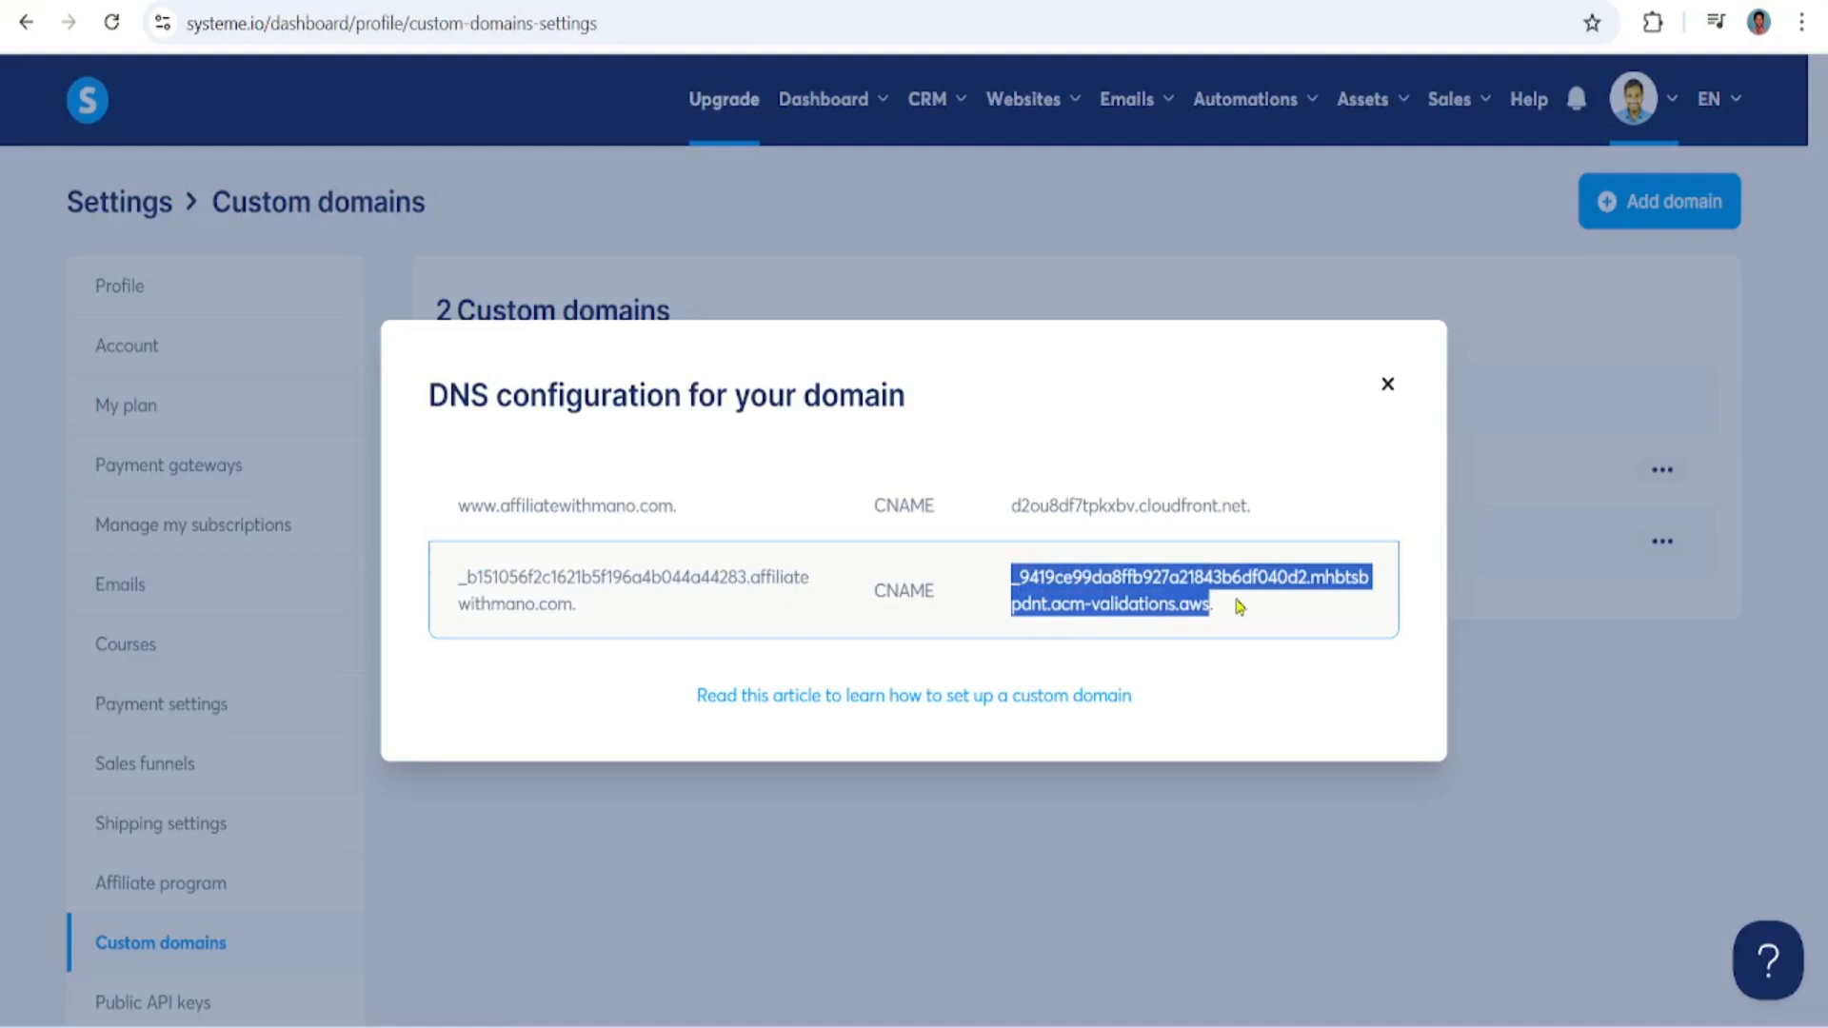
key(ctrl+c)
key(ctrl+Tab)
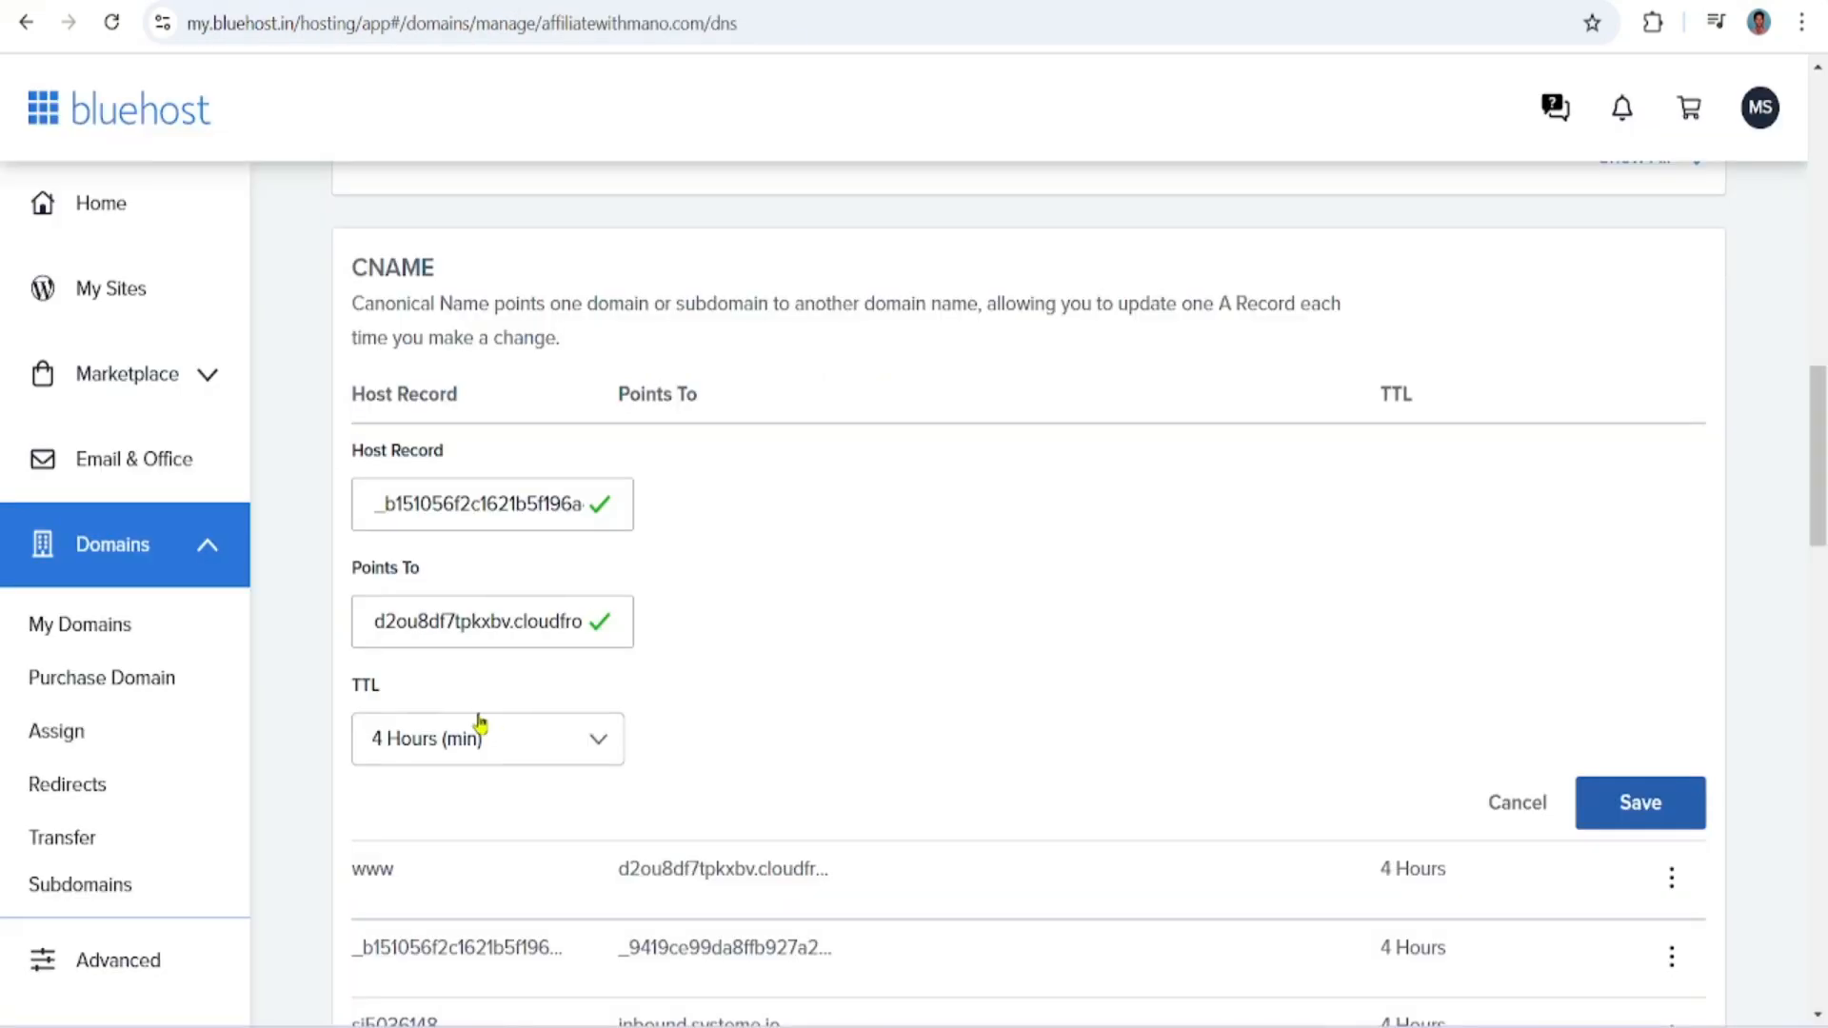
triple_click(532, 619)
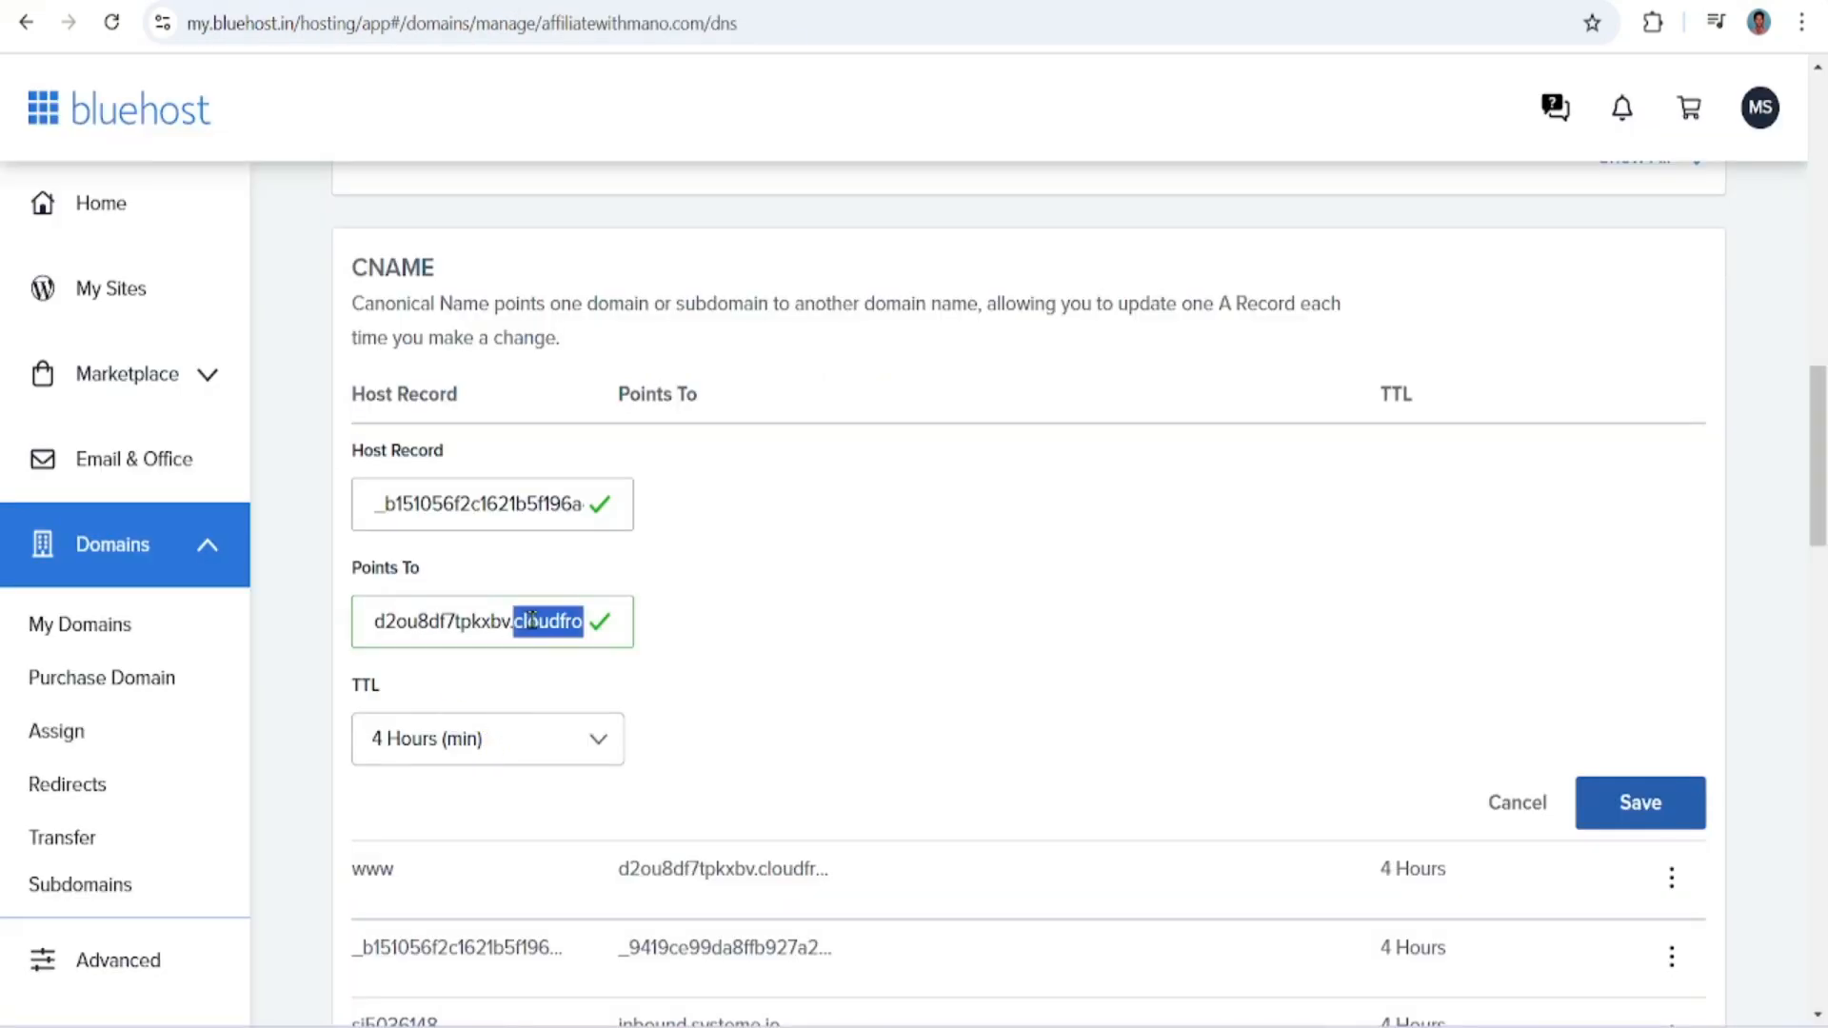
key(ctrl+v)
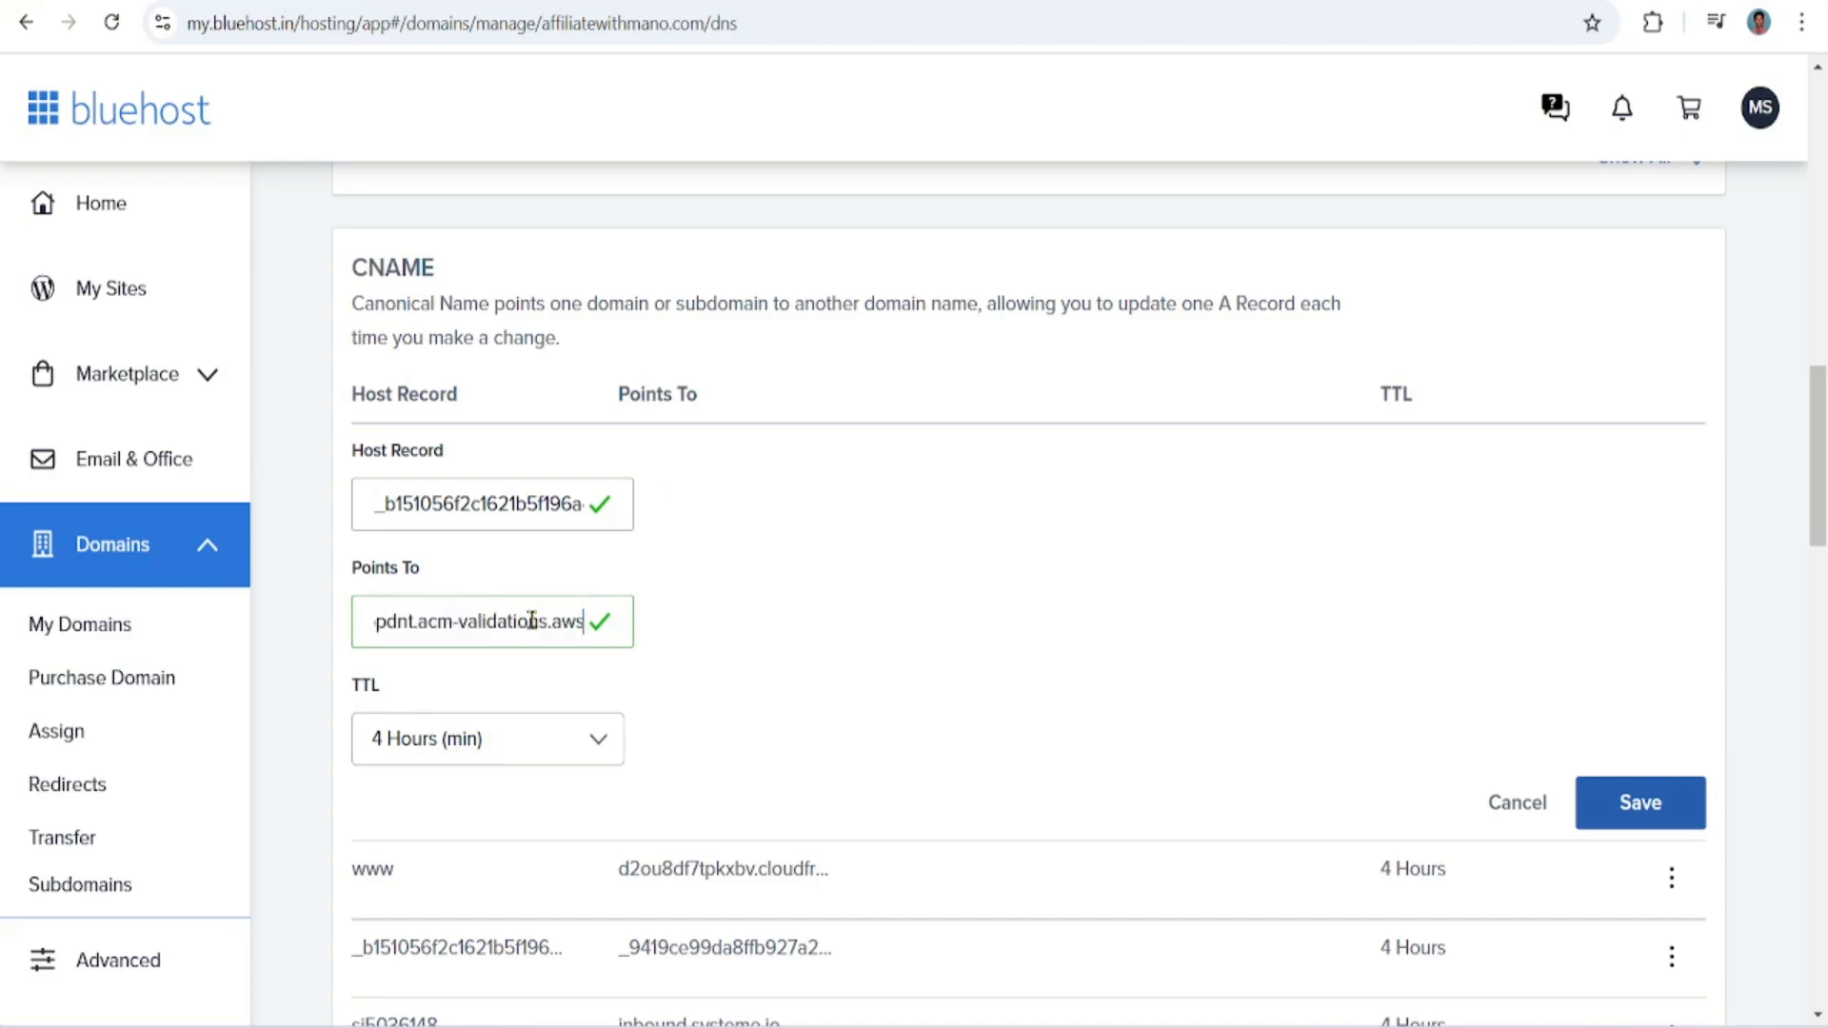
click(750, 627)
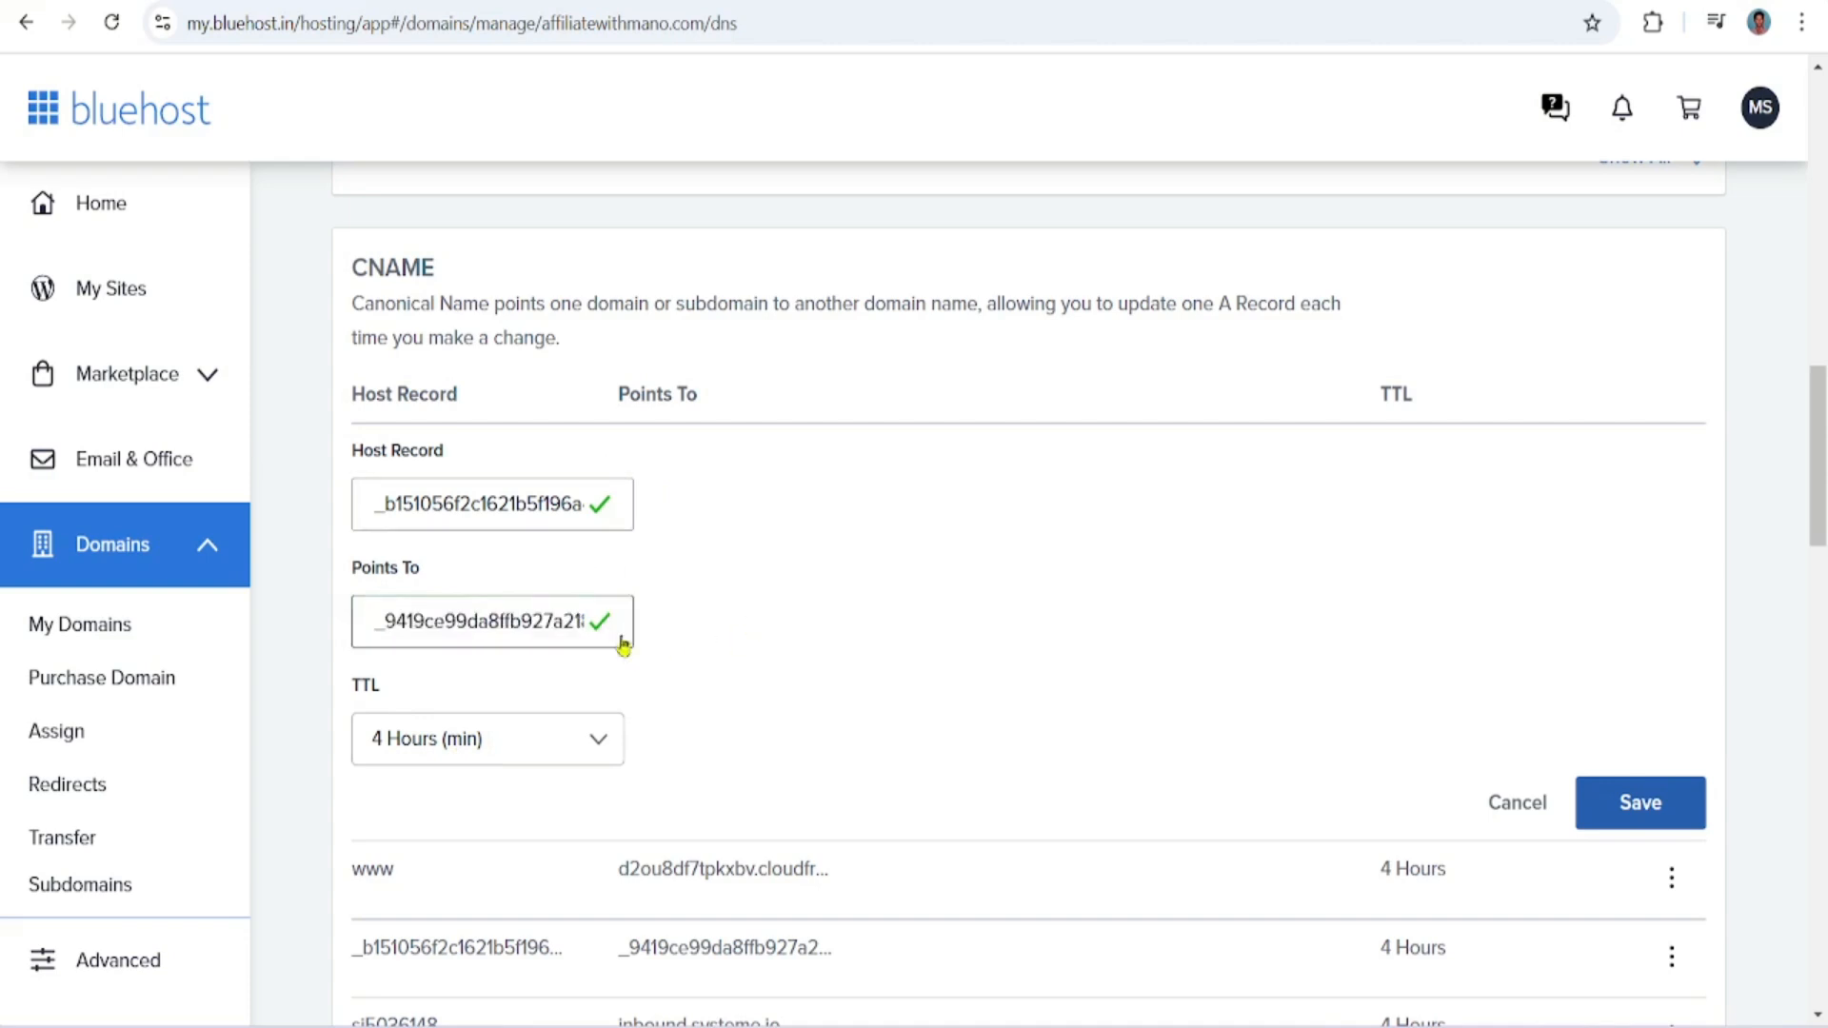
click(600, 757)
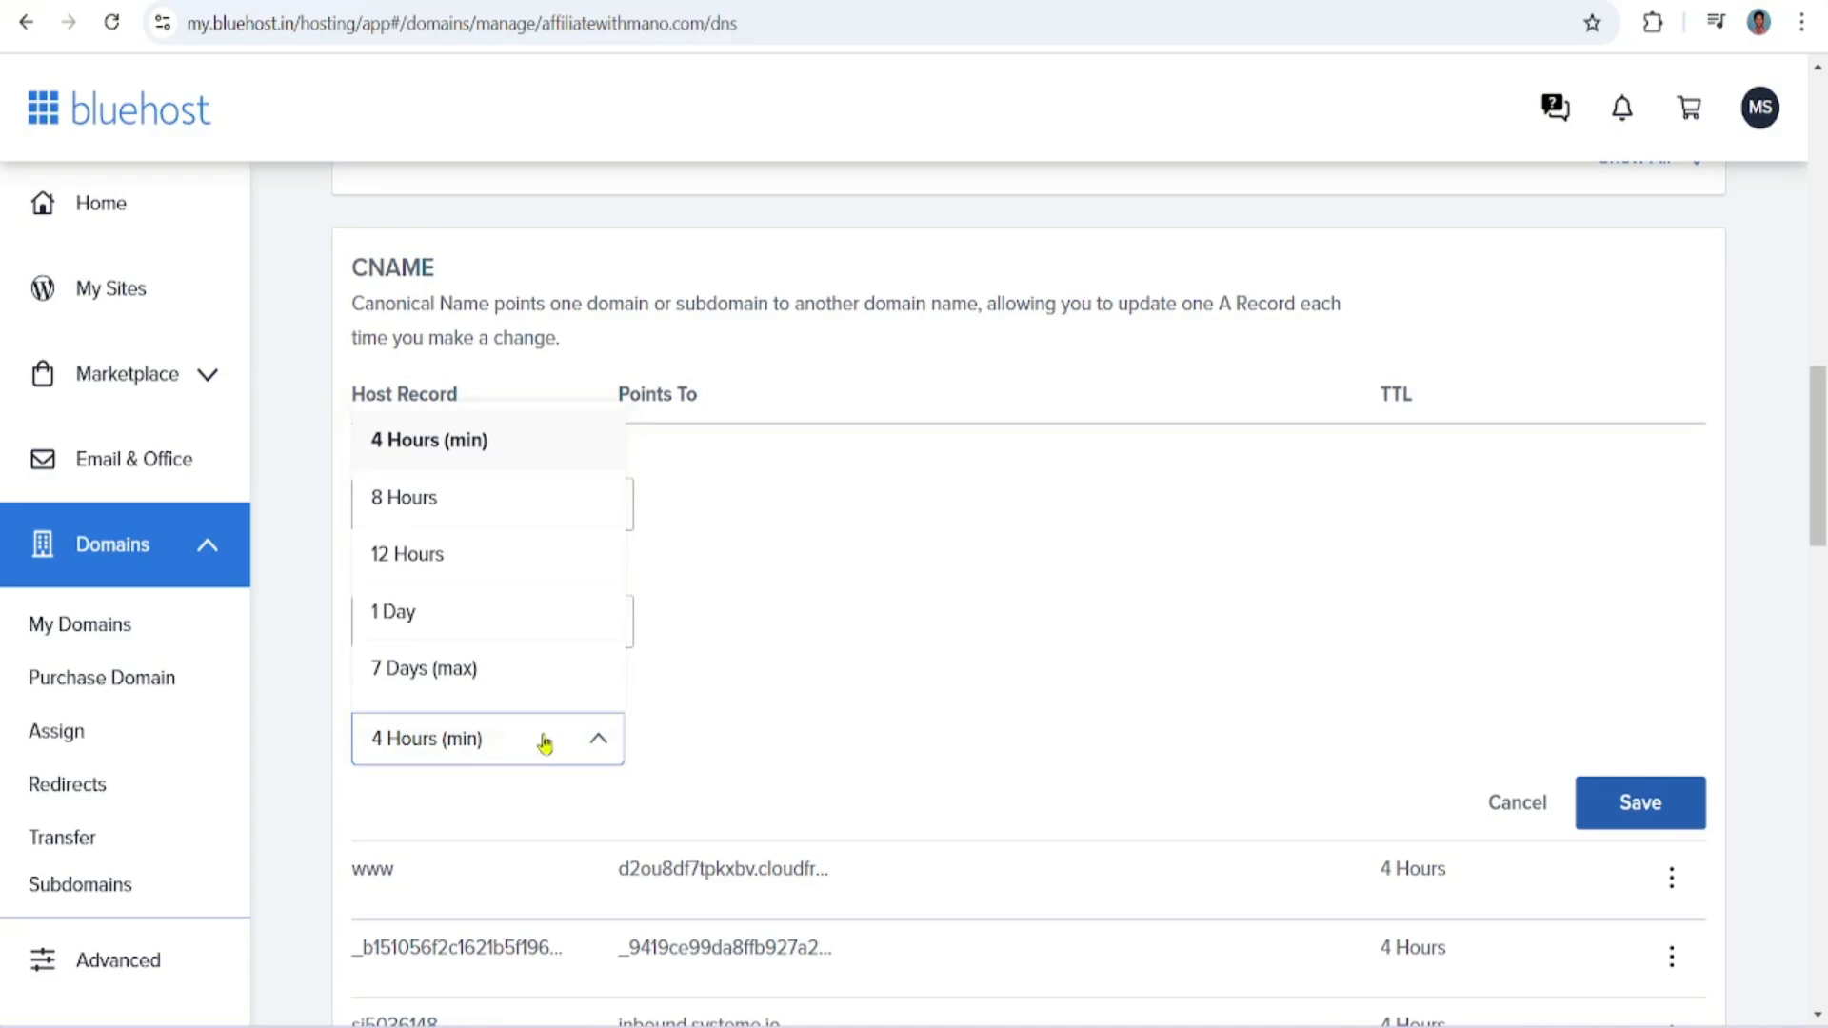
click(486, 444)
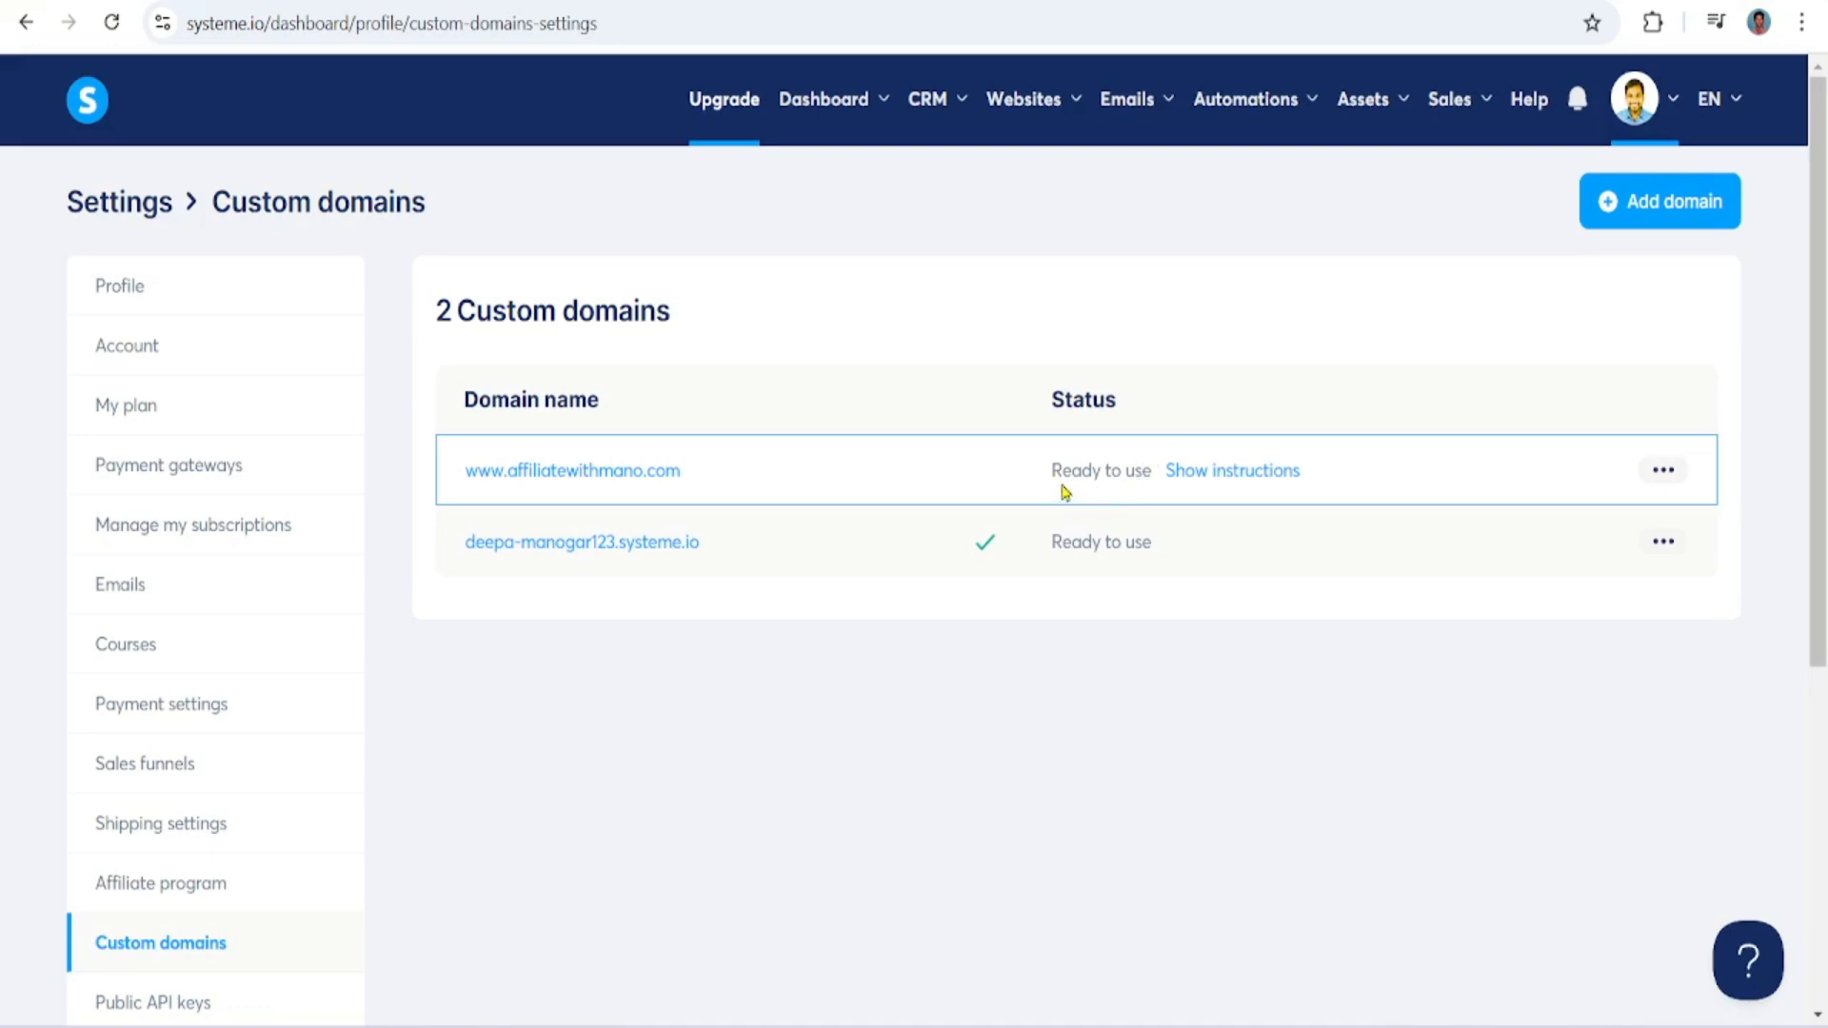
click(1664, 470)
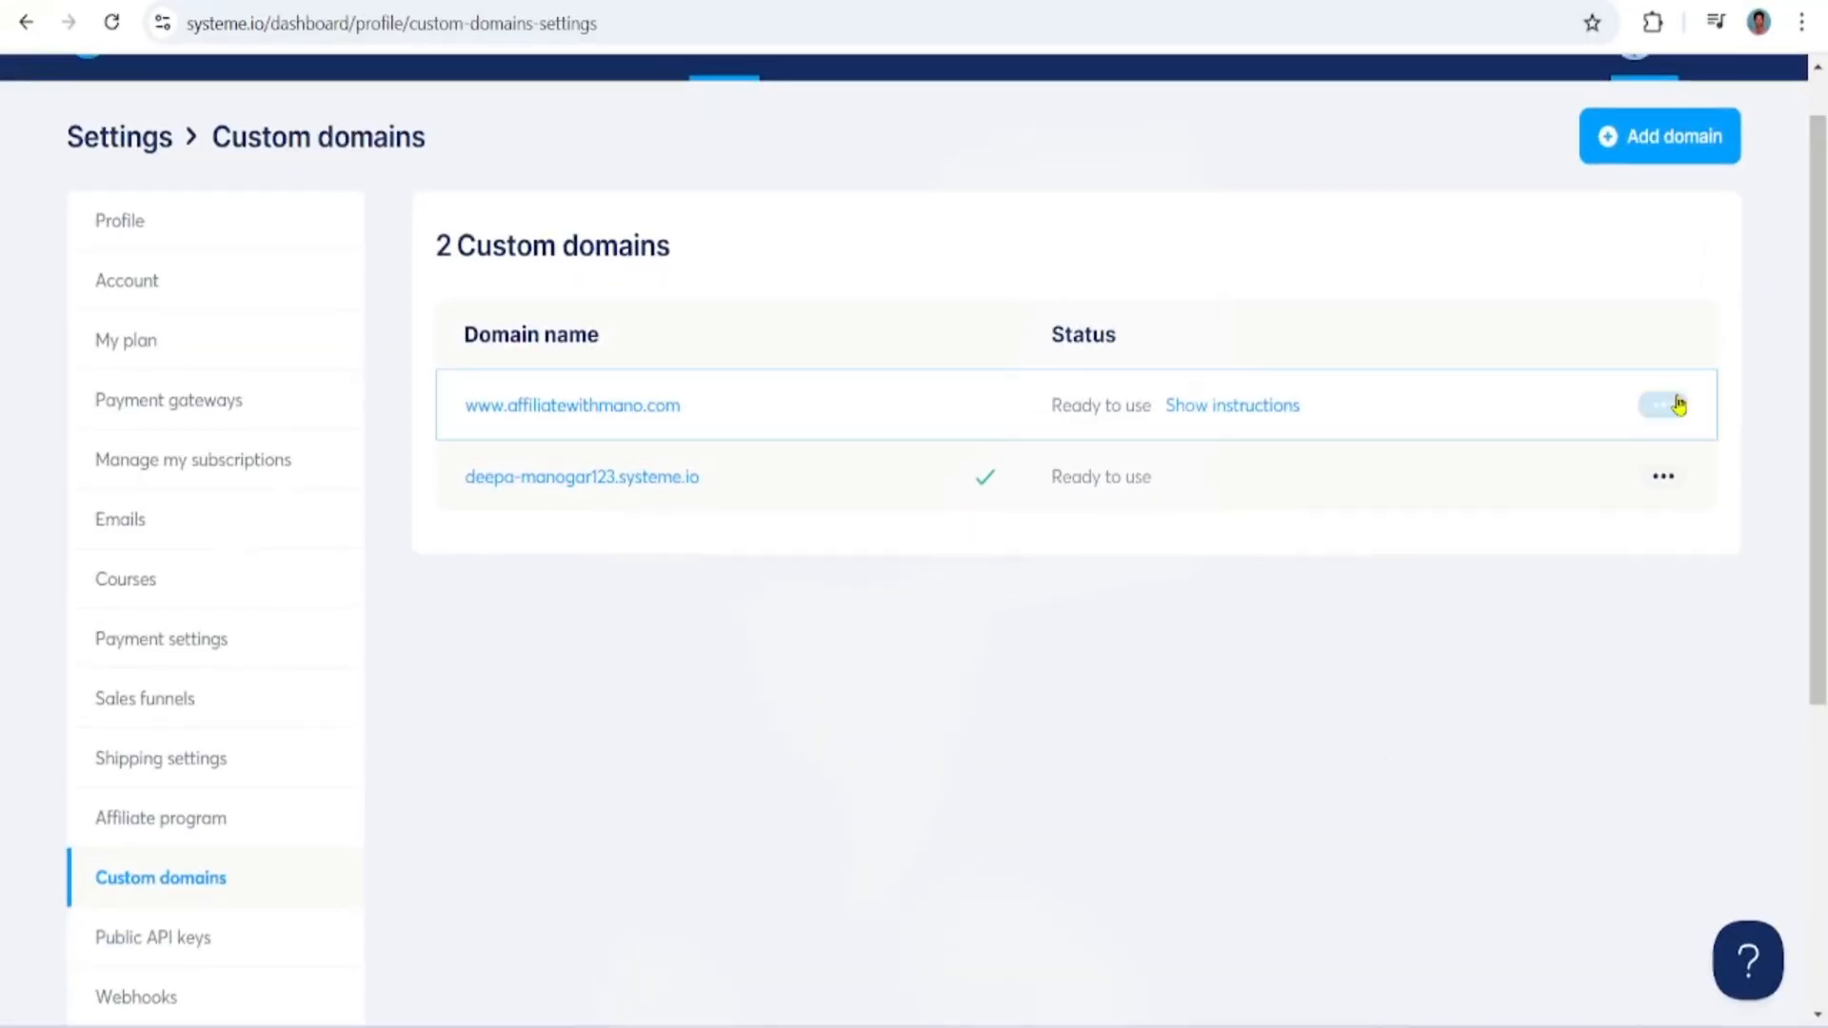
click(1664, 404)
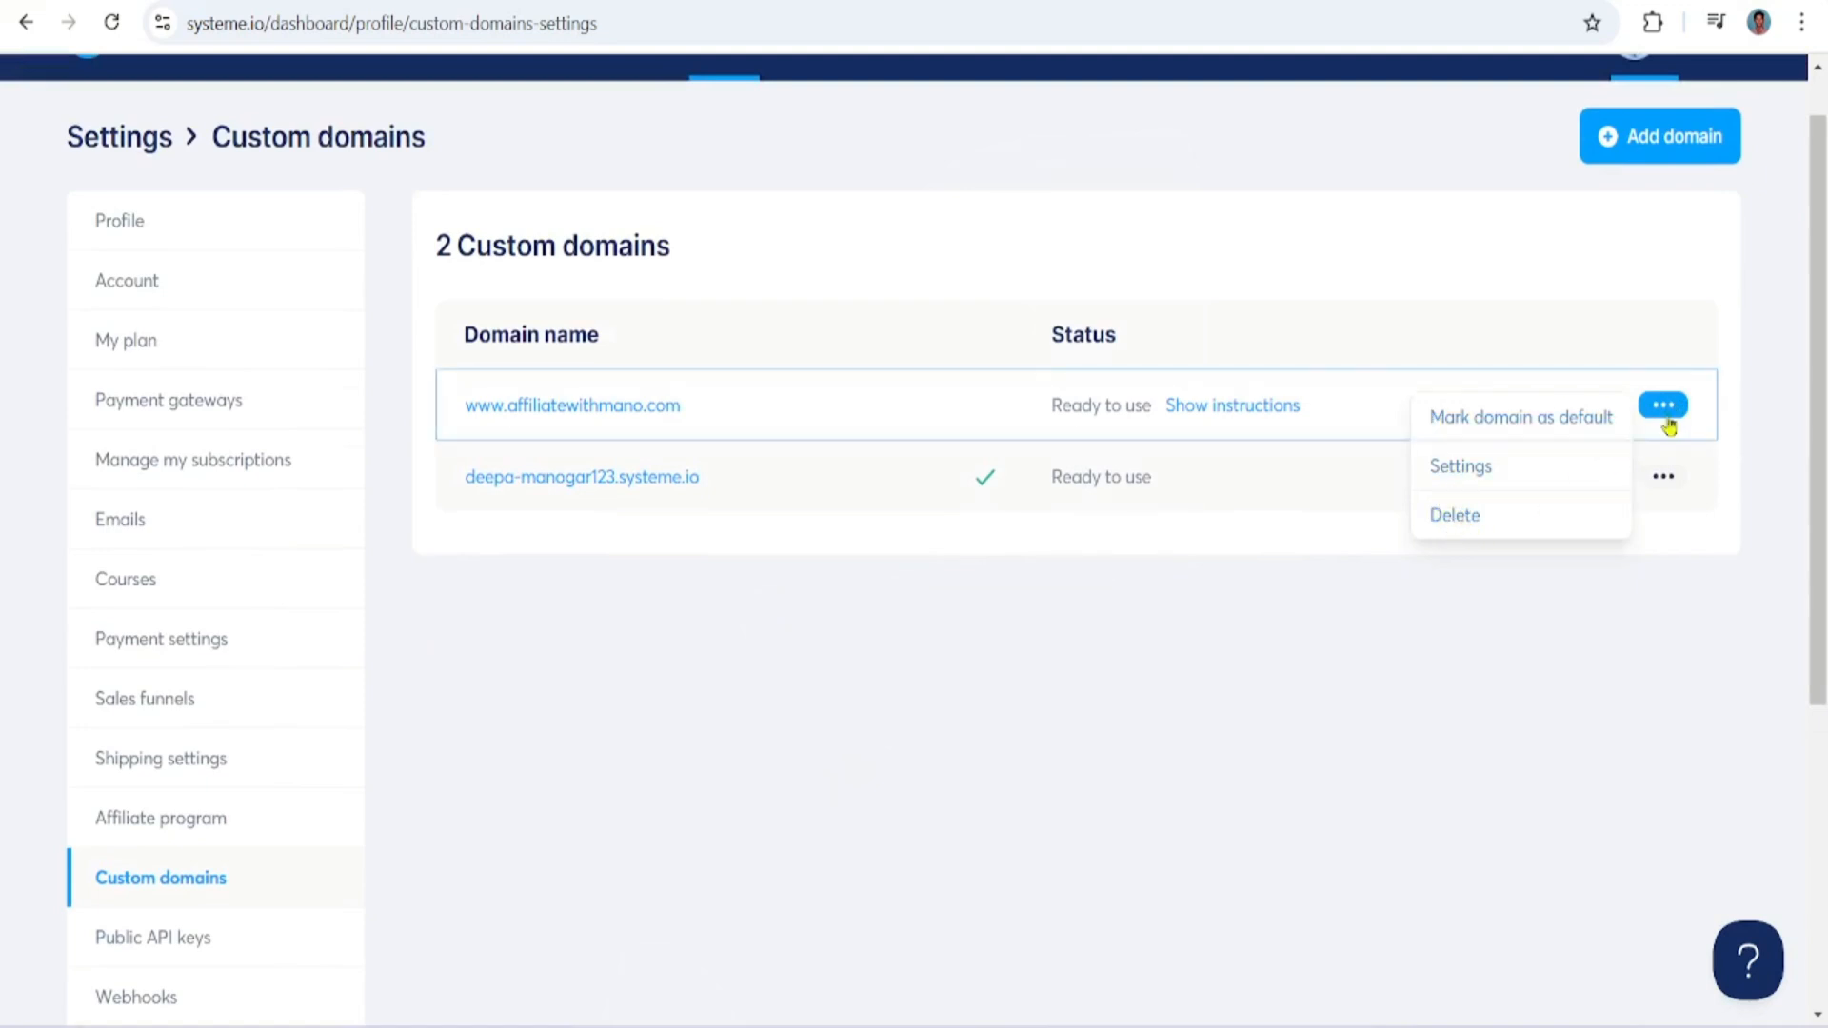
click(1152, 429)
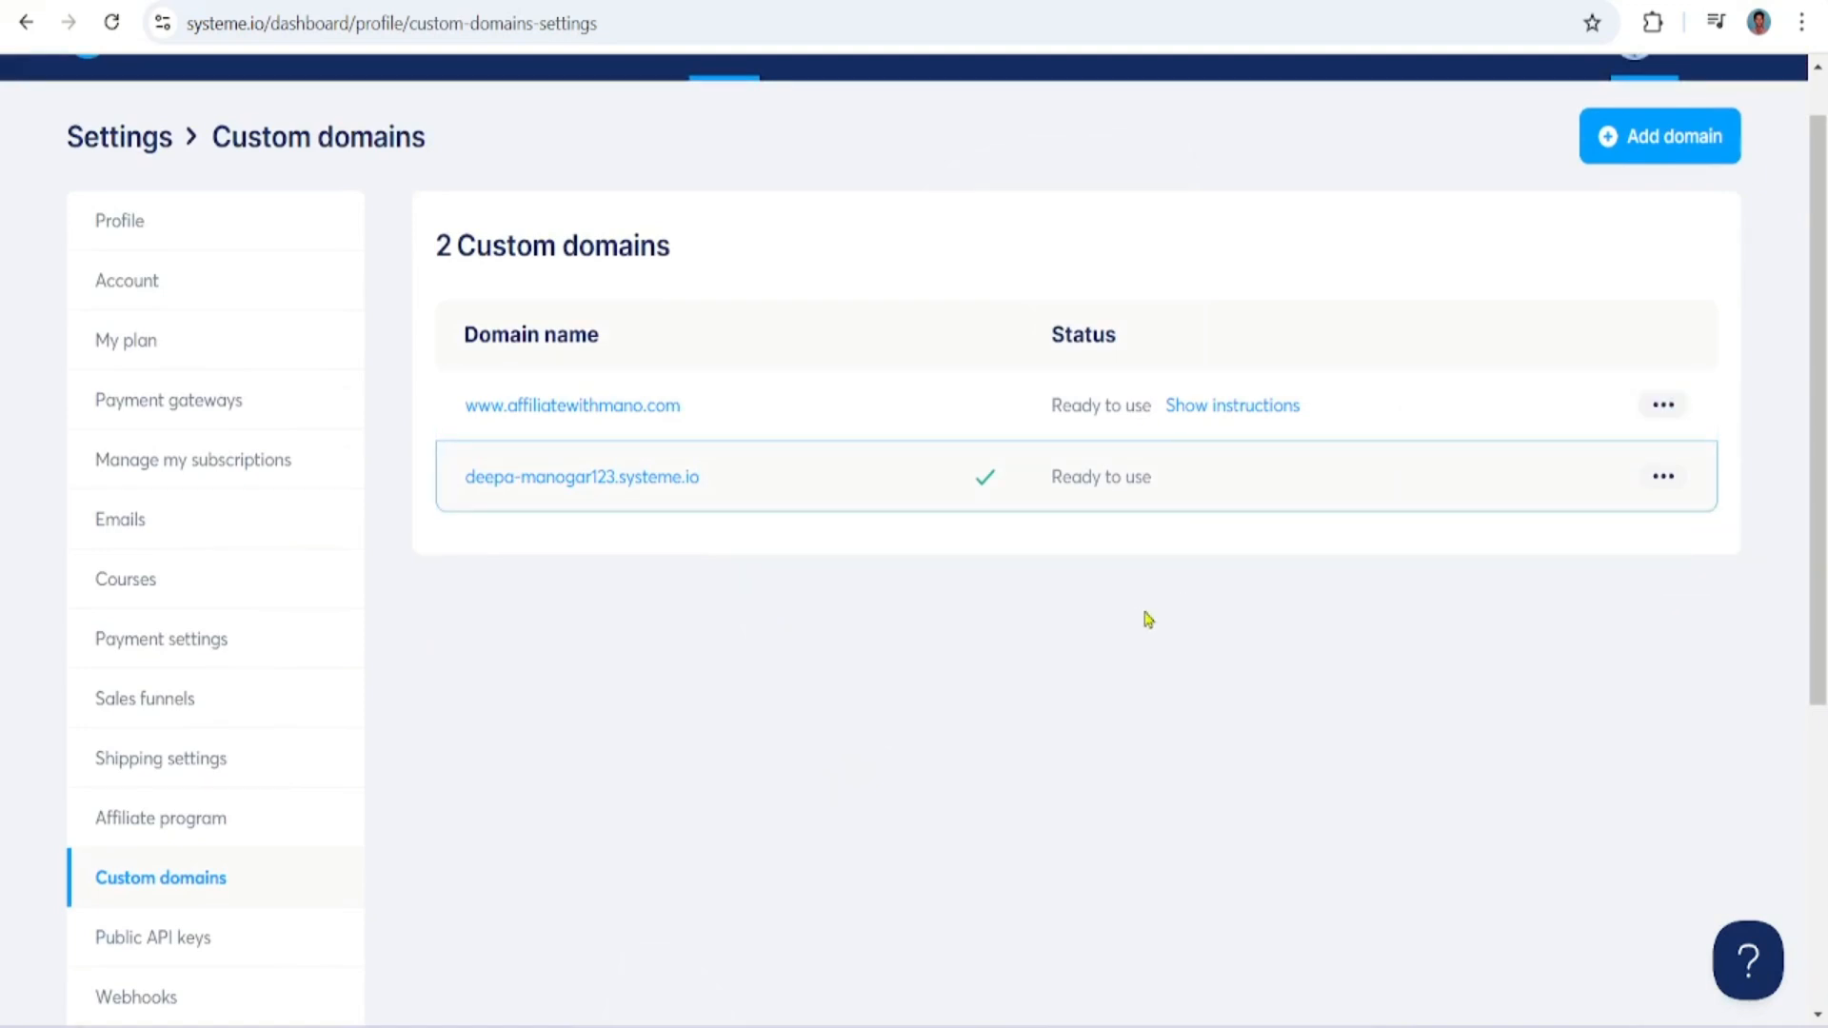
Open systeme.io's Emails settings and view the form for adding a new sender email, closing it without an entry
scroll(1810, 592, up, 1)
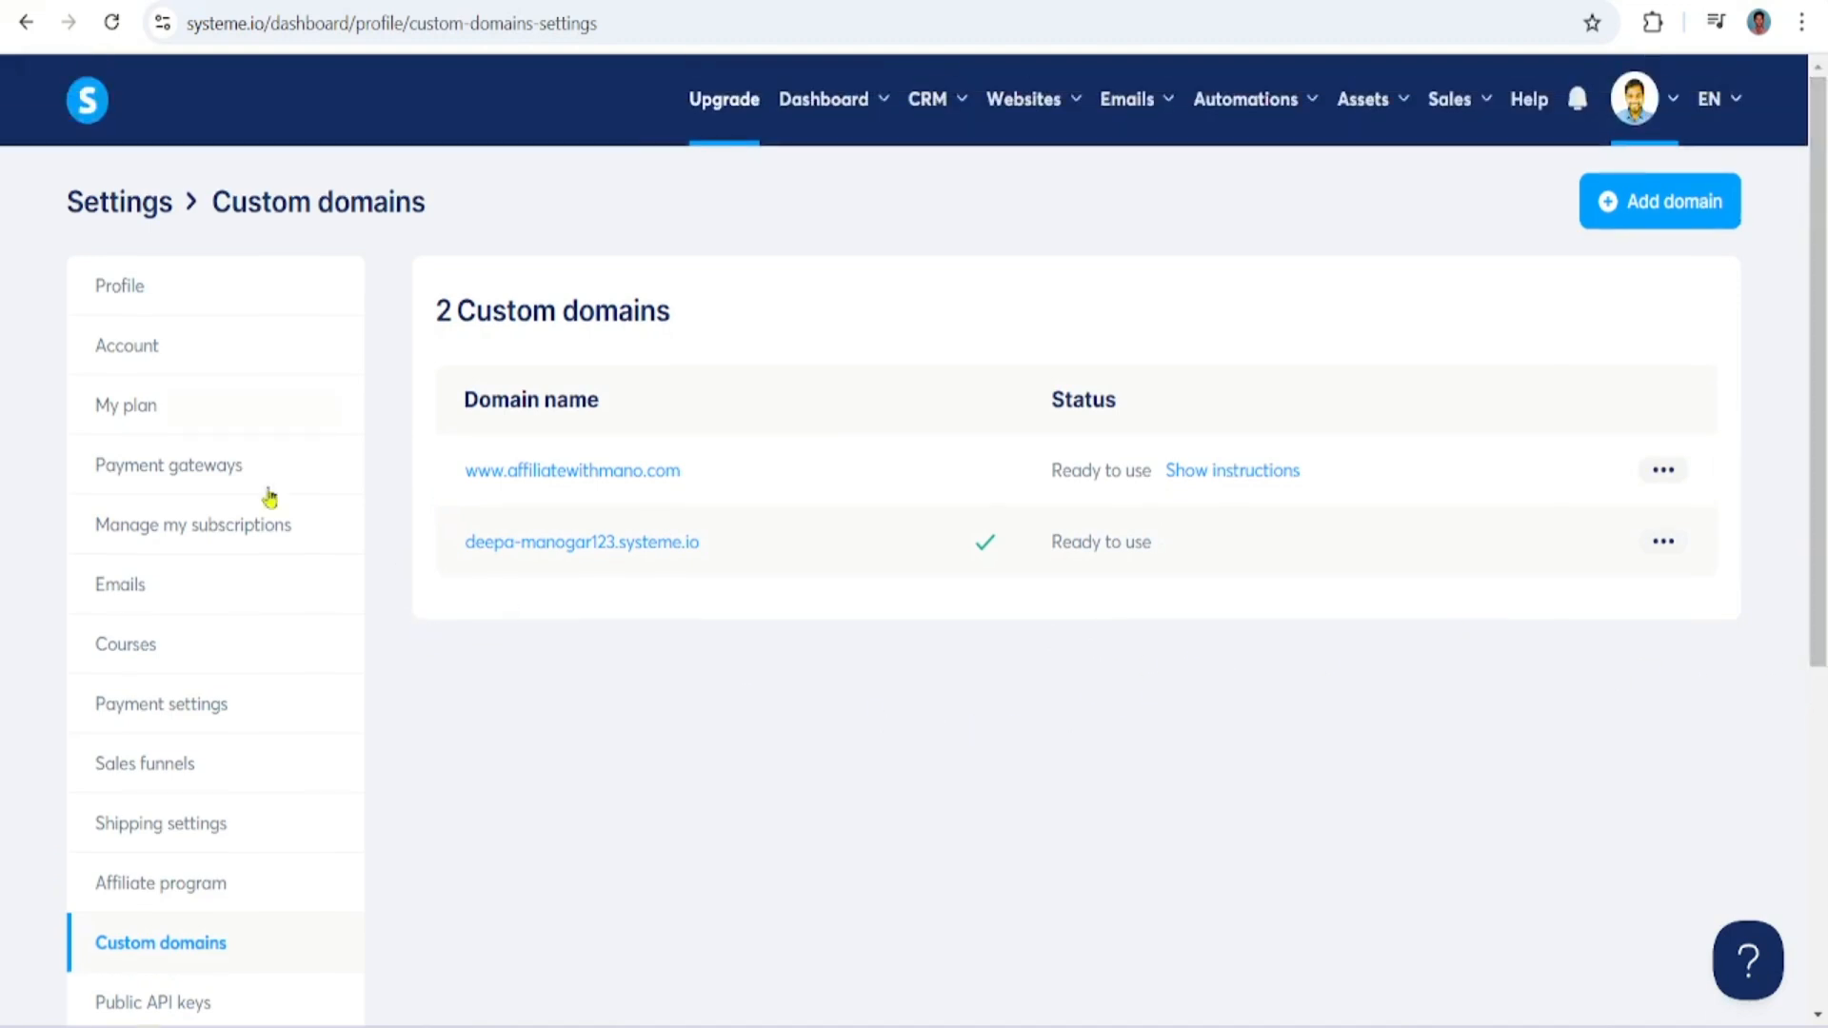
click(134, 593)
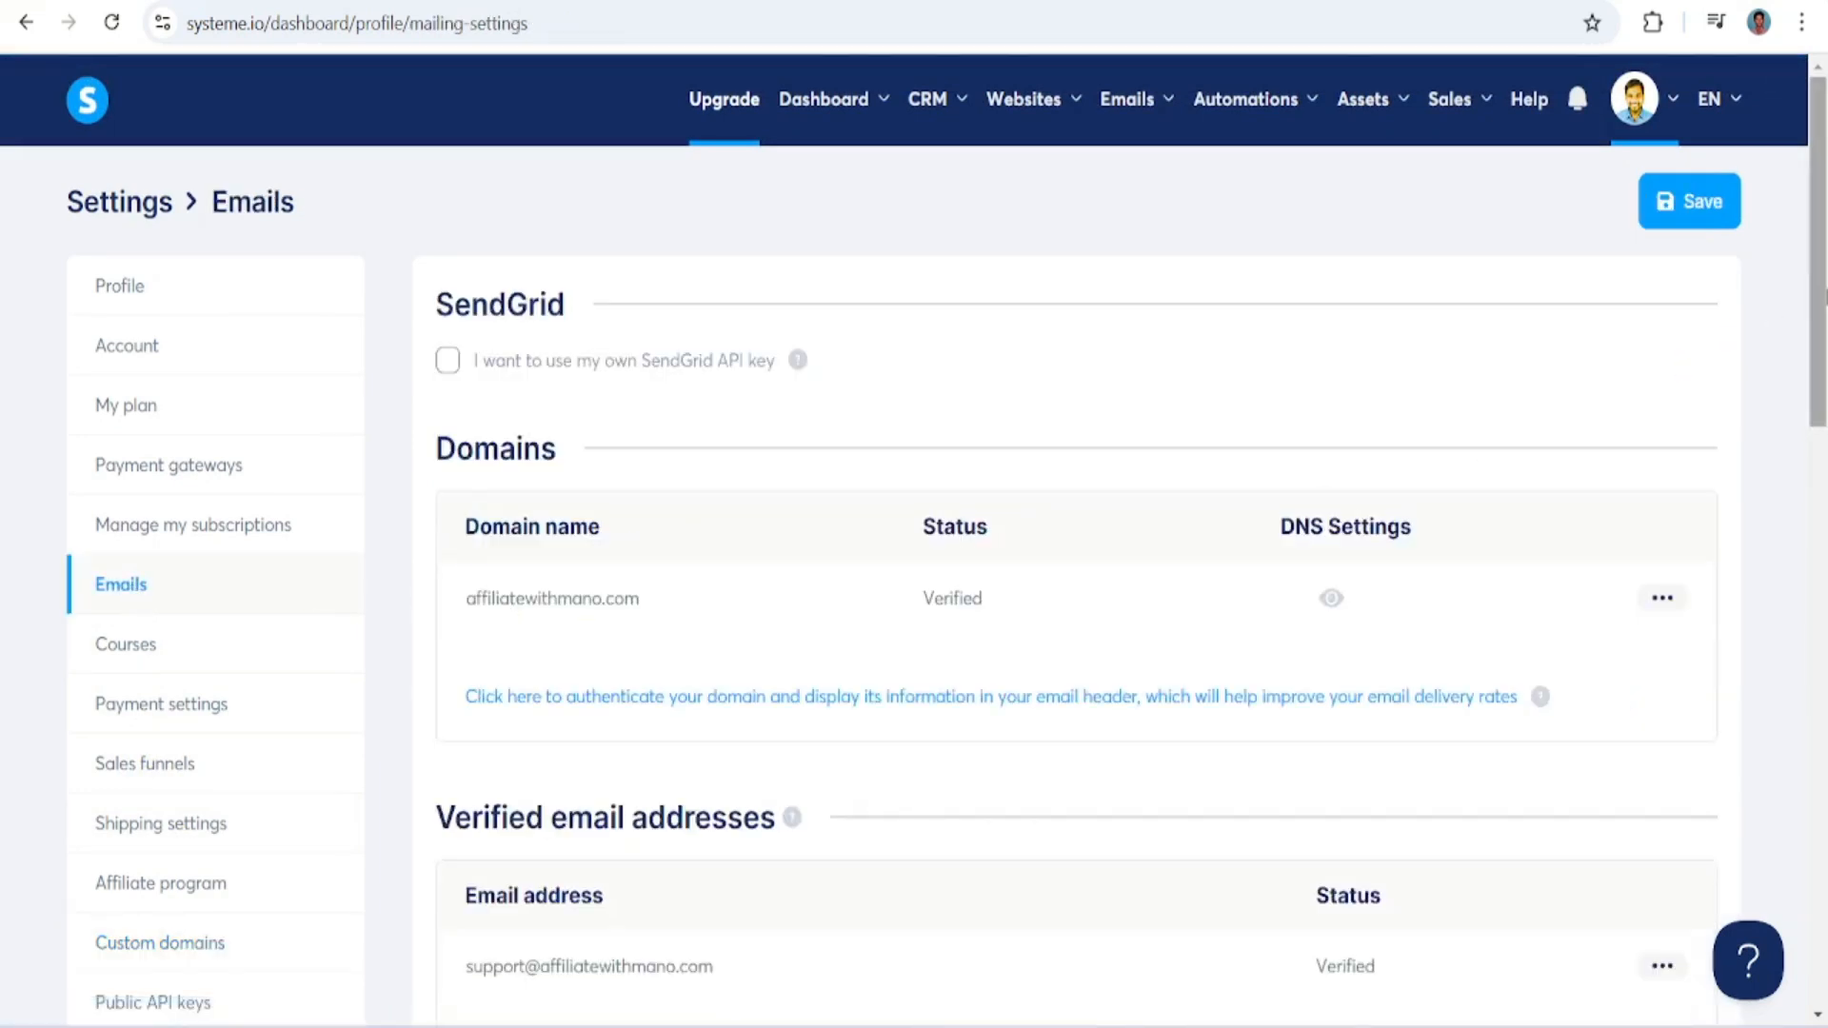
scroll(1195, 739, down, 3)
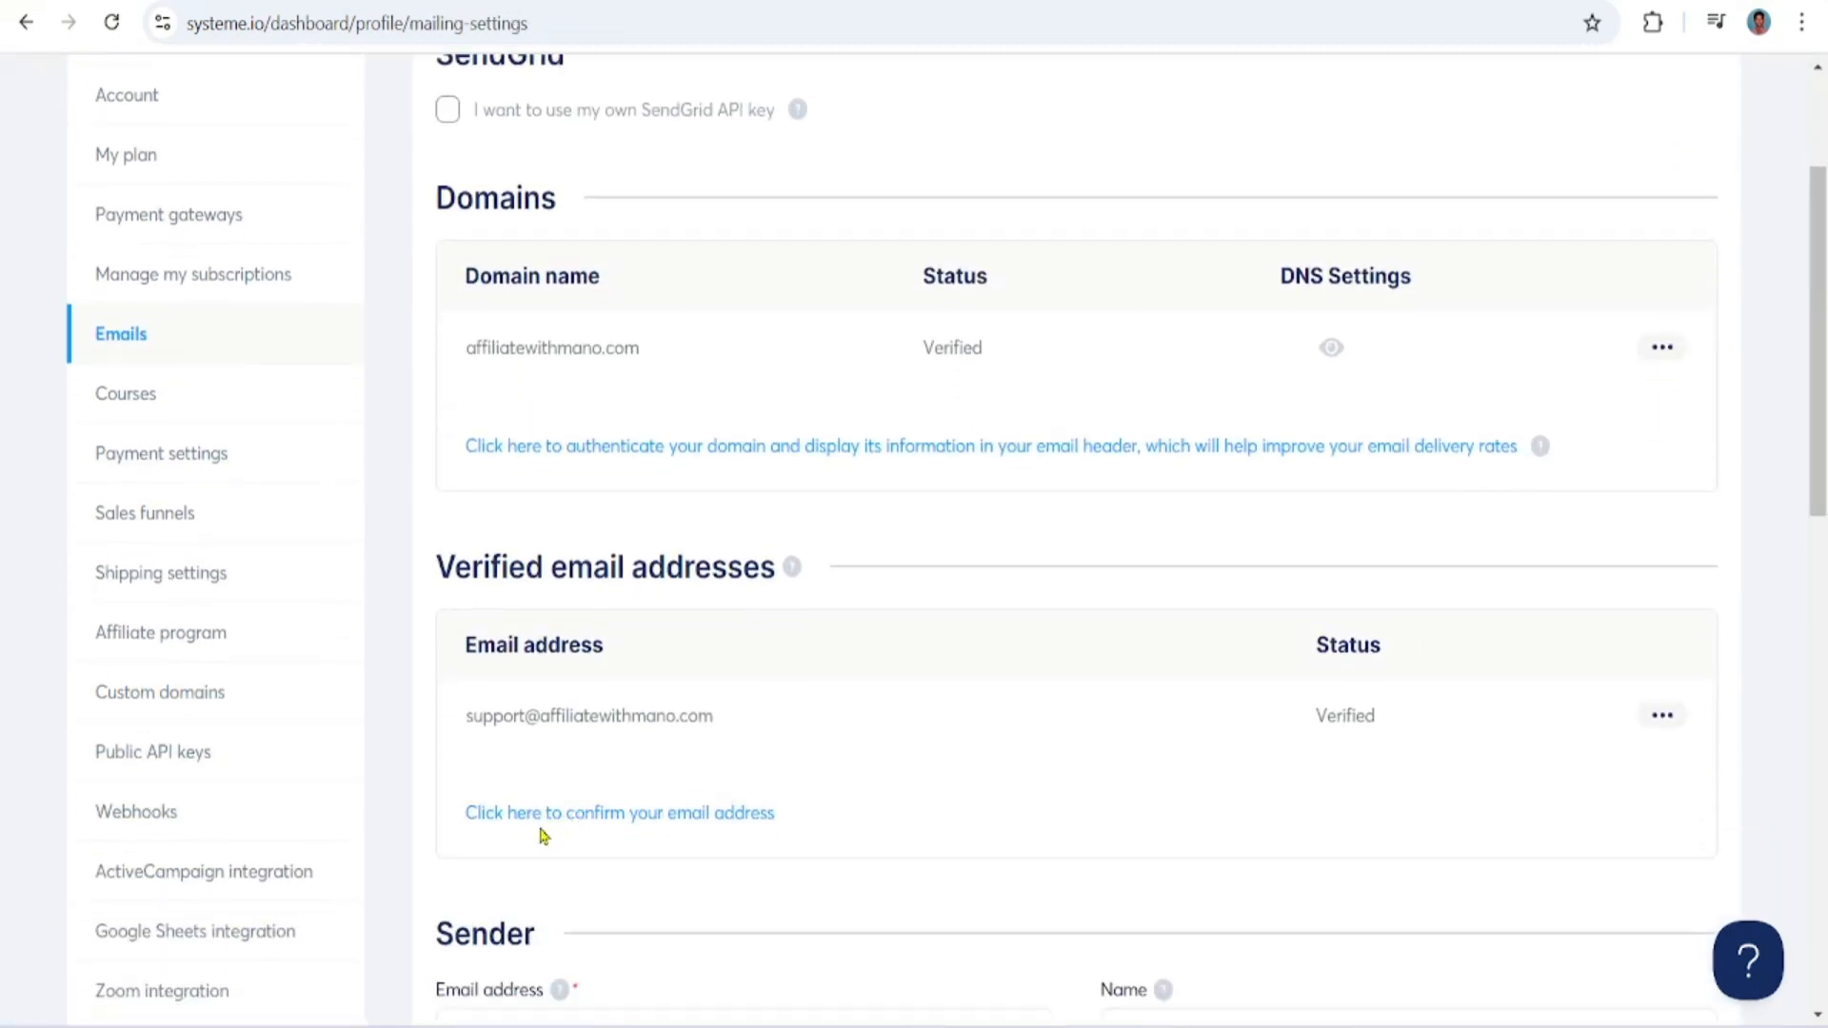
click(681, 824)
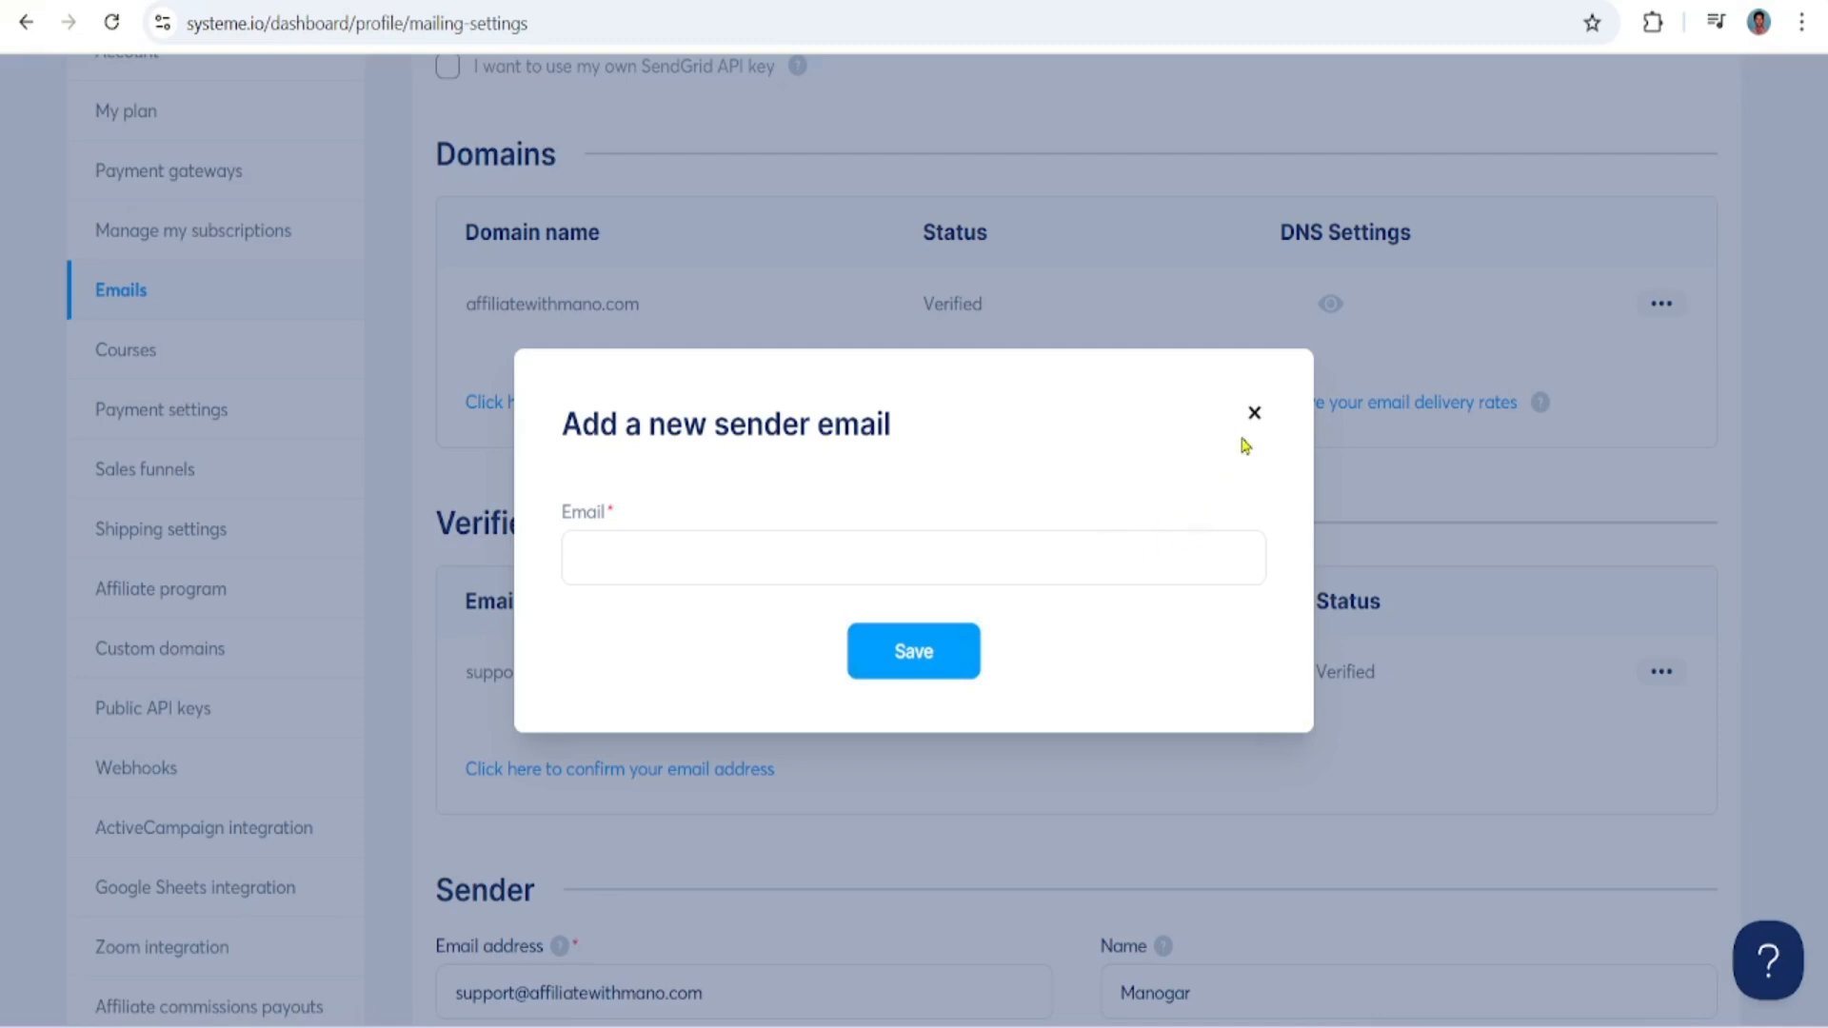
click(1254, 413)
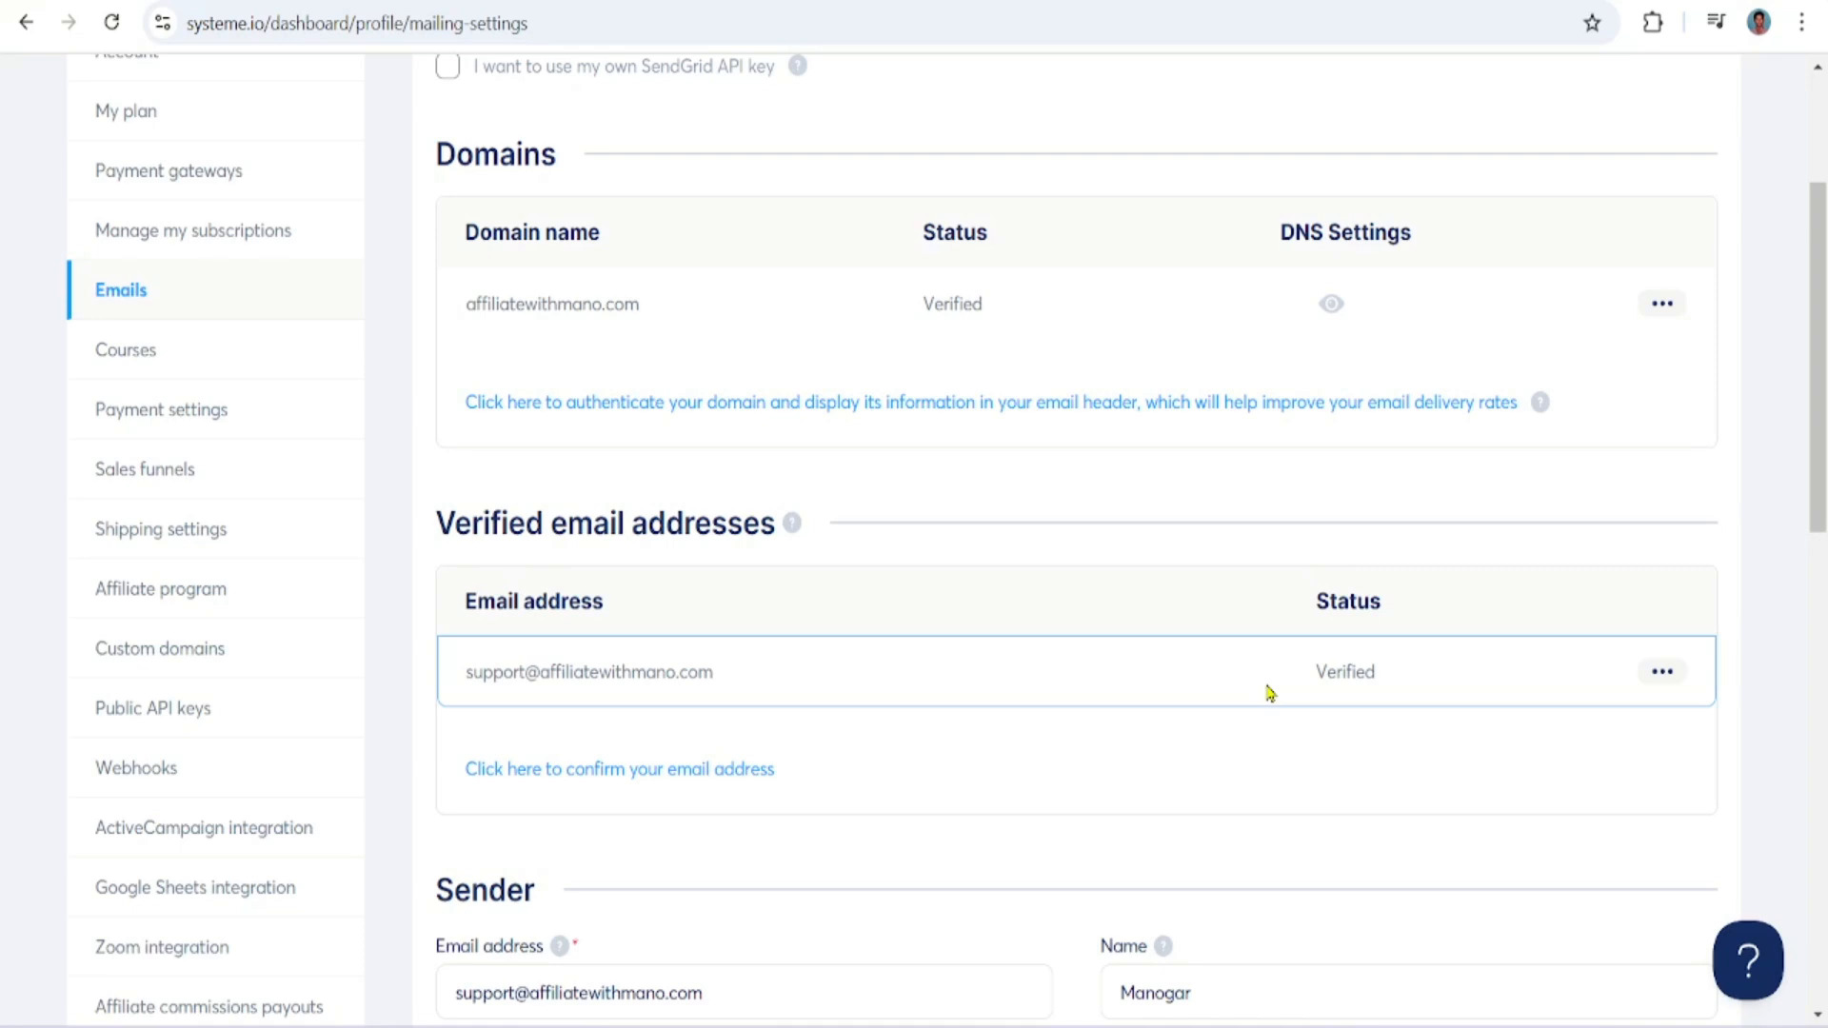
Switch to Bluehost and open the Email Accounts list in cPanel
click(808, 1)
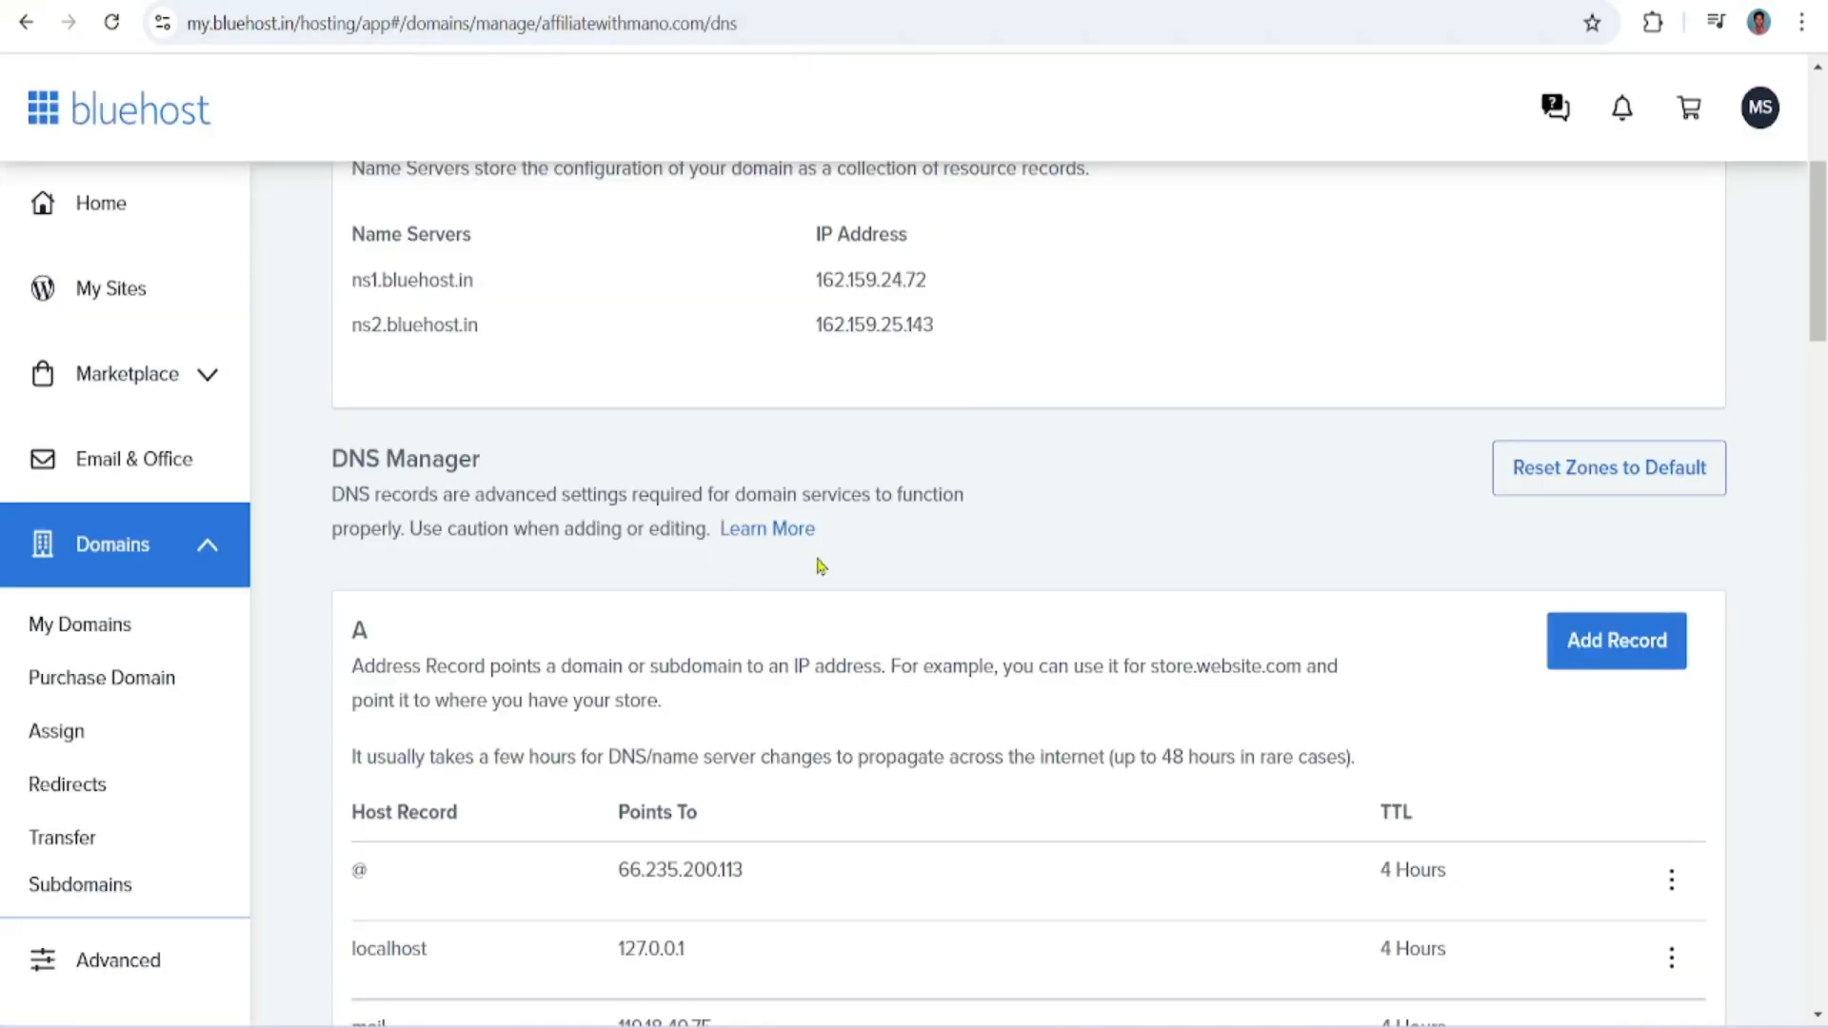
click(118, 961)
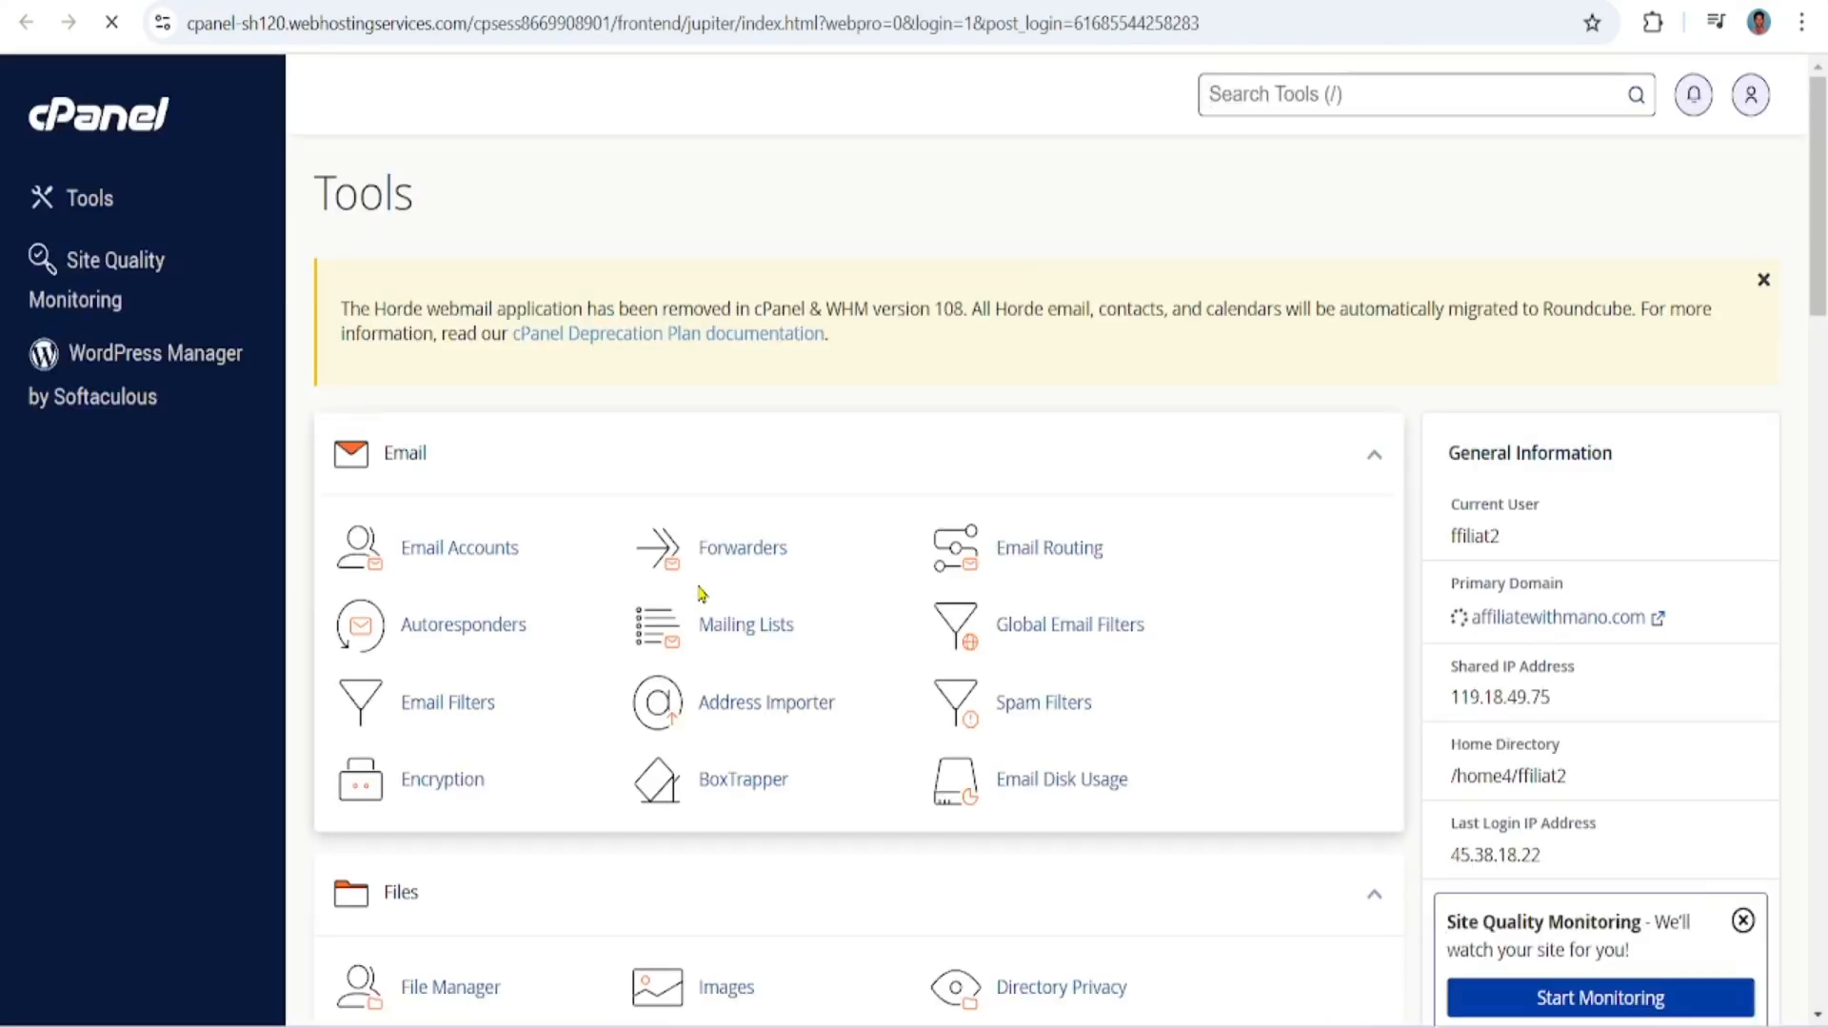
click(501, 550)
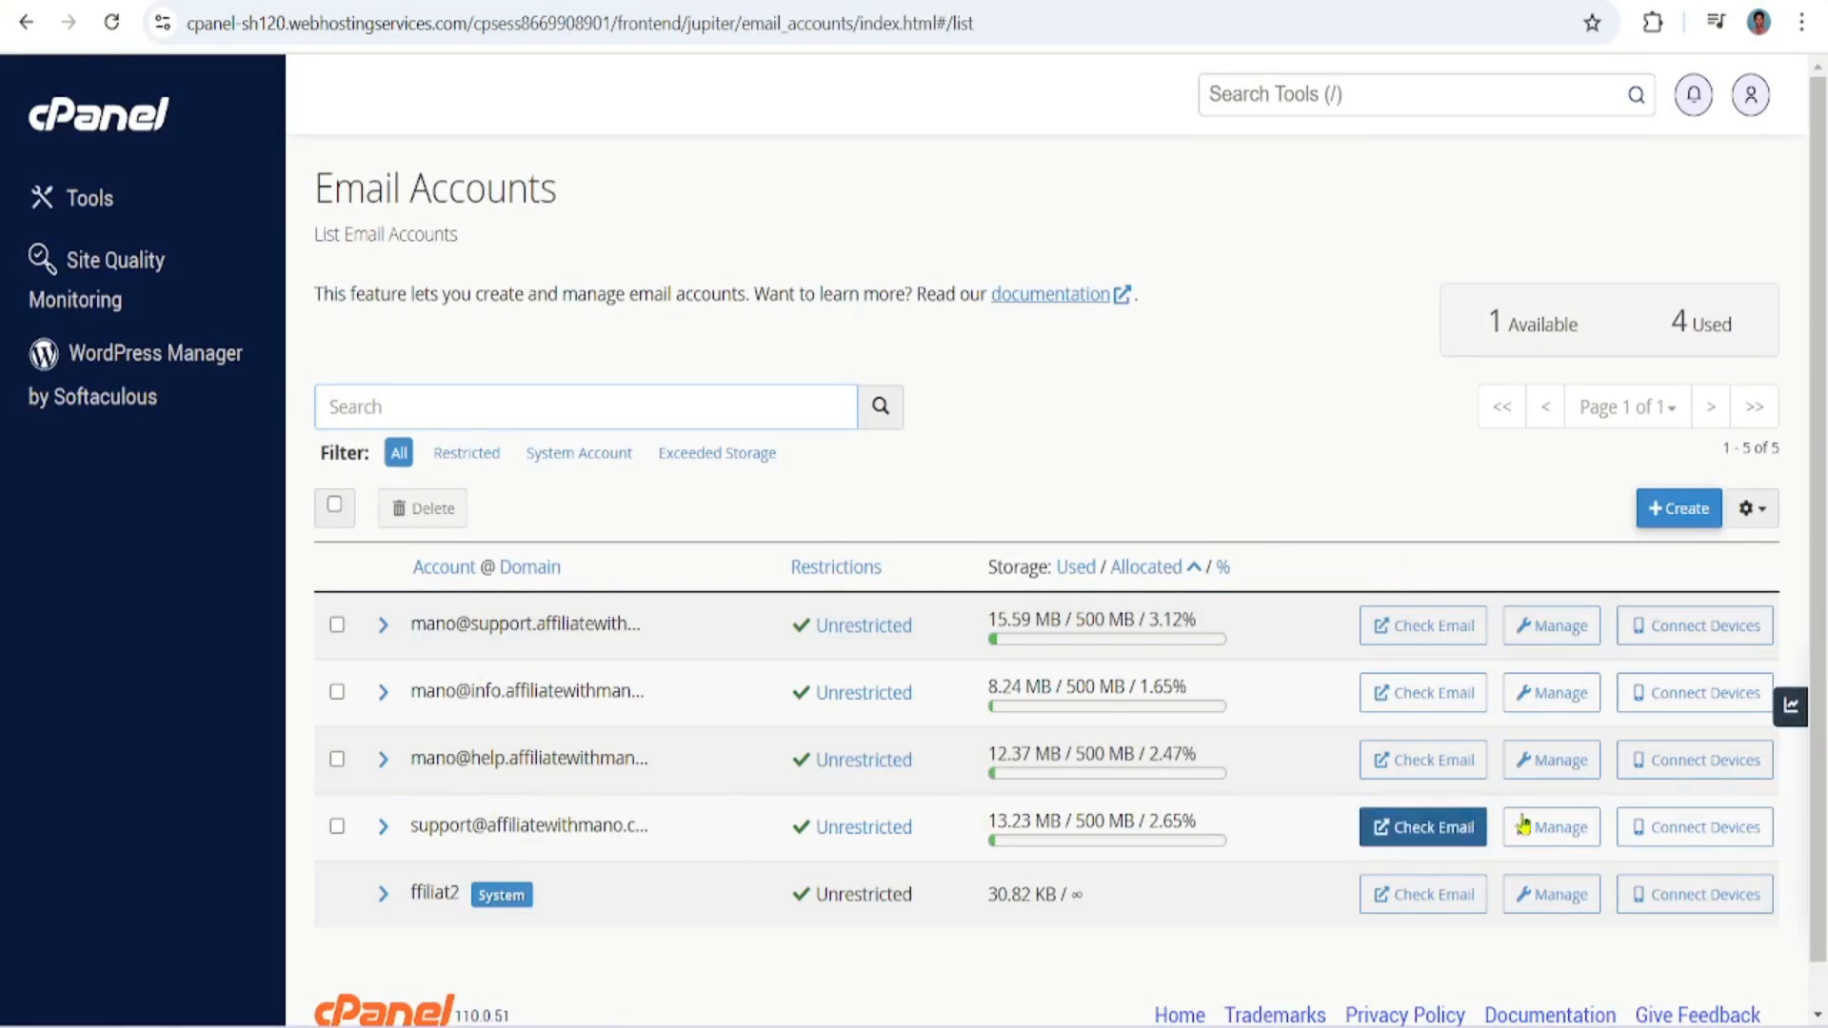
Open the Roundcube inbox of the domain's support email account, agreeing to usage statistics collection in the consent form
click(1428, 827)
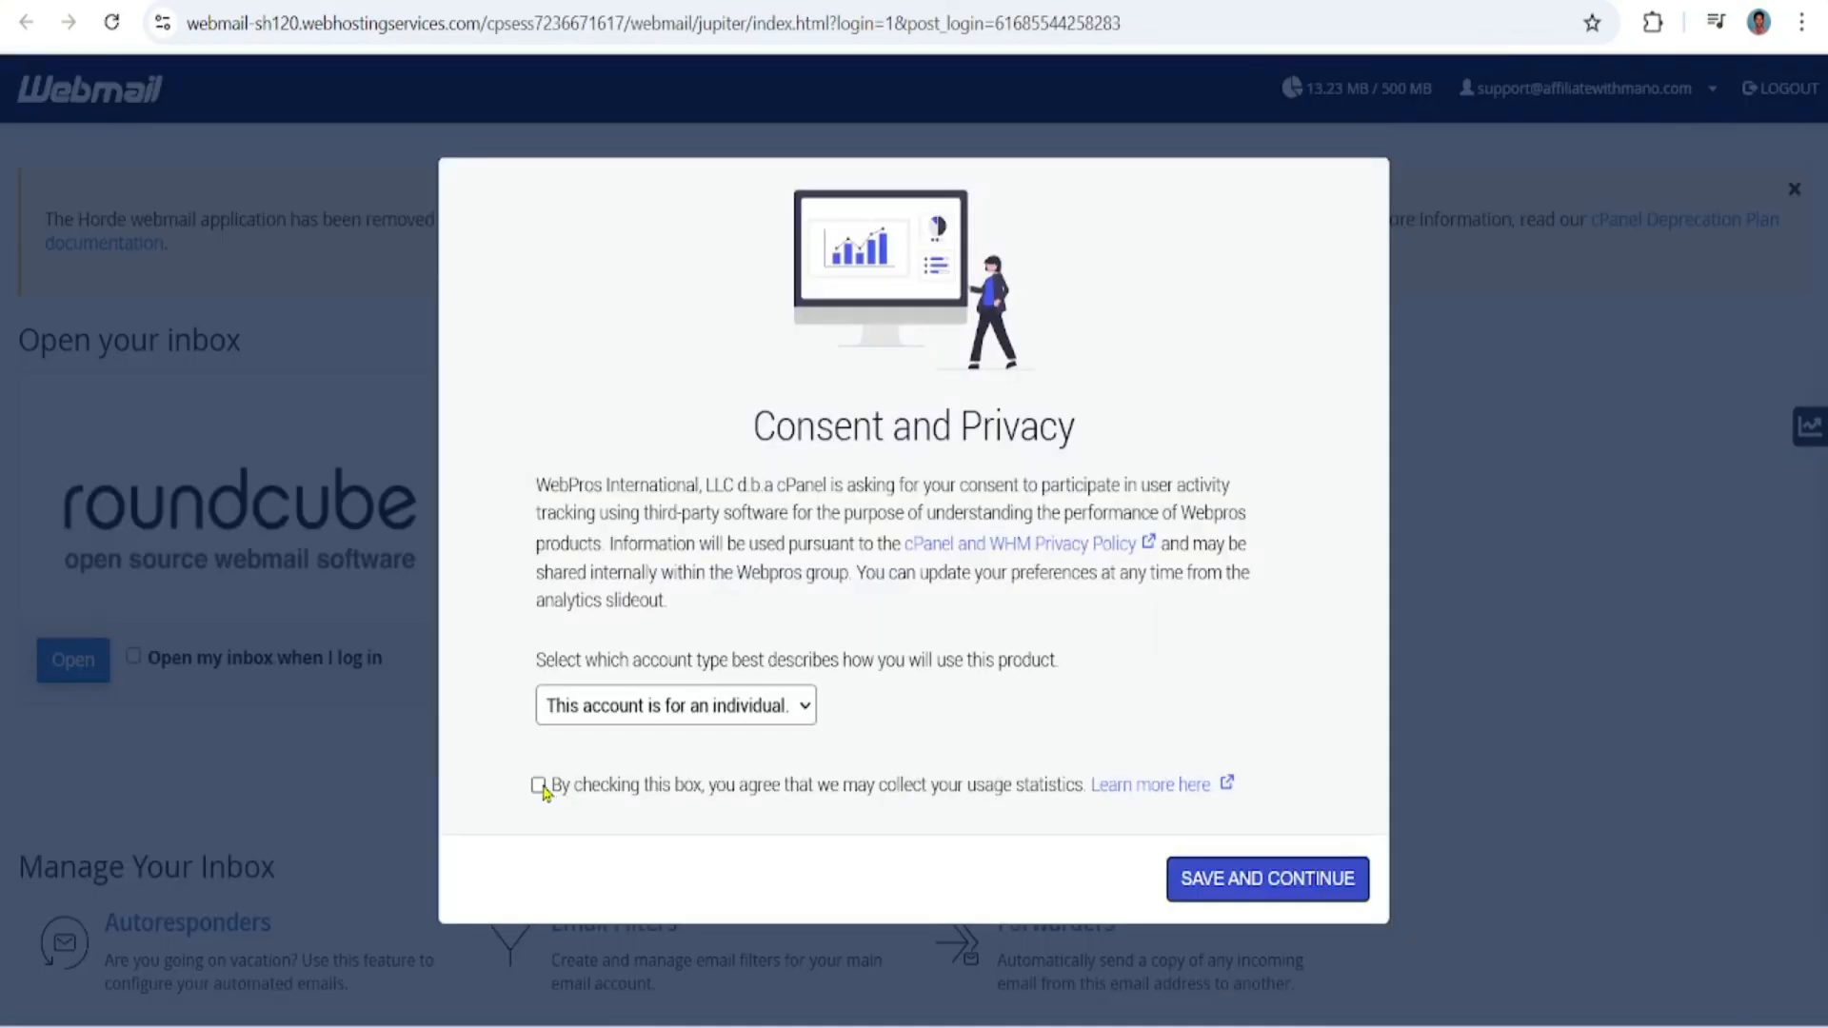
click(539, 785)
click(1285, 877)
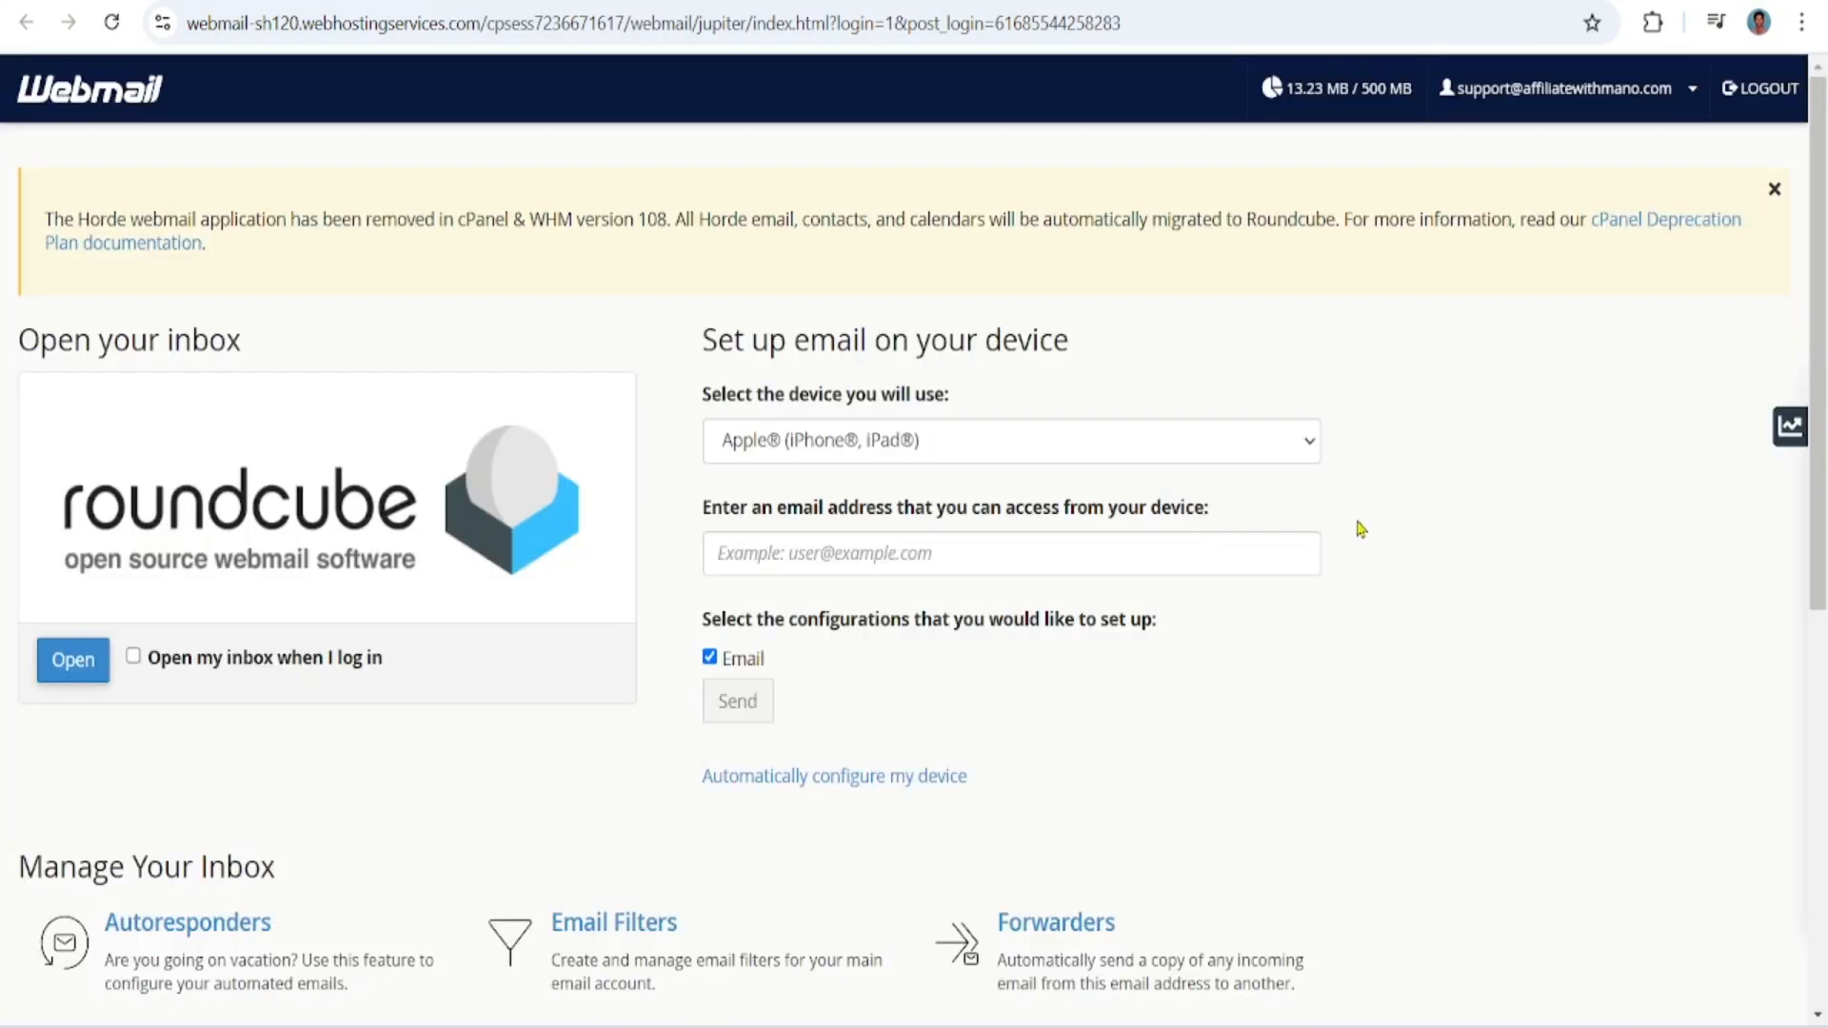
click(63, 670)
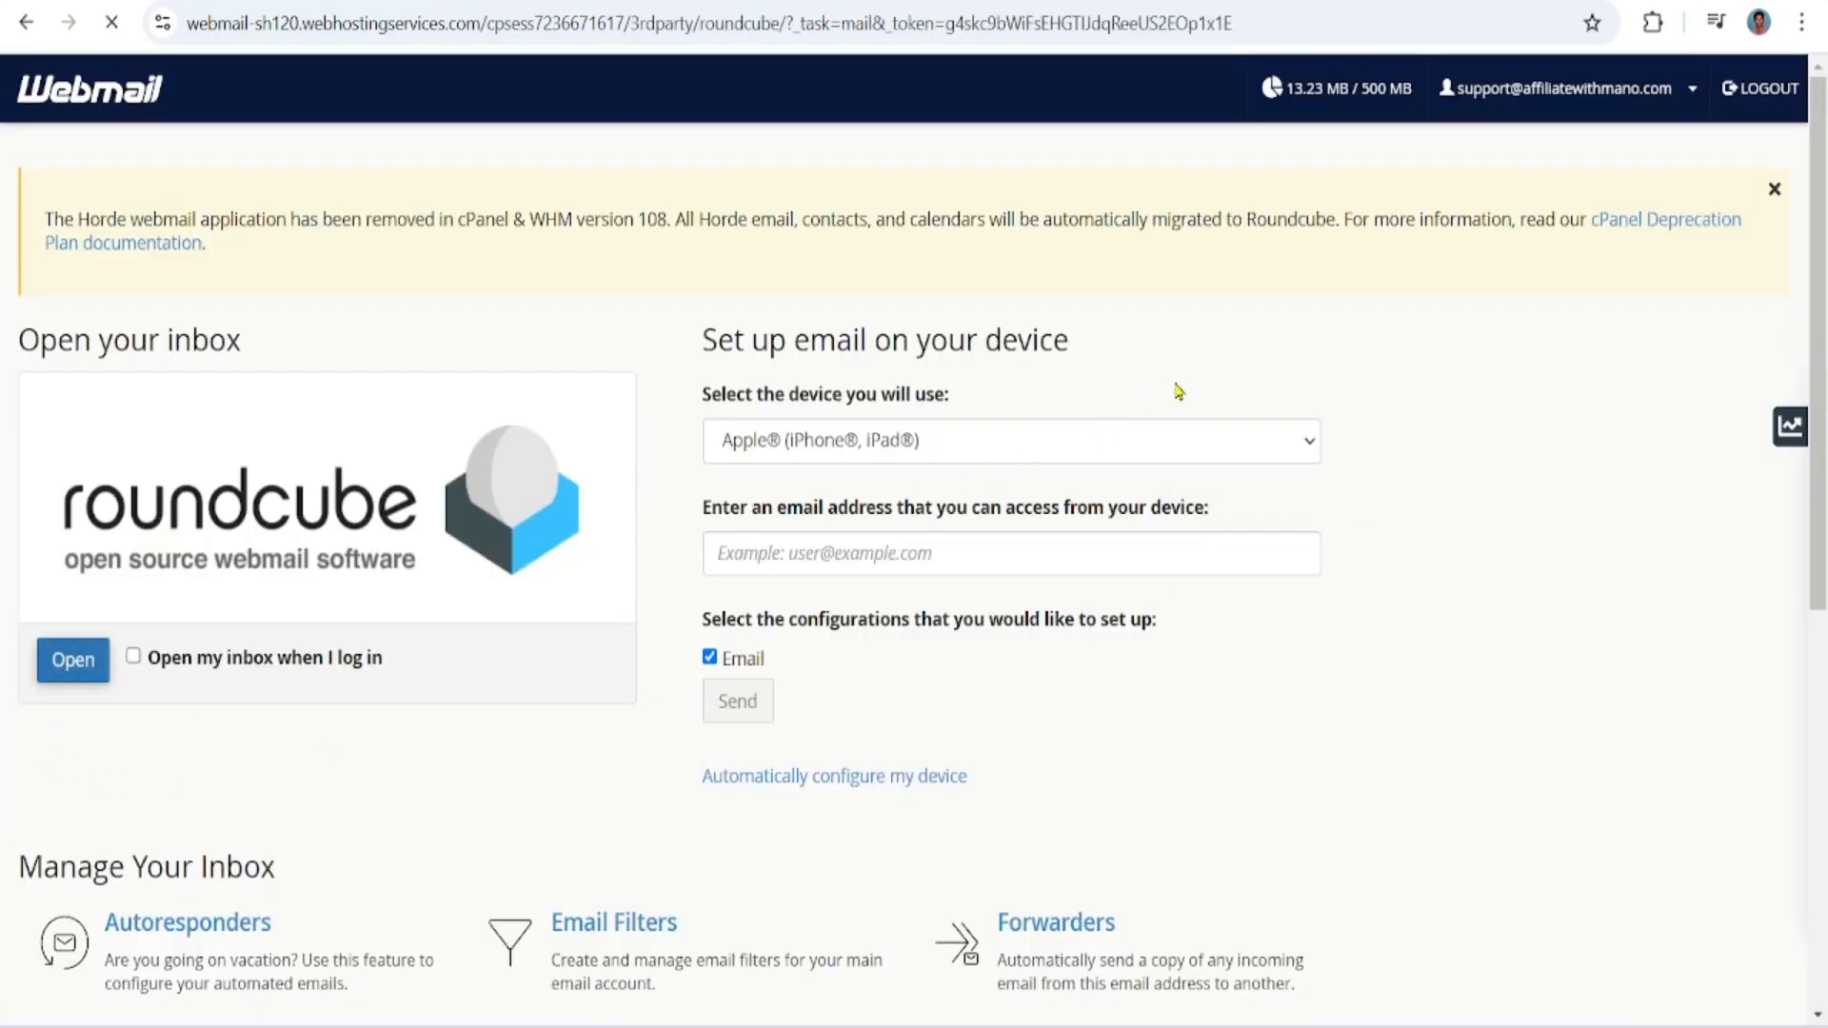